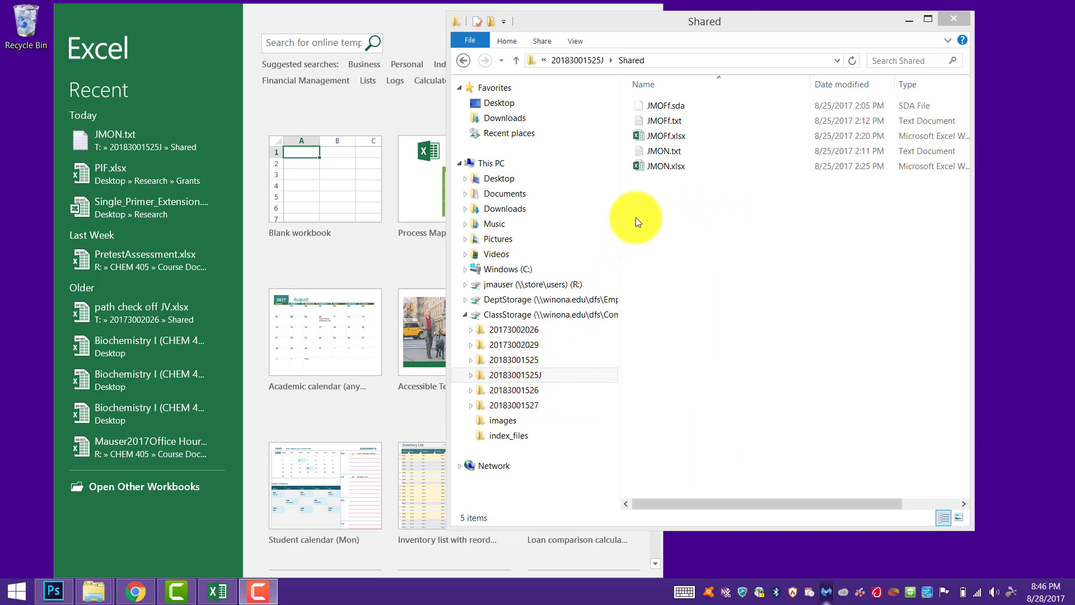
Open JMON.txt from the Shared folder in Excel and bring its window in front of the folder window.
{"action": "left_click", "coordinate": [686, 210]}
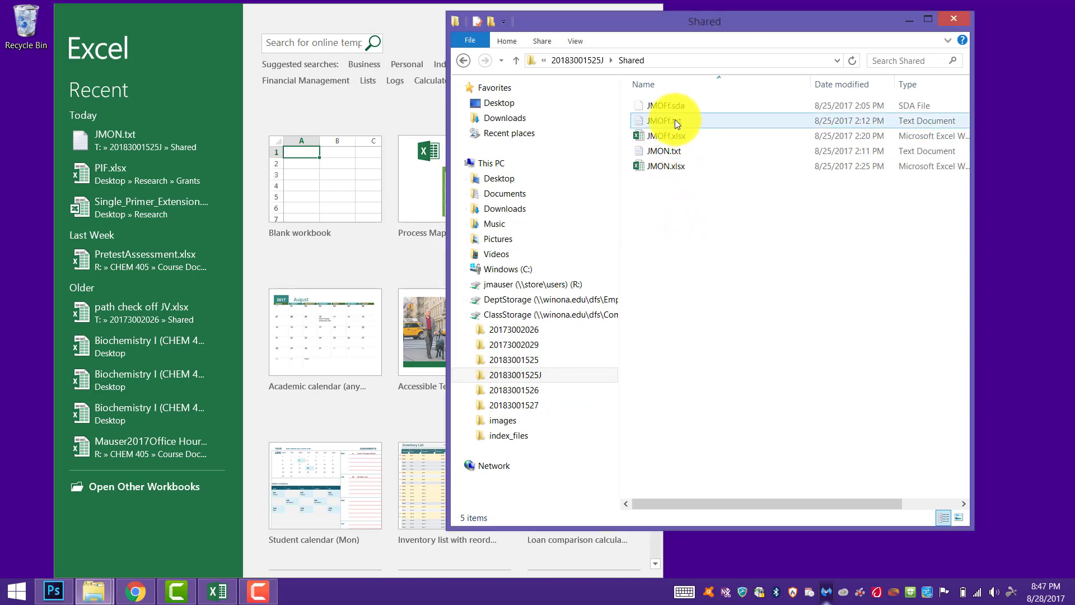
{"action": "left_click_drag", "start_coordinate": [709, 22], "coordinate": [798, 40]}
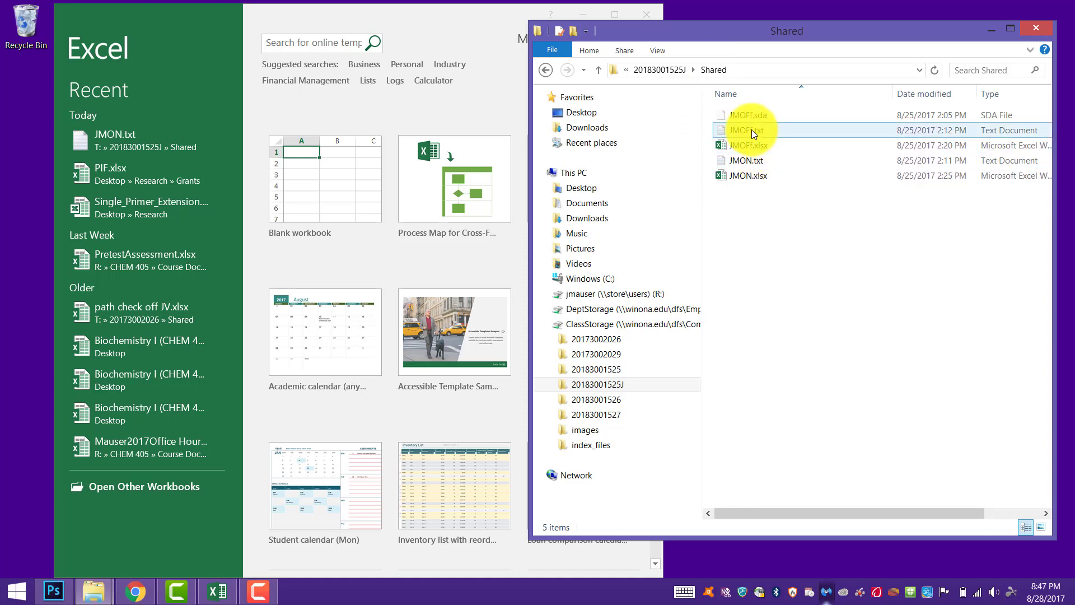
{"action": "left_click_drag", "start_coordinate": [751, 156], "coordinate": [230, 28]}
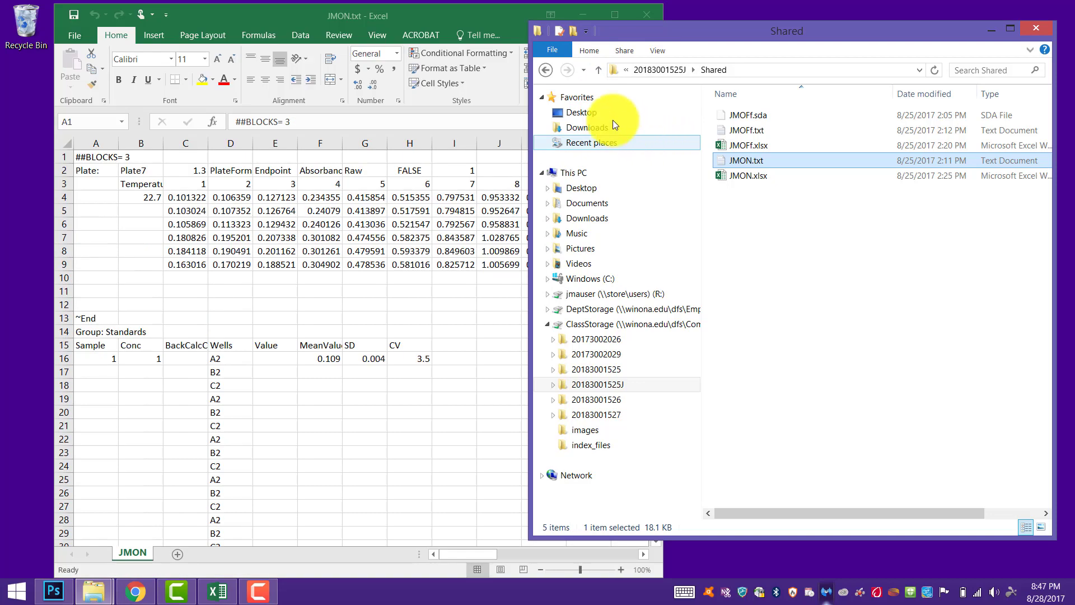
{"action": "left_click", "coordinate": [481, 19]}
{"action": "mouse_move", "coordinate": [466, 15]}
{"action": "left_mouse_down"}
{"action": "mouse_move", "coordinate": [471, 55]}
{"action": "mouse_move", "coordinate": [462, 11]}
{"action": "left_mouse_up"}
Clear the Standards group data from row 12 down across columns A to J, and the plate header cells A1:B4.
{"action": "left_click_drag", "start_coordinate": [117, 302], "coordinate": [523, 540]}
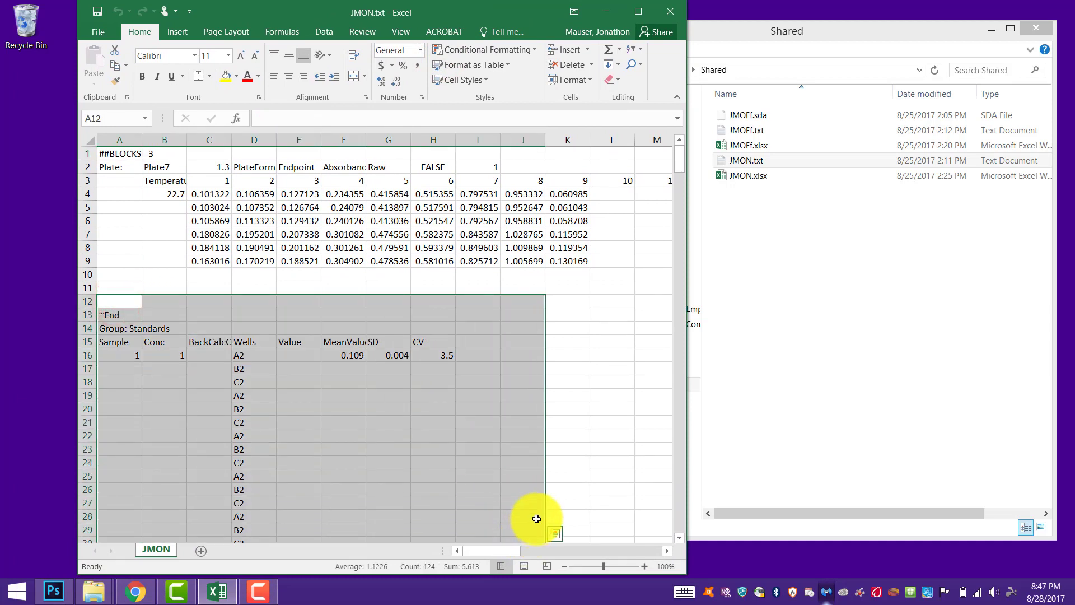
{"action": "key", "text": "Delete"}
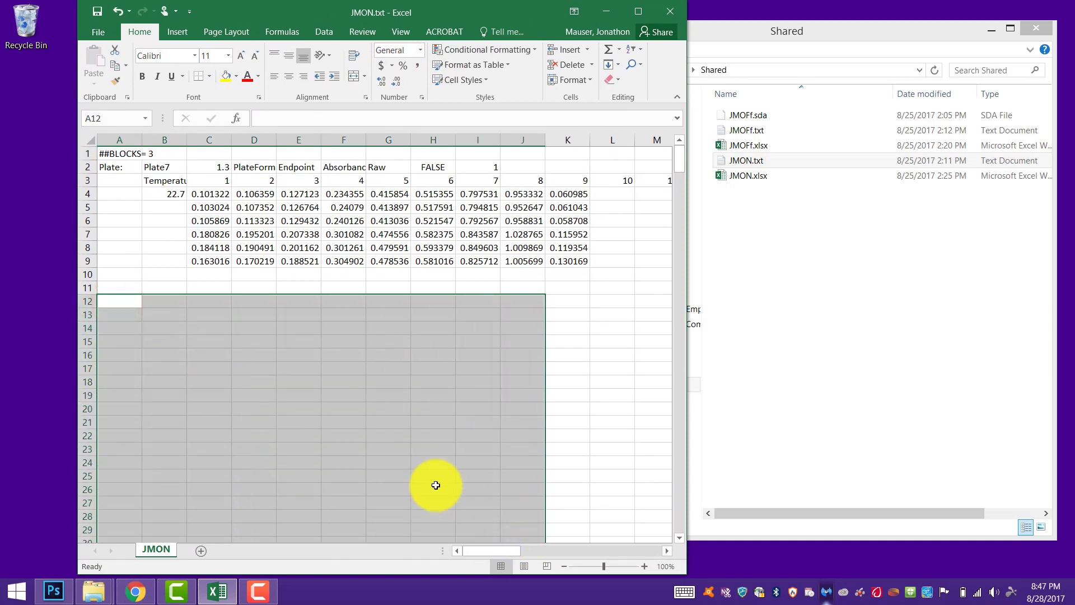
{"action": "left_click", "coordinate": [164, 190]}
{"action": "left_click_drag", "start_coordinate": [164, 190], "coordinate": [108, 148]}
{"action": "key", "text": "Delete"}
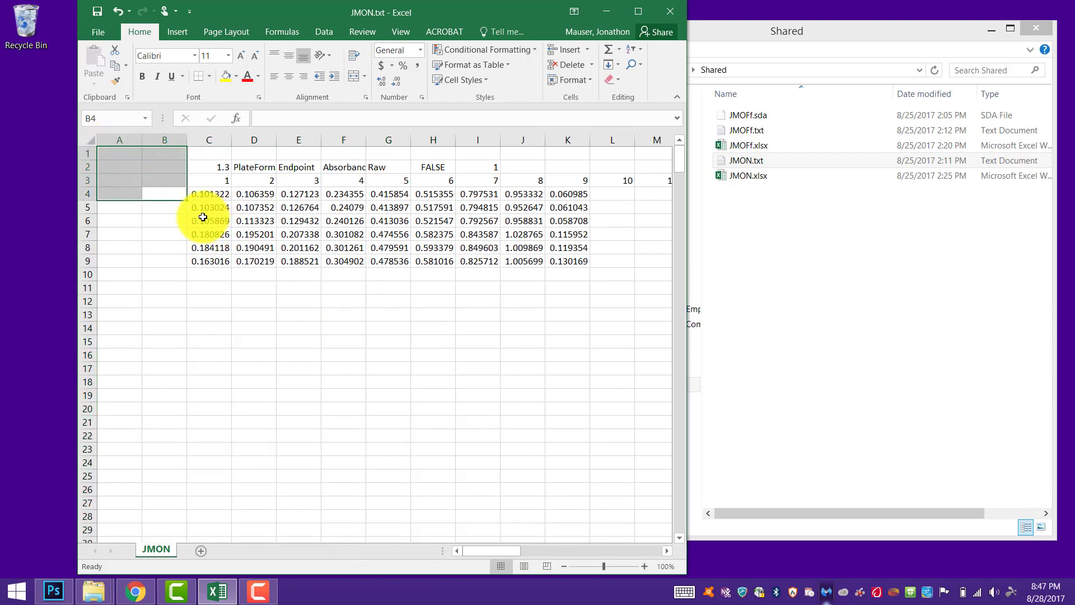
Enter the plate row letters A, B, C, D, E and F in cells B4 through B9.
{"action": "left_click", "coordinate": [161, 226]}
{"action": "left_click", "coordinate": [163, 196]}
{"action": "type", "text": "A"}
{"action": "key", "text": "Return"}
{"action": "type", "text": "B"}
{"action": "key", "text": "Return"}
{"action": "type", "text": "C"}
{"action": "key", "text": "Return"}
{"action": "type", "text": "D"}
{"action": "key", "text": "Return"}
{"action": "type", "text": "E"}
{"action": "key", "text": "Return"}
{"action": "type", "text": "F"}
{"action": "key", "text": "Return"}
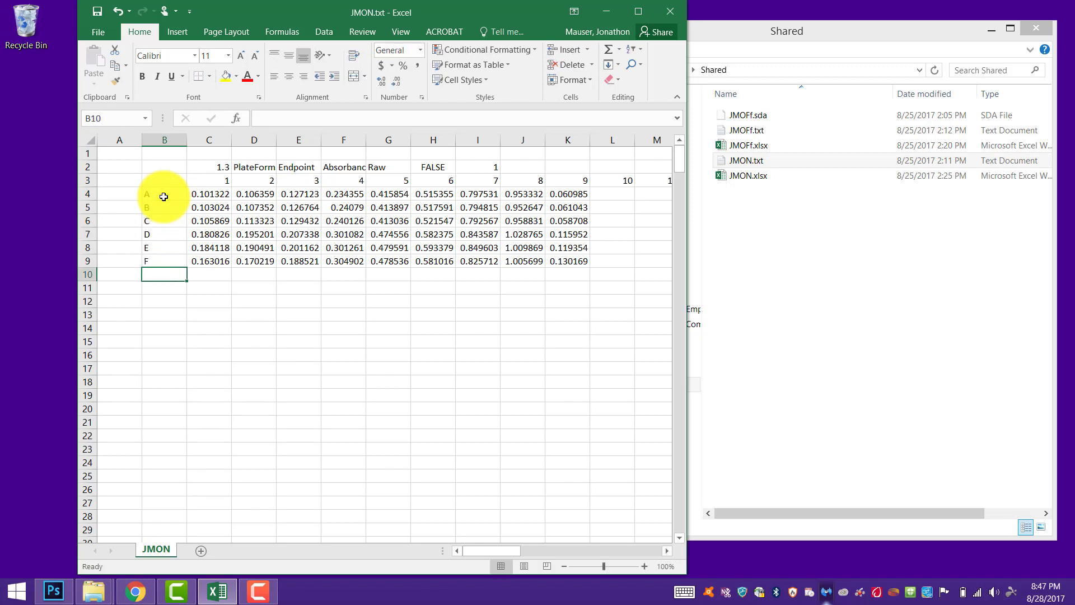
Label the two replicate groups by entering 200uL in A4 and 100uL in A7.
{"action": "left_click", "coordinate": [121, 194]}
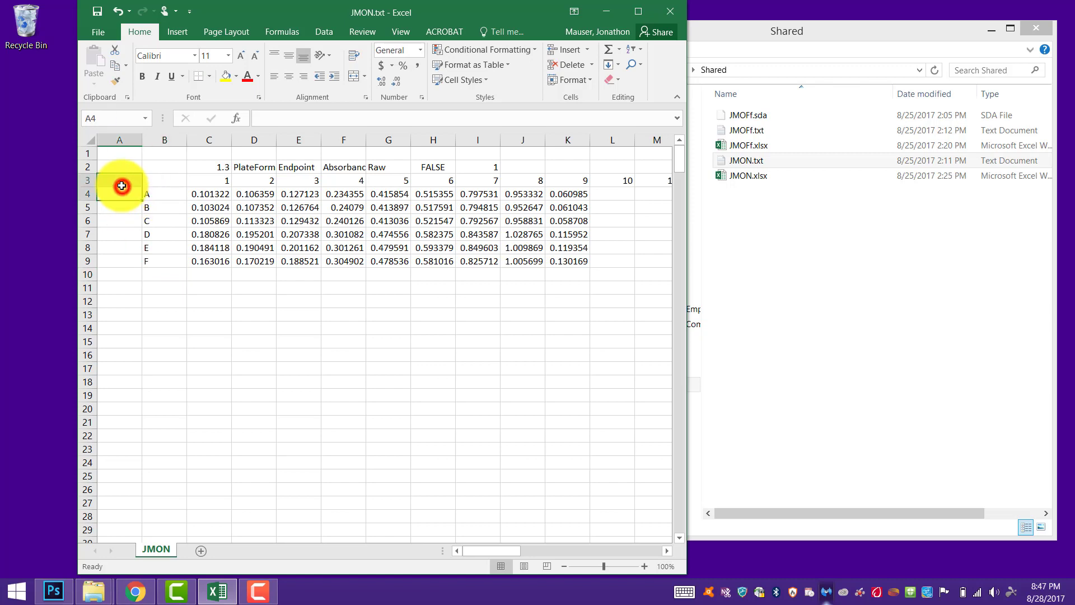
{"action": "type", "text": "200U"}
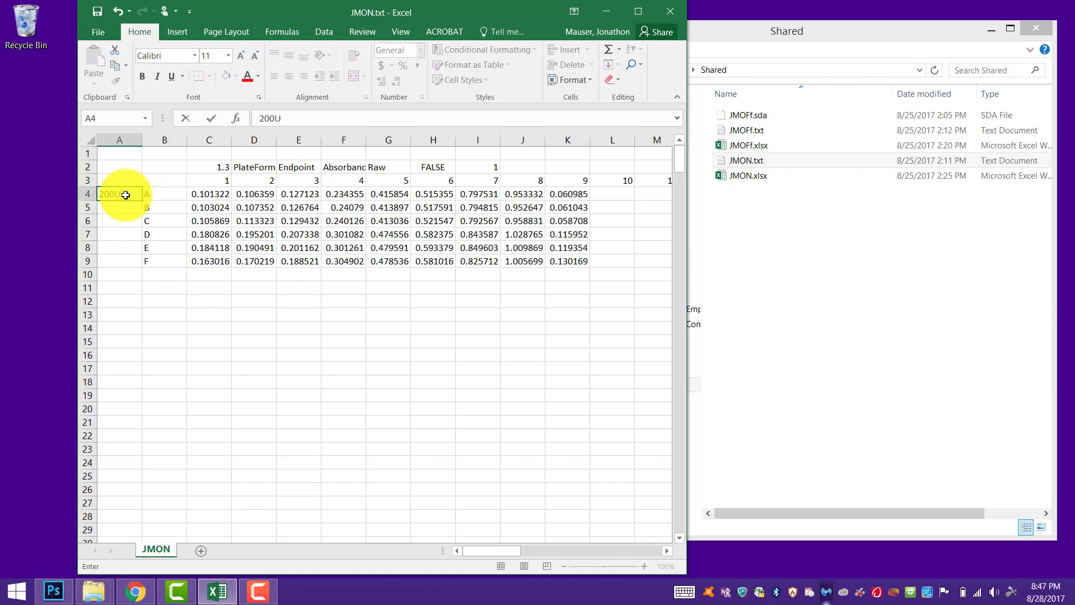
{"action": "type", "text": "L"}
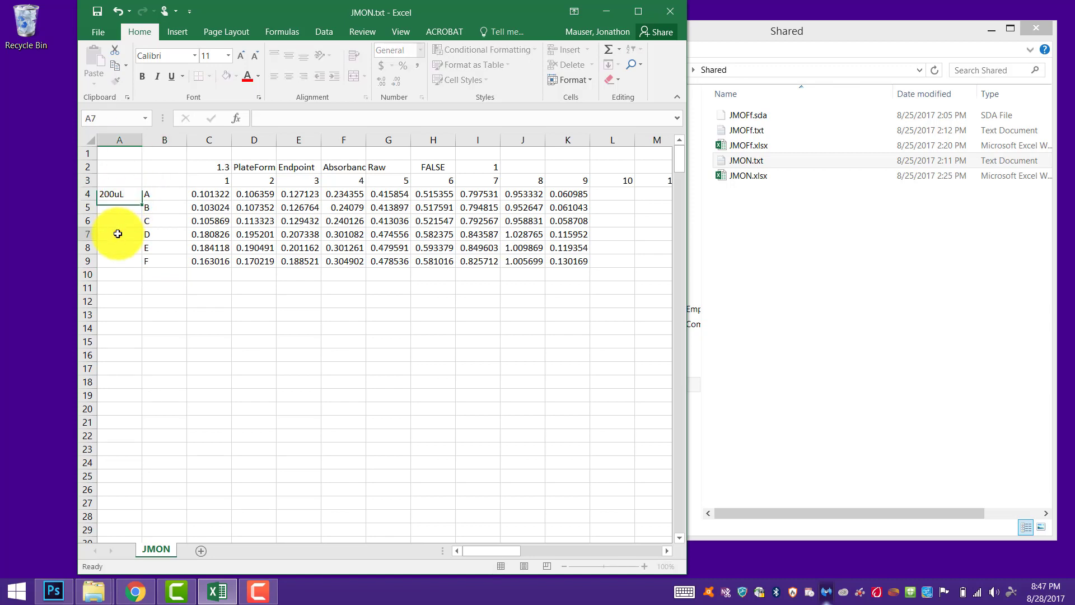
{"action": "left_click", "coordinate": [115, 235]}
{"action": "type", "text": "100u"}
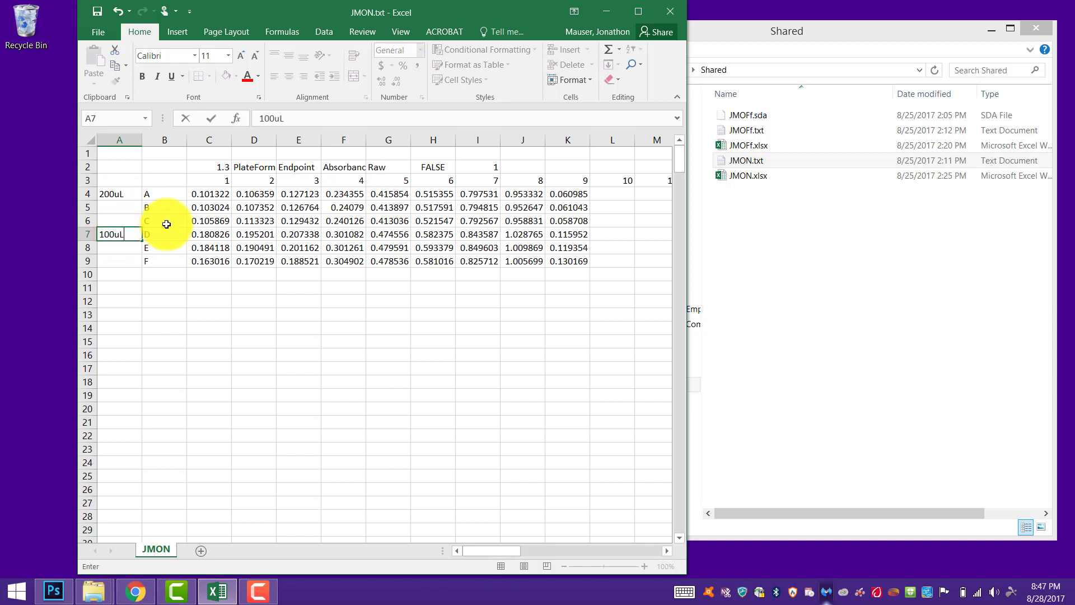
{"action": "type", "text": "L"}
{"action": "left_click", "coordinate": [119, 194]}
{"action": "left_click_drag", "start_coordinate": [119, 235], "coordinate": [124, 261]}
{"action": "left_click", "coordinate": [199, 276]}
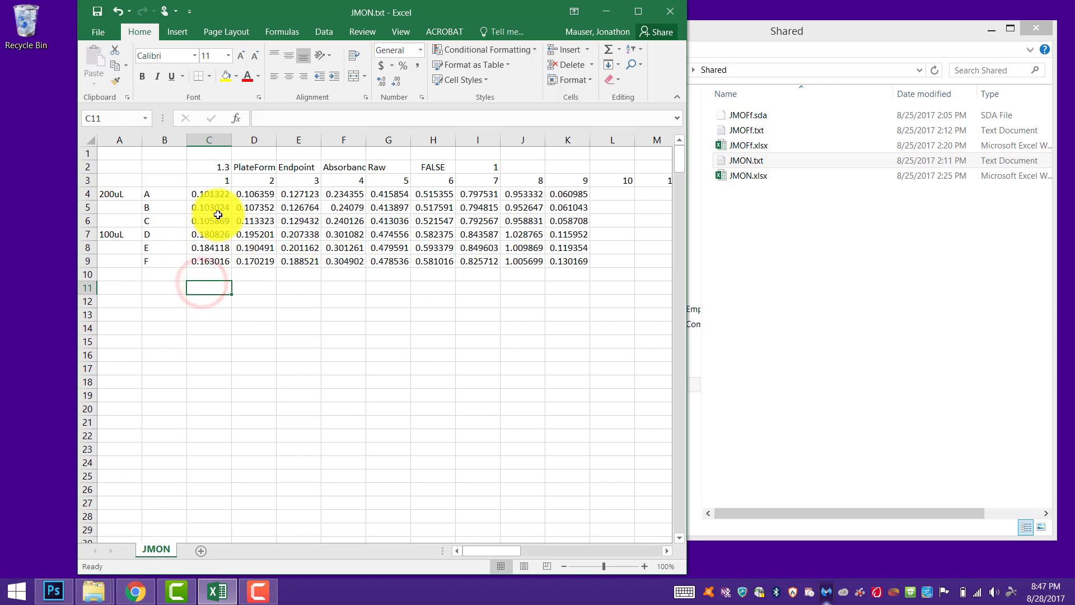
{"action": "left_click", "coordinate": [208, 194]}
{"action": "left_click_drag", "start_coordinate": [217, 210], "coordinate": [567, 207]}
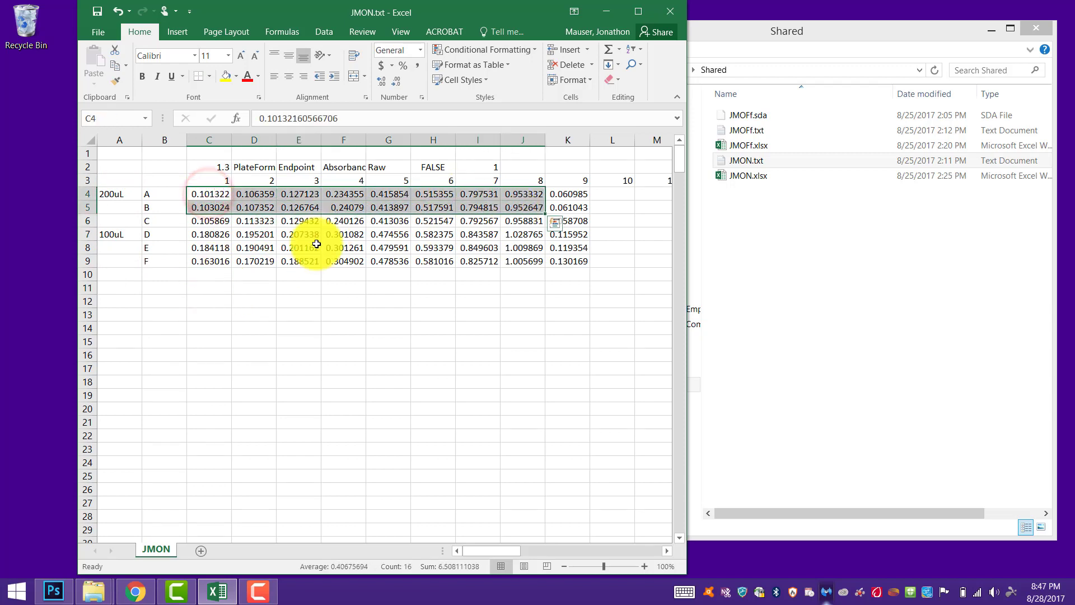
Enter the label A630nm in B2 and clear the leftover header text in C2:L2.
{"action": "left_click", "coordinate": [166, 164]}
{"action": "type", "text": "A630nm"}
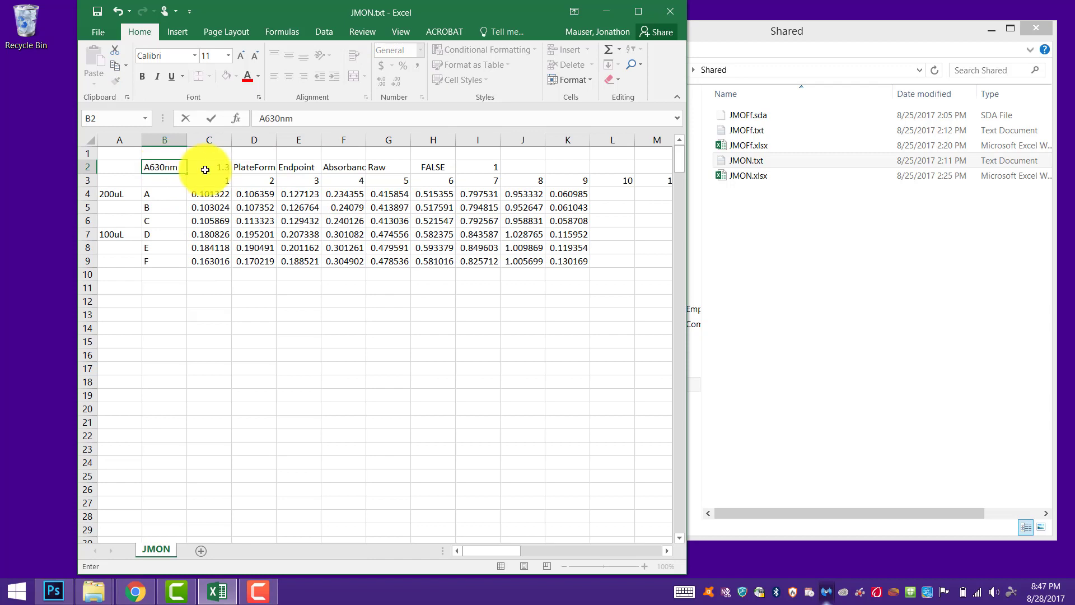
{"action": "left_click_drag", "start_coordinate": [212, 167], "coordinate": [612, 171]}
{"action": "key", "text": "Delete"}
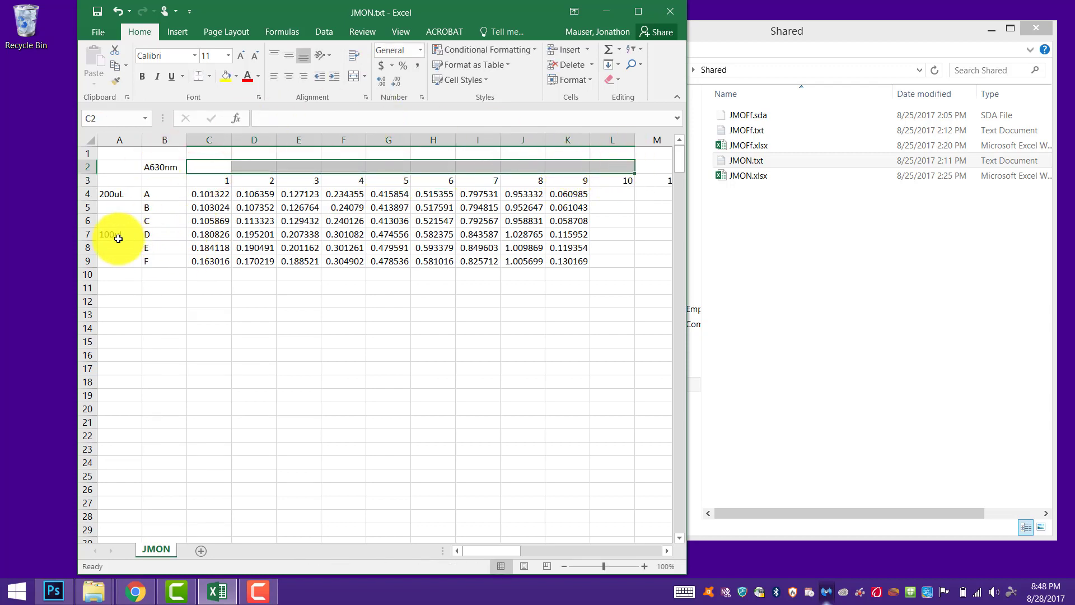
Clear the unused plate column numbers 10, 11 and 12 in L3:N3.
{"action": "left_click", "coordinate": [404, 336]}
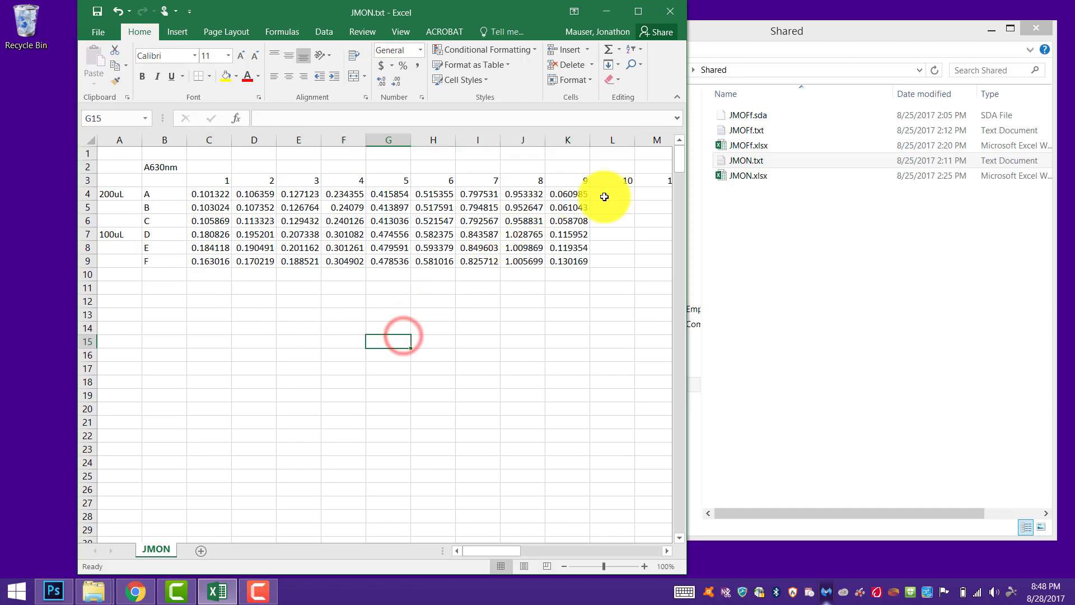
{"action": "left_click", "coordinate": [617, 179]}
{"action": "left_click_drag", "start_coordinate": [660, 183], "coordinate": [607, 208]}
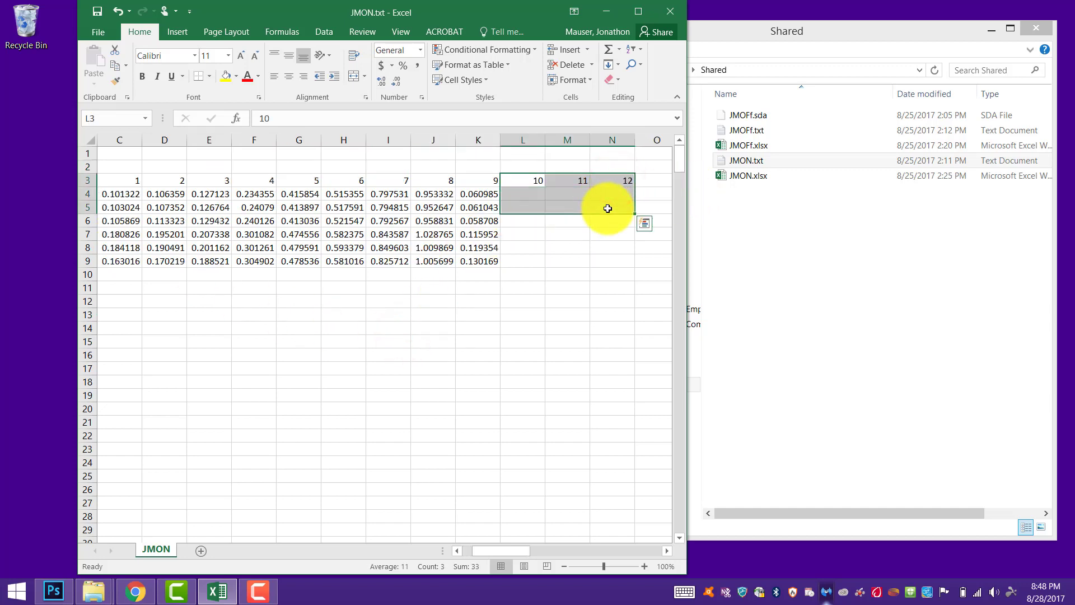
{"action": "key", "text": "Delete"}
{"action": "left_click_drag", "start_coordinate": [497, 550], "coordinate": [481, 552]}
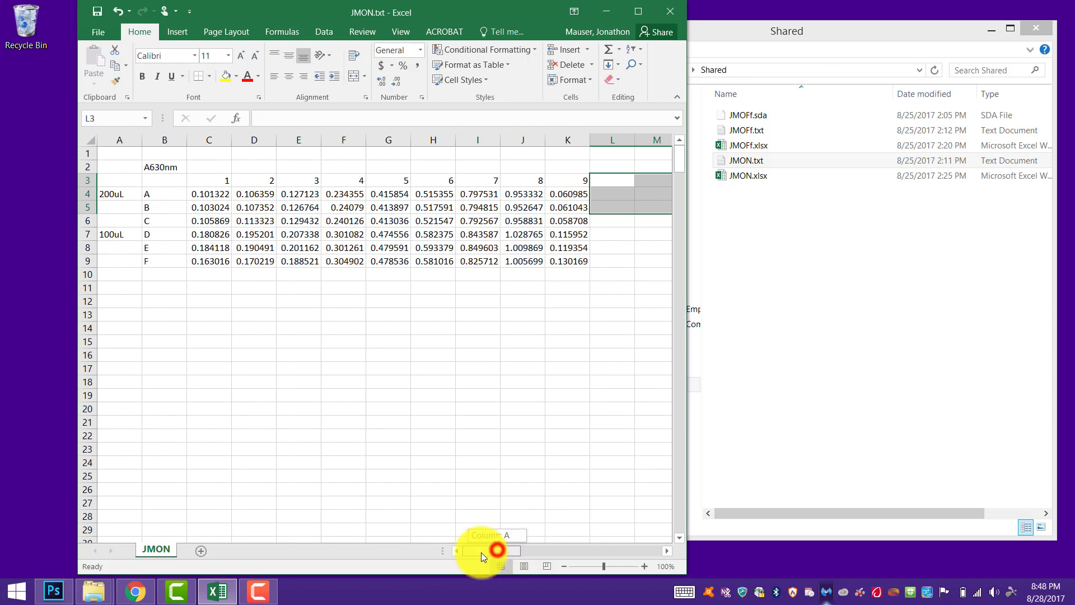
{"action": "left_click", "coordinate": [204, 382]}
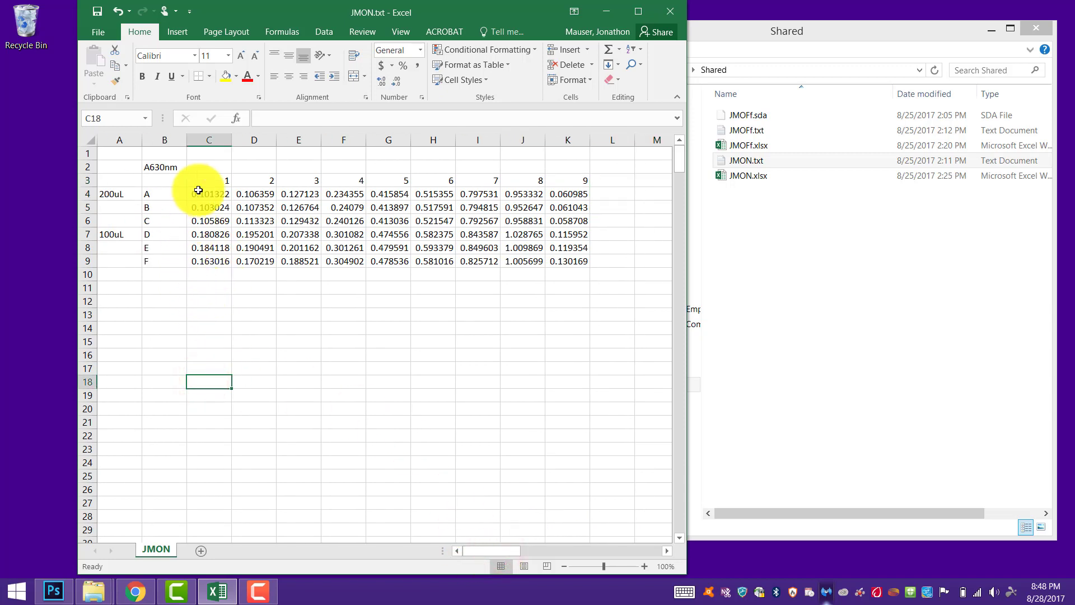
Move the 100uL block A7:K9 down so that it starts in row 14.
{"action": "left_click_drag", "start_coordinate": [114, 234], "coordinate": [562, 262]}
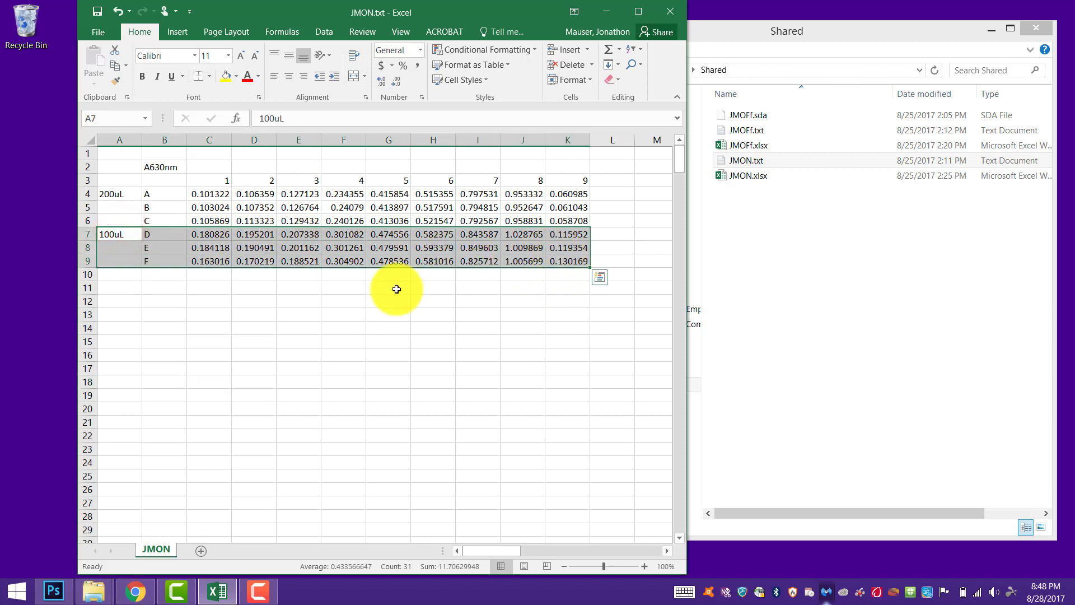
{"action": "left_click_drag", "start_coordinate": [191, 239], "coordinate": [123, 328]}
{"action": "left_click", "coordinate": [215, 288]}
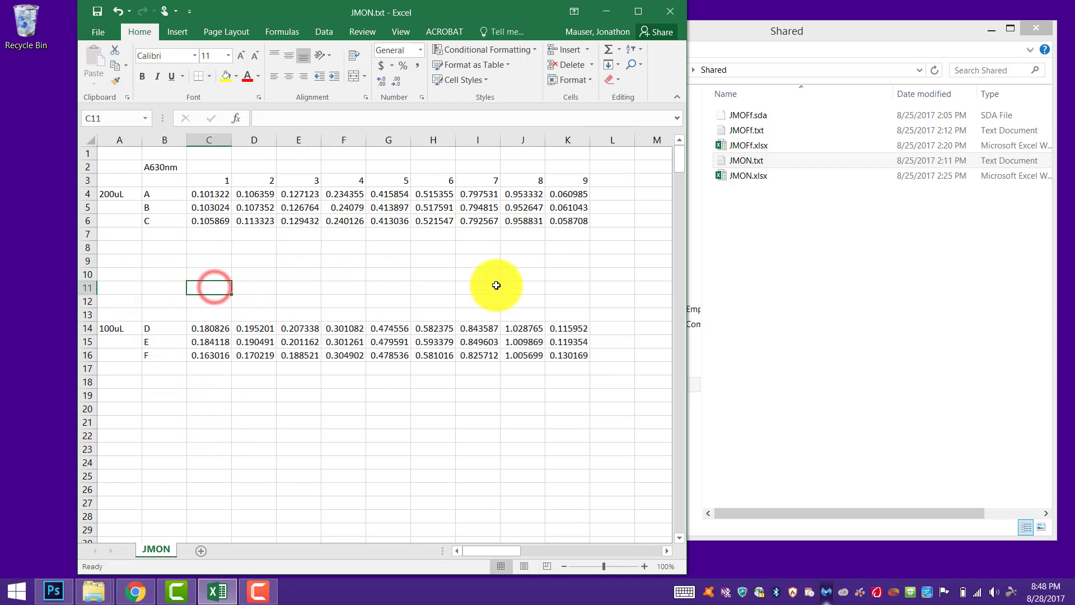
Examine the three 200uL replicate readings in plate columns 1 and 2.
{"action": "left_click_drag", "start_coordinate": [215, 196], "coordinate": [223, 221]}
{"action": "left_click", "coordinate": [211, 222]}
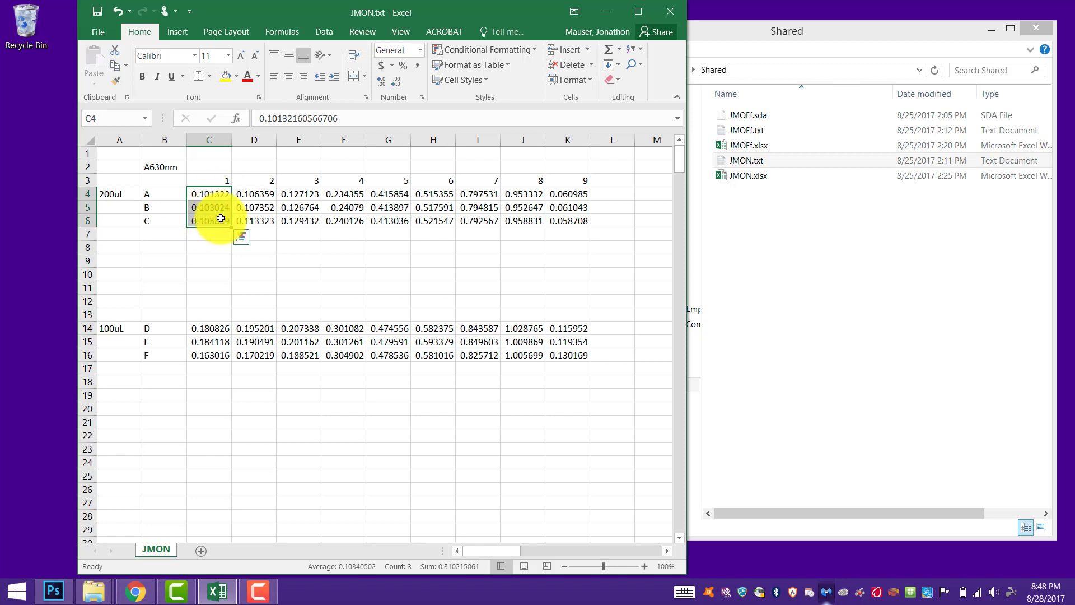
{"action": "left_click", "coordinate": [259, 197]}
{"action": "left_click", "coordinate": [259, 209]}
{"action": "left_click", "coordinate": [260, 222]}
{"action": "left_click", "coordinate": [261, 196]}
{"action": "left_click", "coordinate": [260, 207]}
{"action": "left_click", "coordinate": [261, 219]}
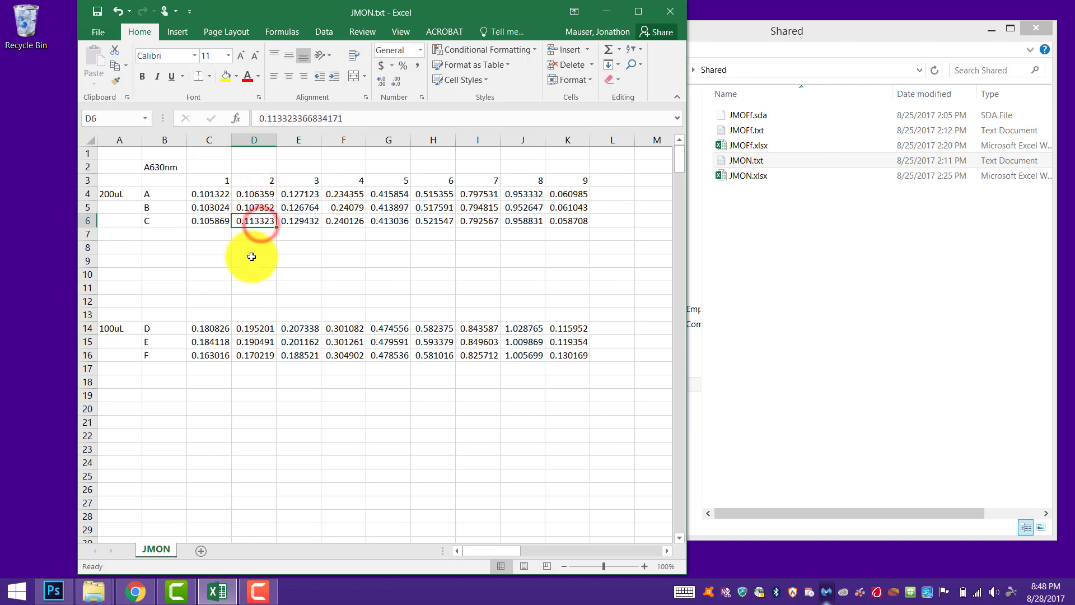
Label B7 as Average and B8 as Std Deviation, and widen column B to fit the text.
{"action": "left_click", "coordinate": [175, 235]}
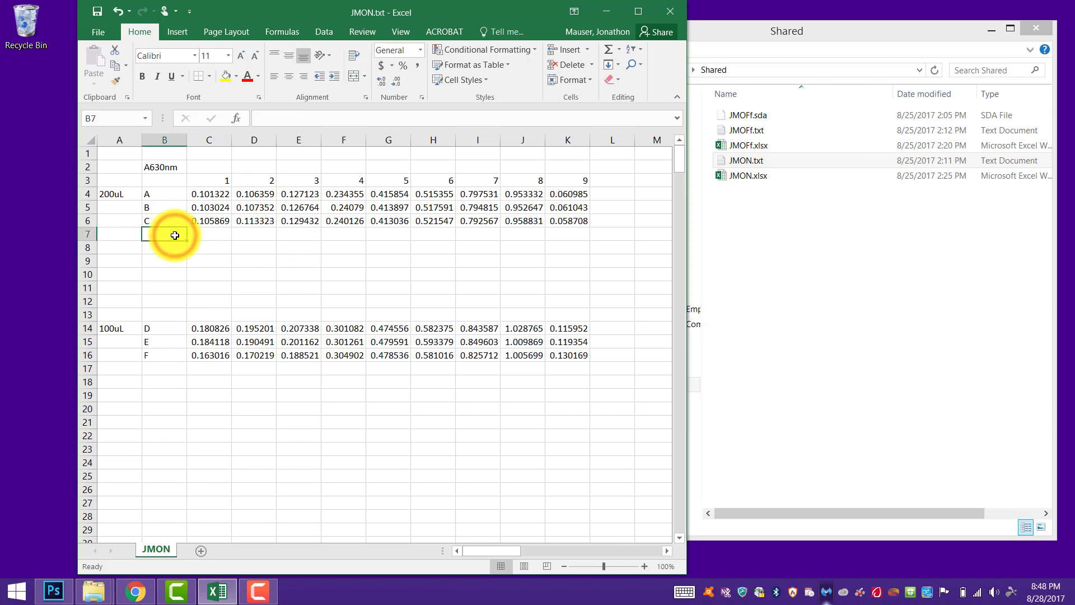
{"action": "type", "text": "Average"}
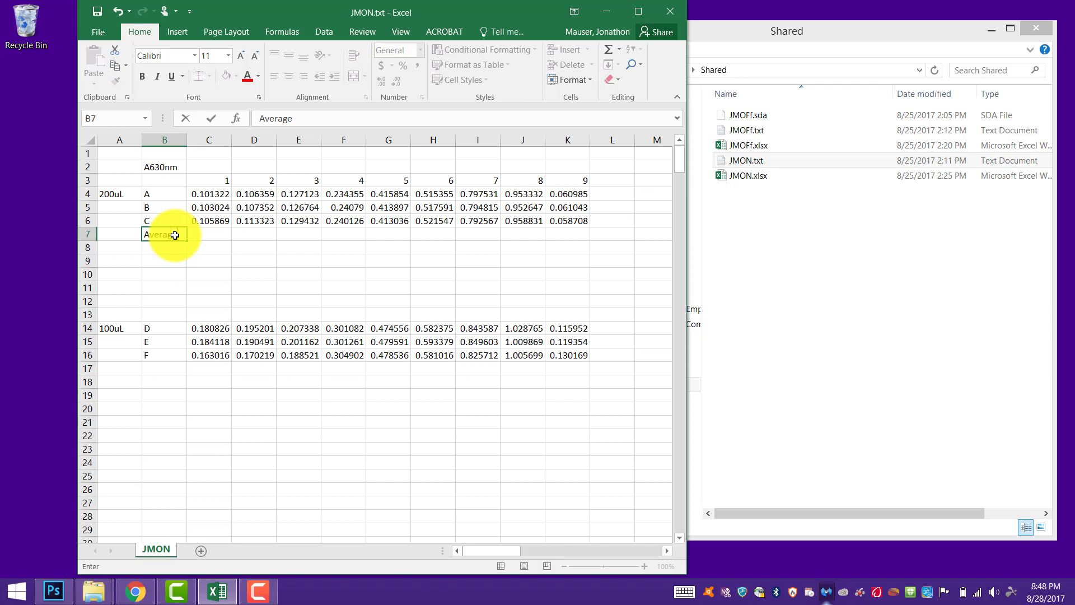
{"action": "key", "text": "Tab"}
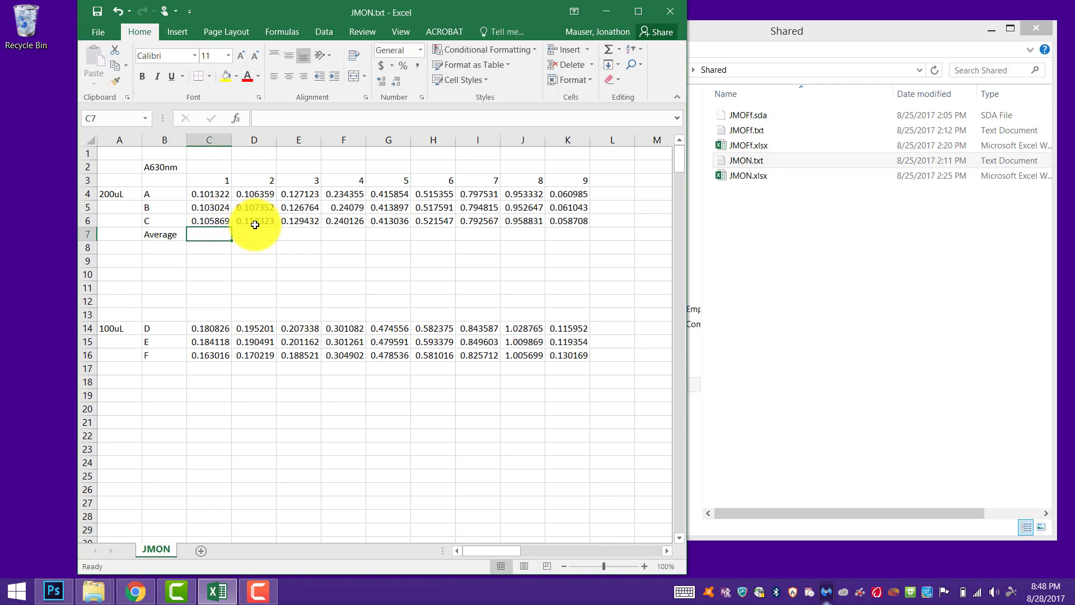
{"action": "left_click", "coordinate": [170, 246]}
{"action": "type", "text": "St"}
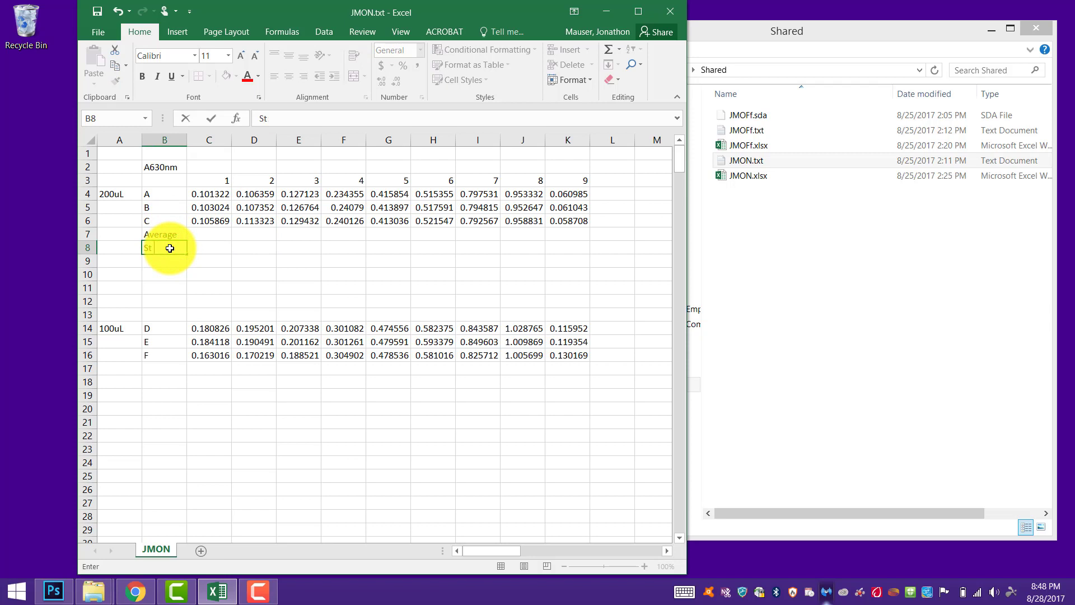
{"action": "type", "text": "d Deviation"}
{"action": "key", "text": "Return"}
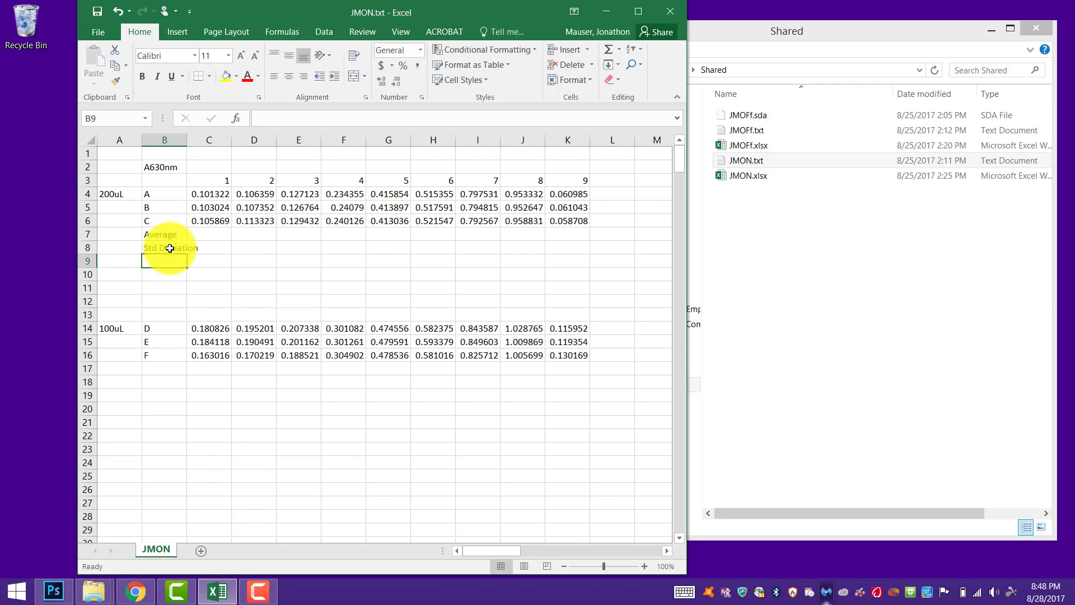
{"action": "left_click_drag", "start_coordinate": [187, 137], "coordinate": [247, 138]}
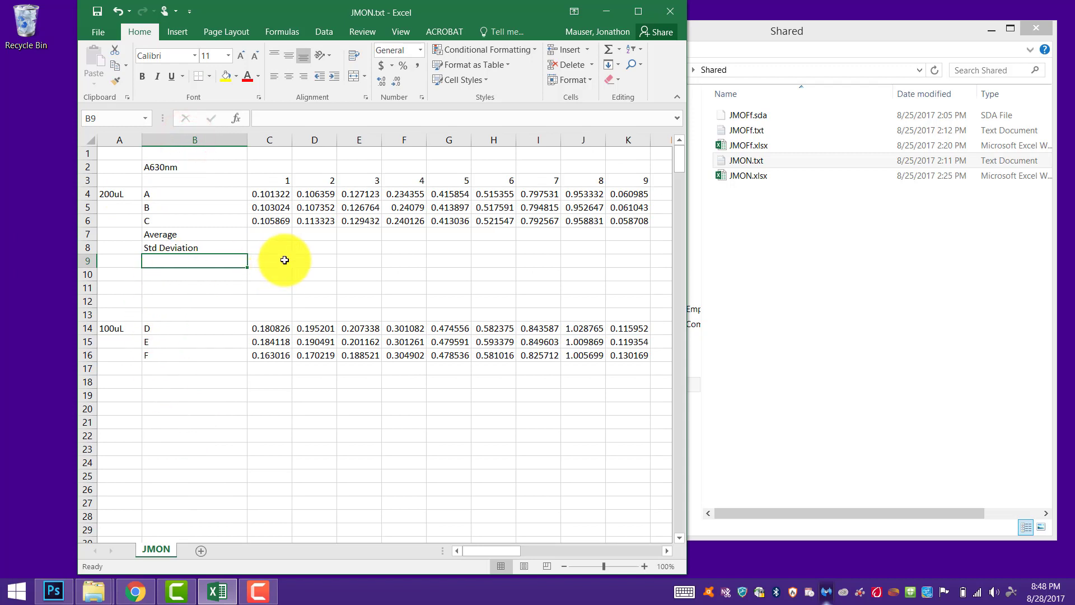
Calculate the average of C4:C6 in C7 with the AVERAGE function and check the source cells.
{"action": "left_click", "coordinate": [277, 233]}
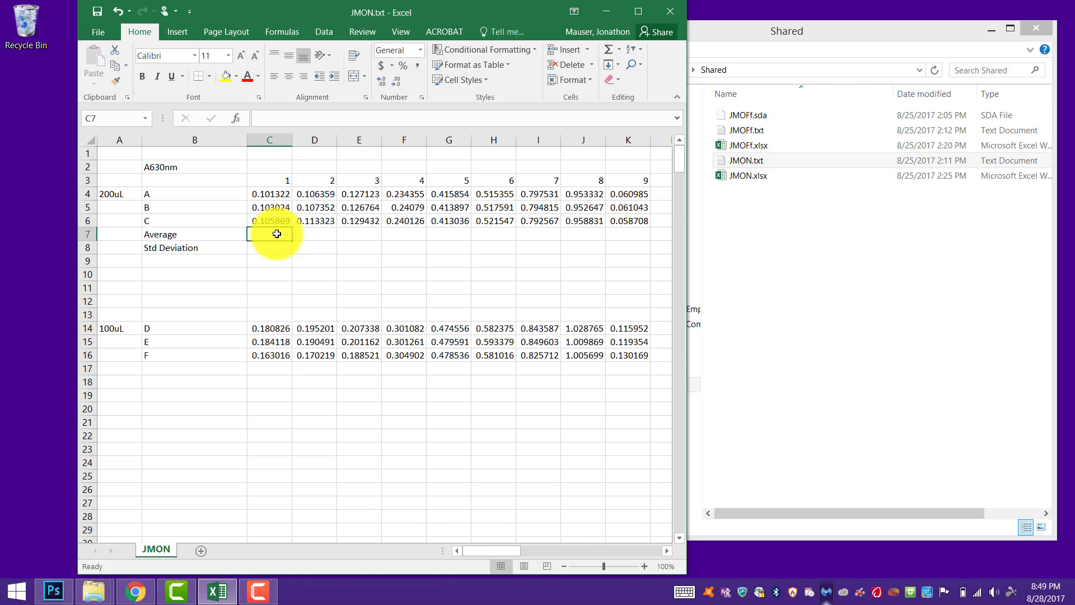
{"action": "type", "text": "="}
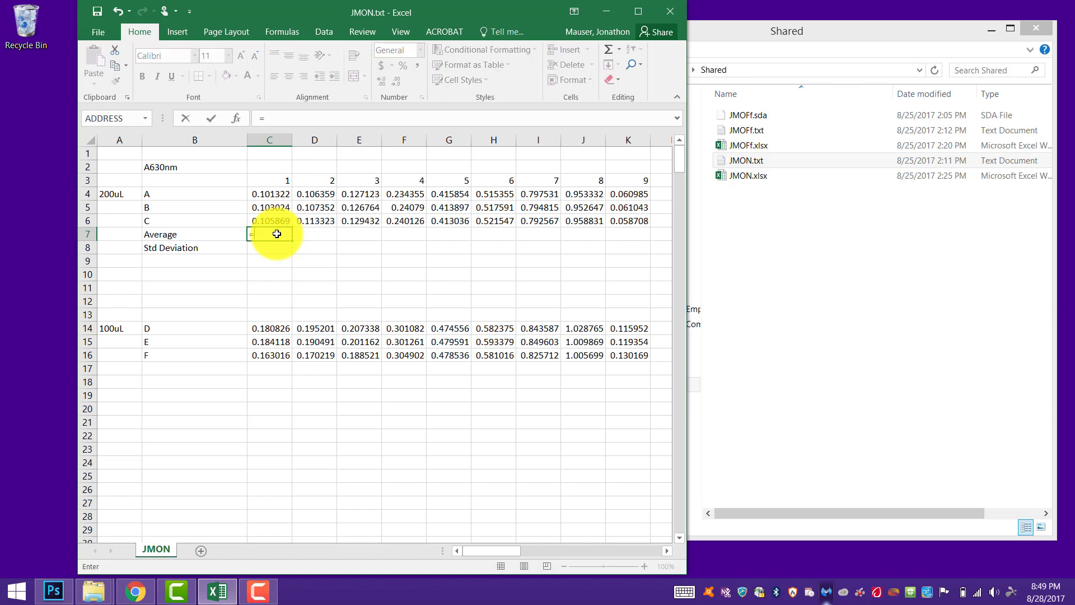
{"action": "type", "text": "average("}
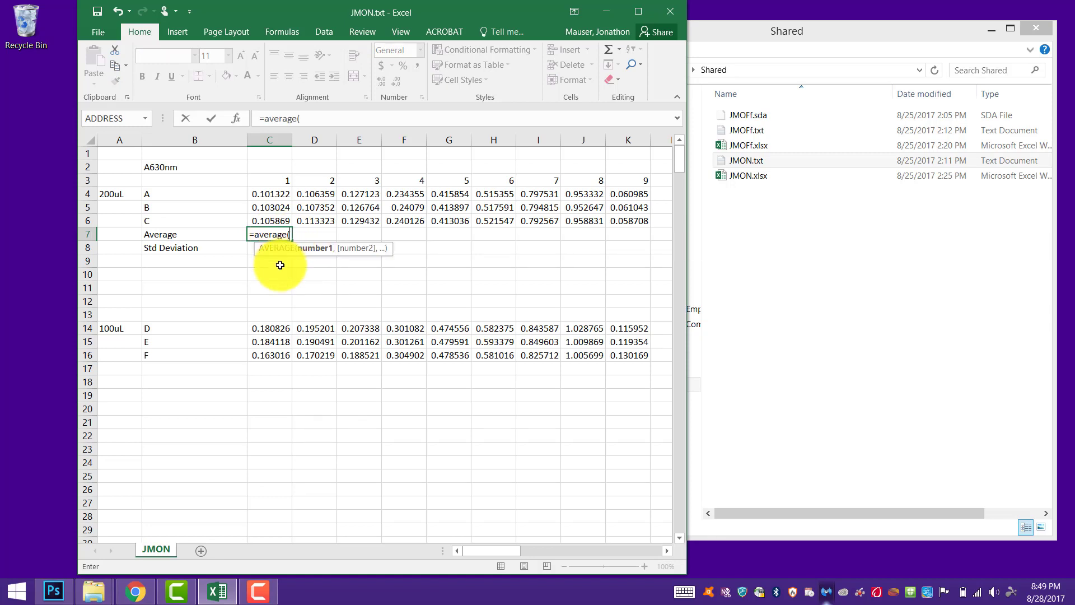
{"action": "left_click_drag", "start_coordinate": [271, 194], "coordinate": [271, 221]}
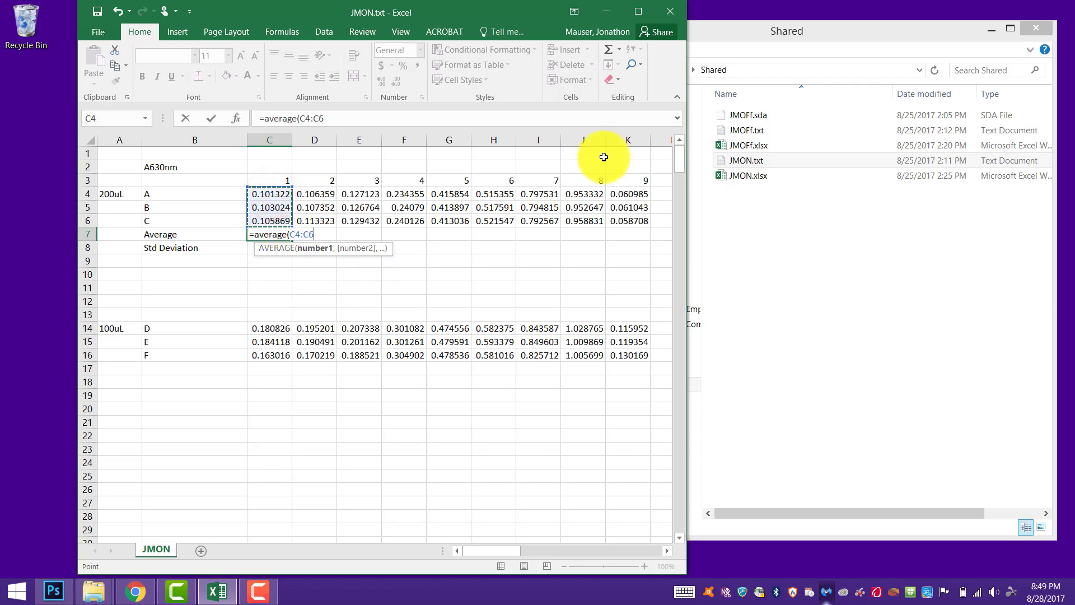
{"action": "key", "text": "Return"}
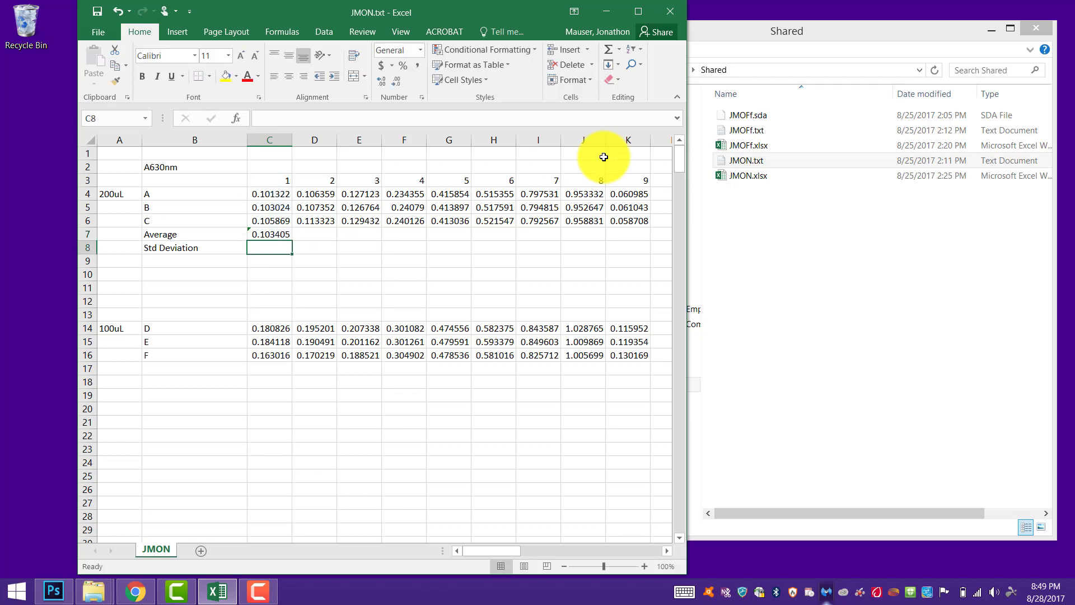
{"action": "left_click_drag", "start_coordinate": [270, 193], "coordinate": [279, 221]}
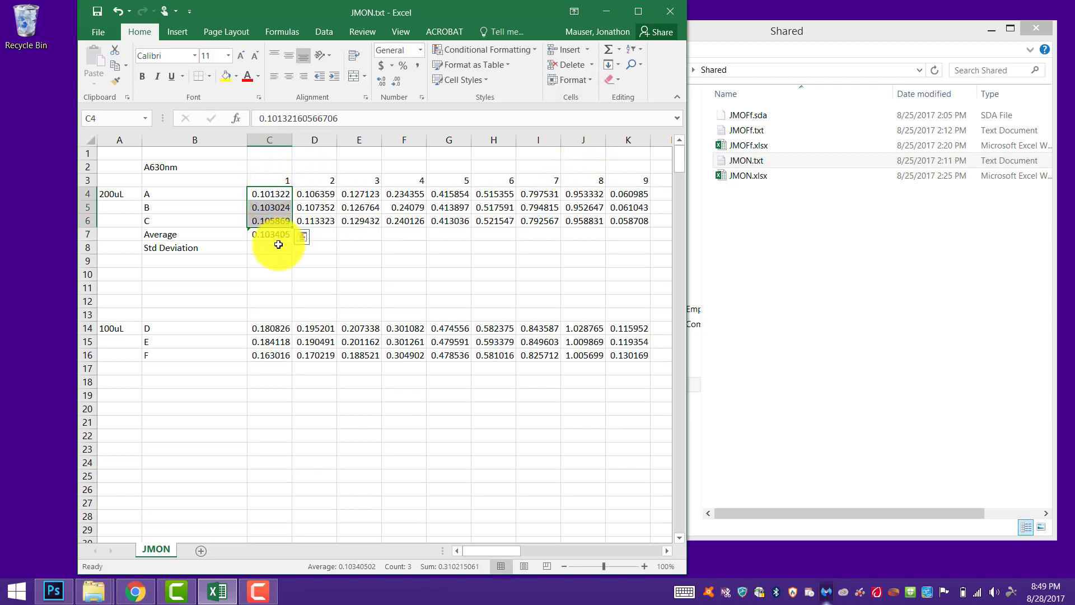
Calculate the standard deviation of C4:C6 in C8 with the STDEV function.
{"action": "left_click", "coordinate": [280, 247]}
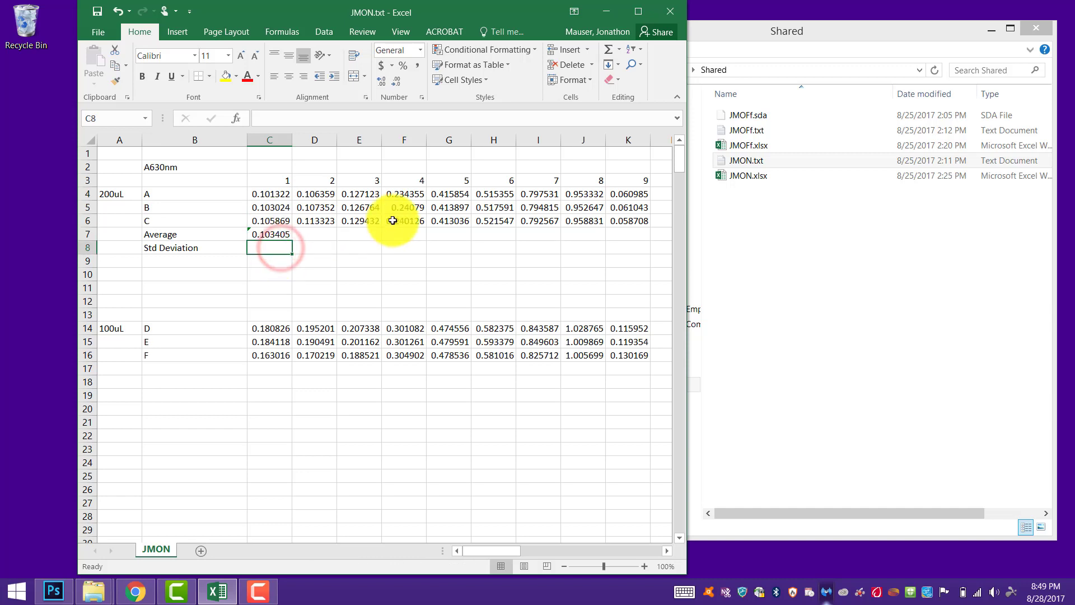
{"action": "type", "text": "="}
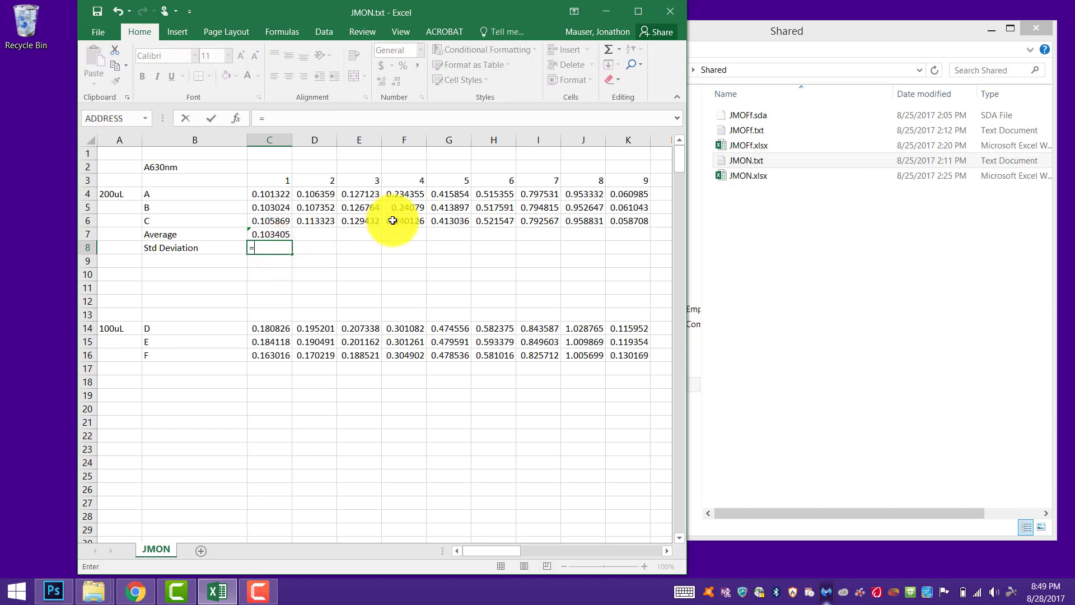
{"action": "type", "text": "stdev"}
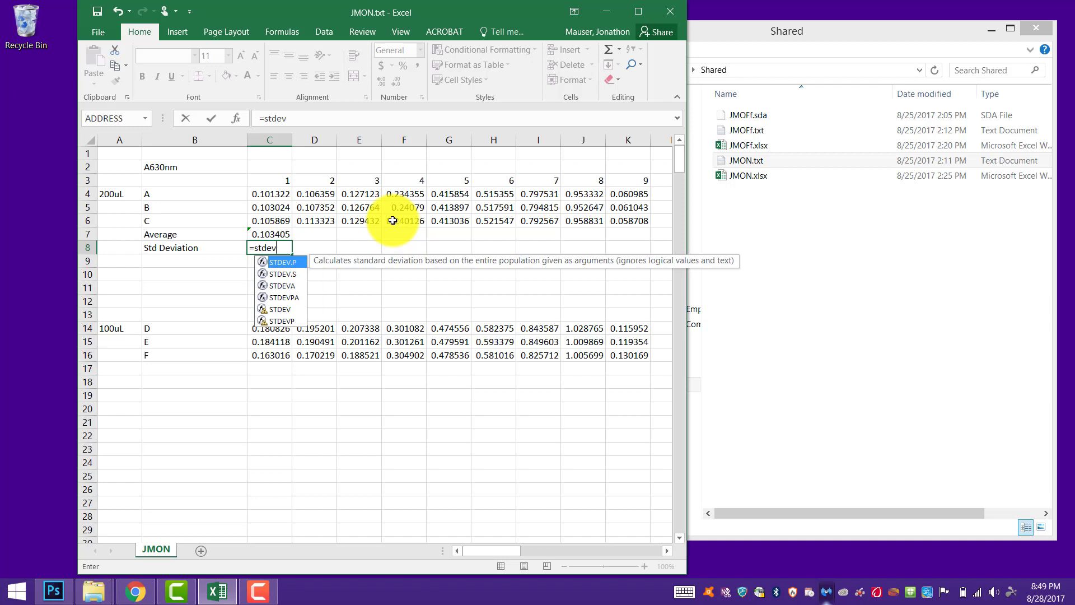
{"action": "type", "text": "("}
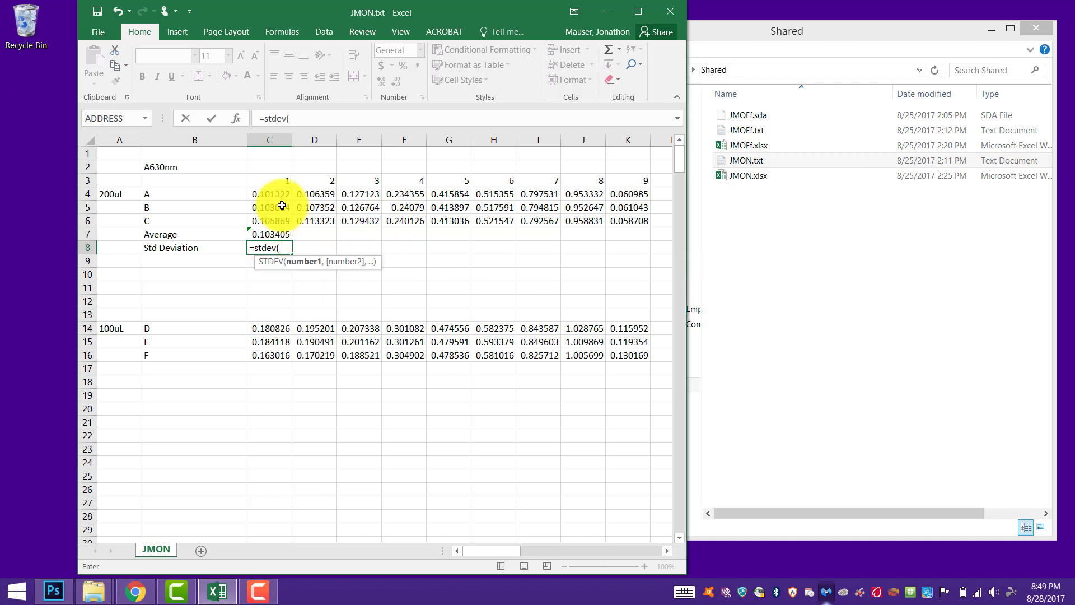
{"action": "left_click_drag", "start_coordinate": [279, 192], "coordinate": [279, 220]}
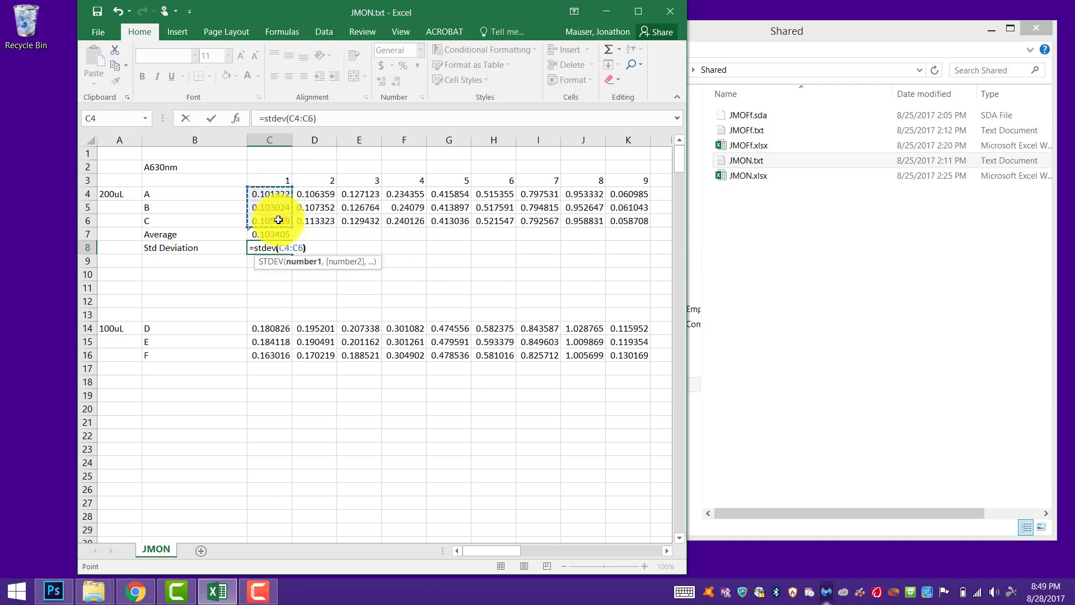
{"action": "key", "text": "Return"}
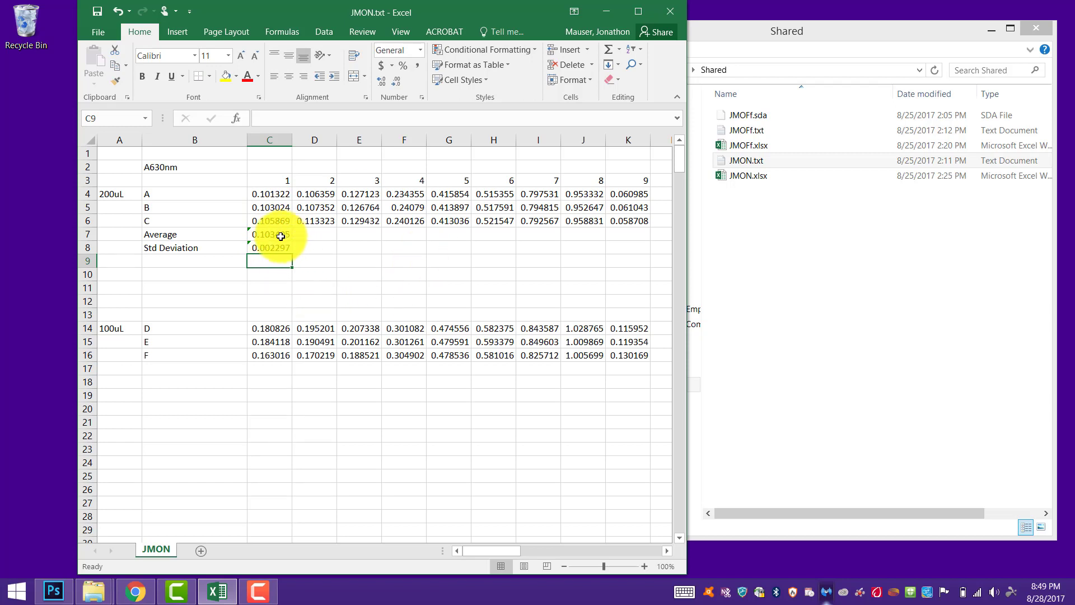
Copy the Average and Std Deviation labels and formulas in B7:C8 to B17, below the 100uL replicates.
{"action": "left_click_drag", "start_coordinate": [222, 236], "coordinate": [256, 251]}
{"action": "left_click", "coordinate": [245, 277]}
{"action": "key", "text": "ctrl+c"}
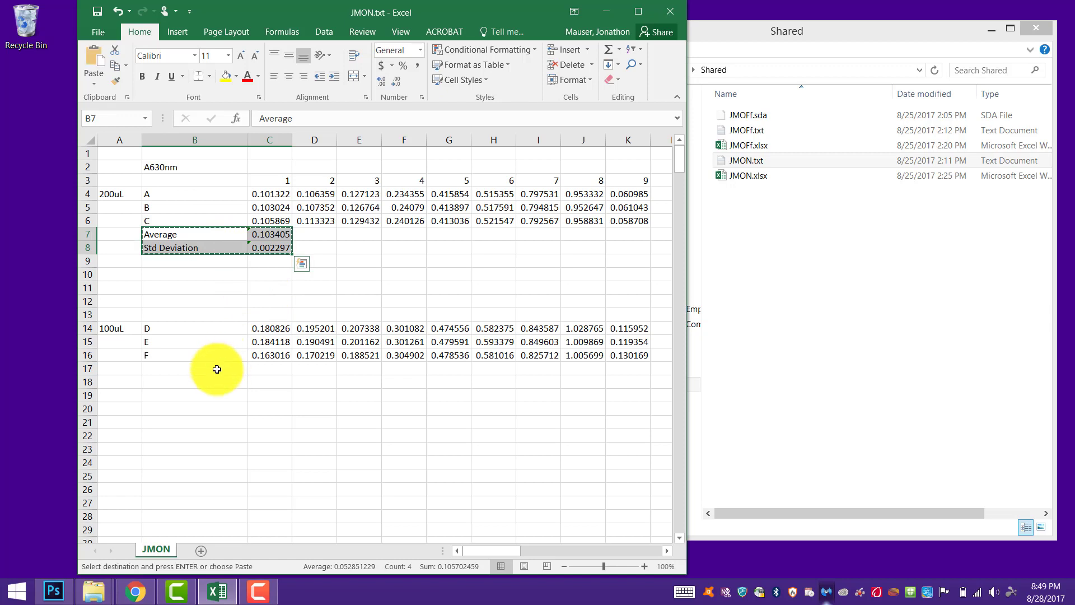
{"action": "left_click", "coordinate": [216, 369]}
{"action": "key", "text": "ctrl+v"}
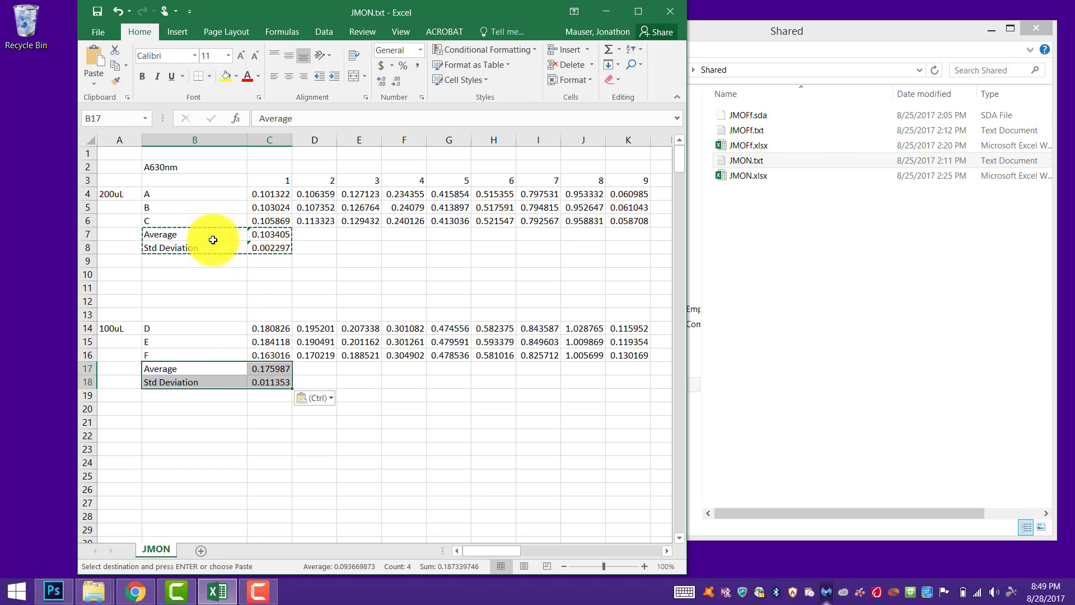
Check which replicate cells the Average and Std Deviation formulas refer to in C7, C8, C17 and C18.
{"action": "left_click", "coordinate": [266, 238]}
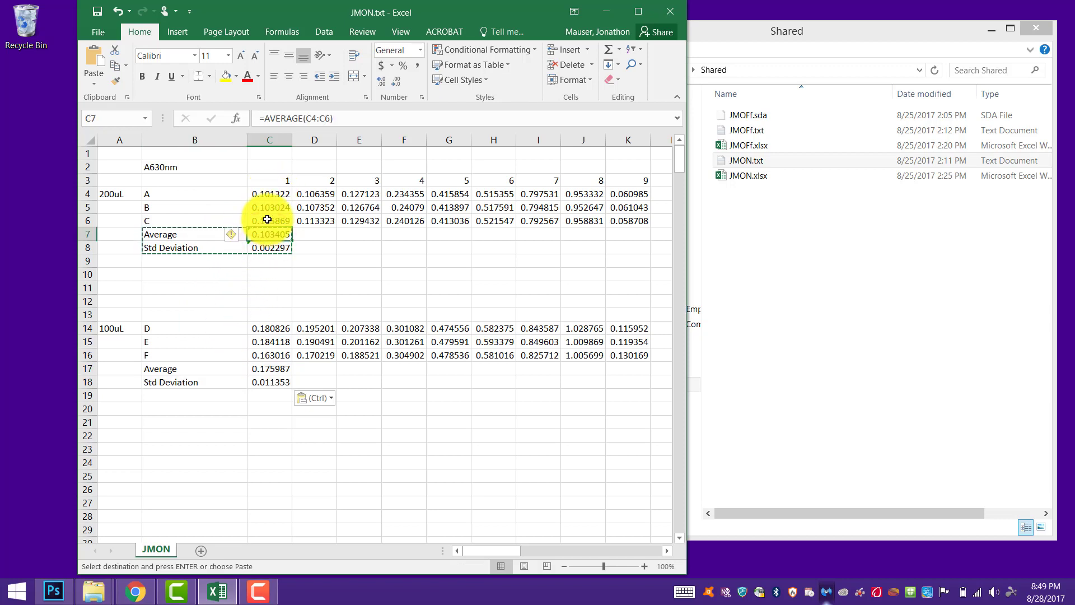
{"action": "left_click", "coordinate": [268, 247]}
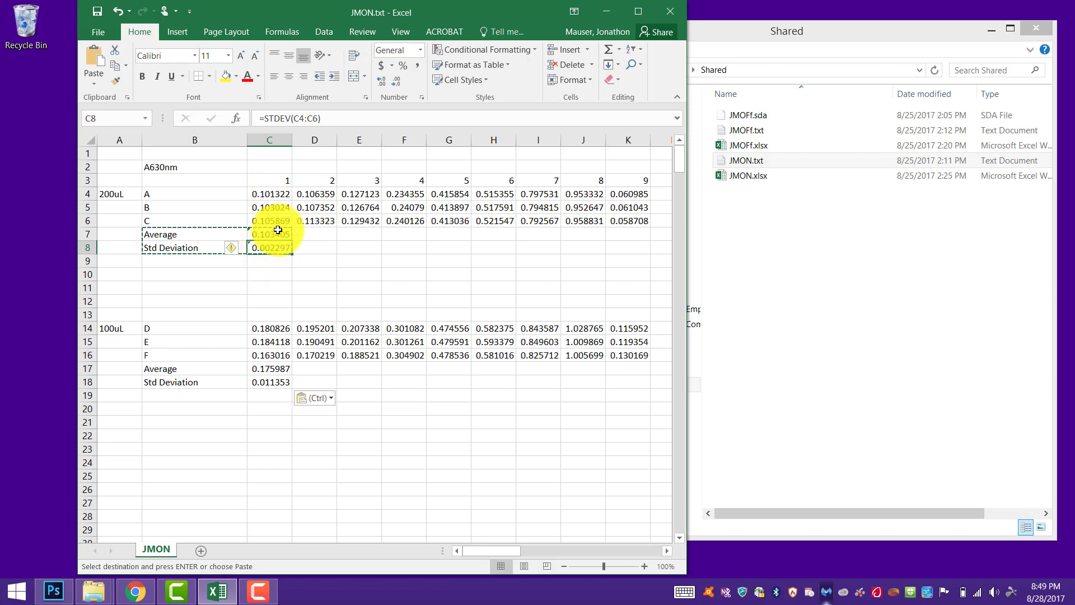
{"action": "left_click_drag", "start_coordinate": [275, 199], "coordinate": [273, 222]}
{"action": "left_click", "coordinate": [275, 247]}
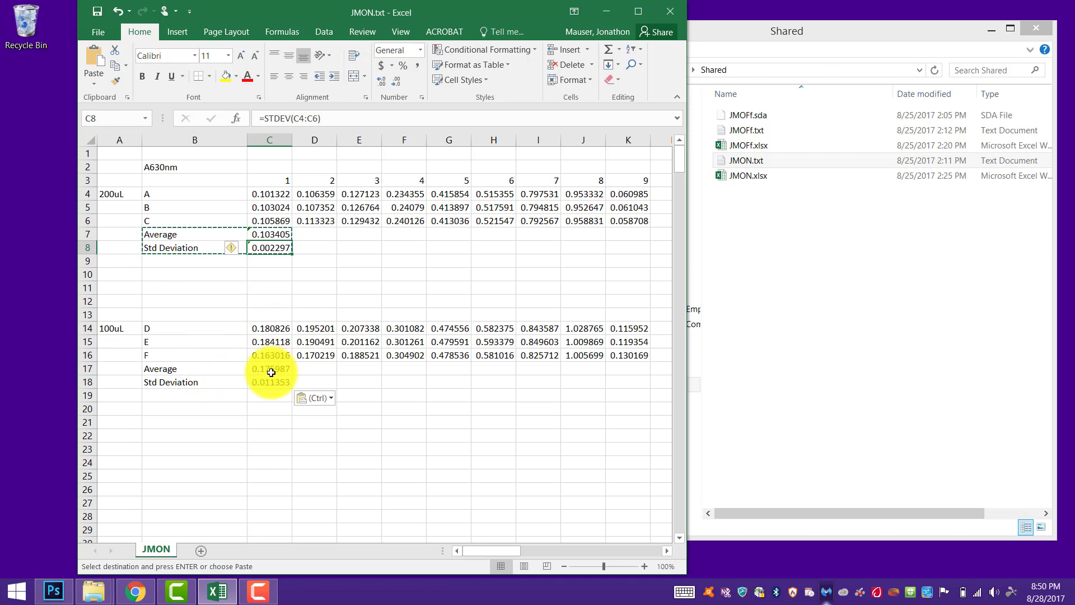
{"action": "left_click", "coordinate": [333, 120]}
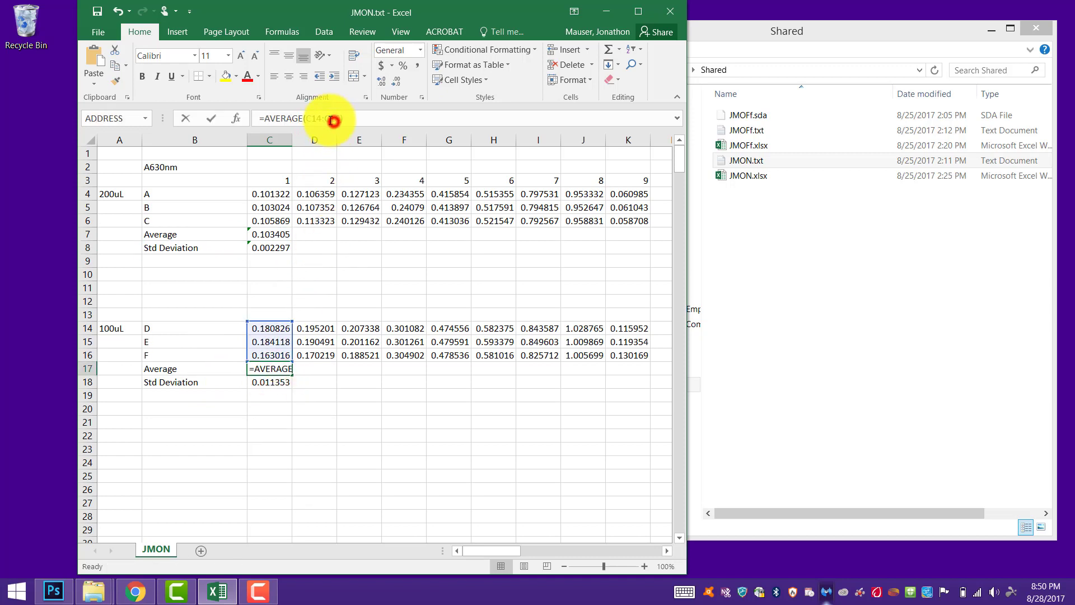
{"action": "left_click", "coordinate": [265, 383]}
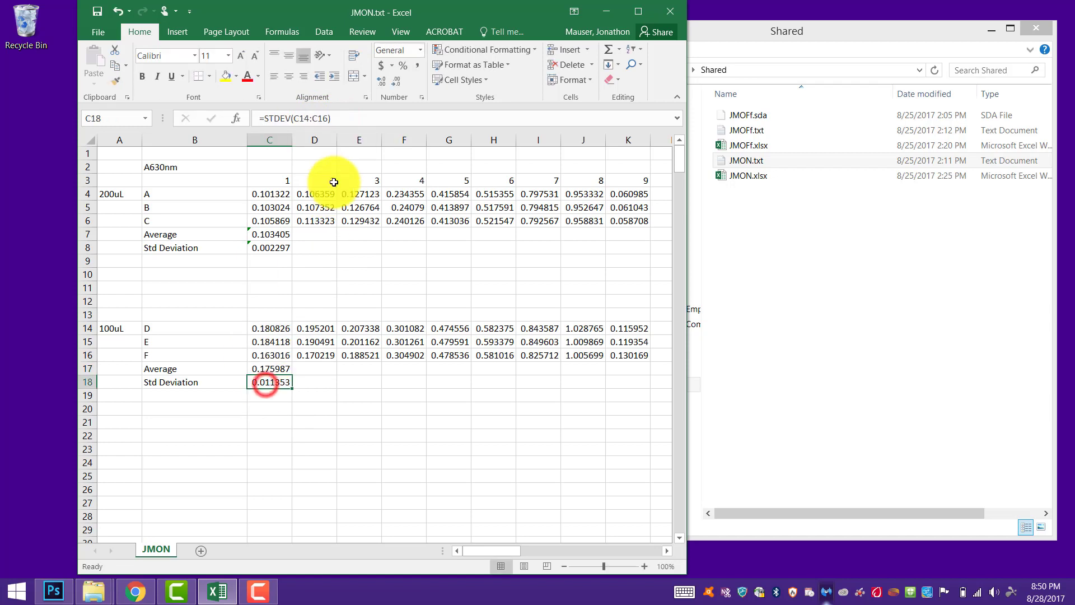
{"action": "left_click", "coordinate": [322, 117]}
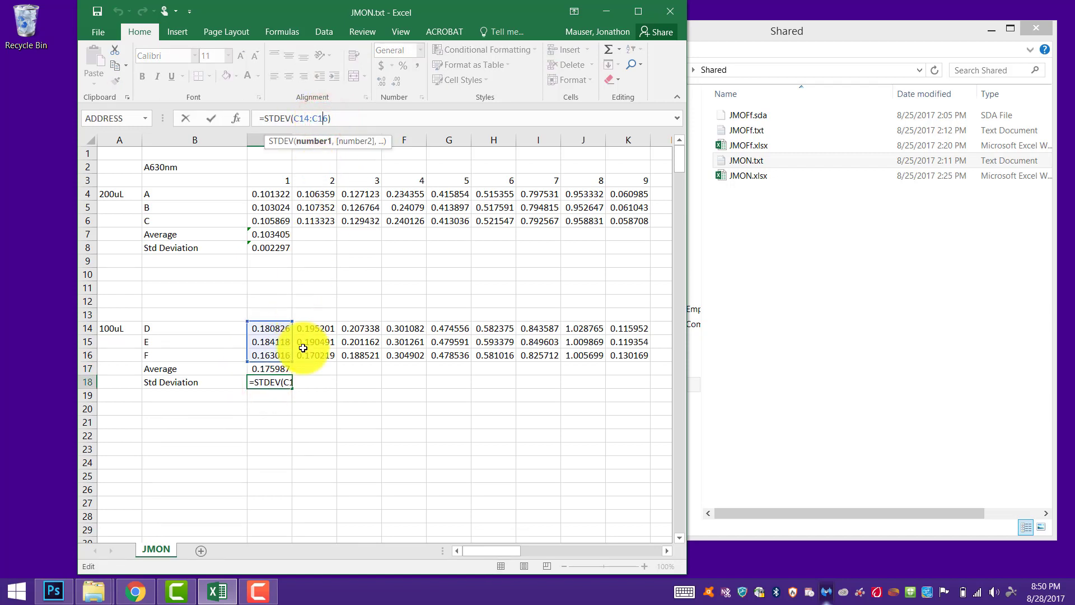
{"action": "left_click", "coordinate": [302, 421]}
{"action": "left_click", "coordinate": [280, 368]}
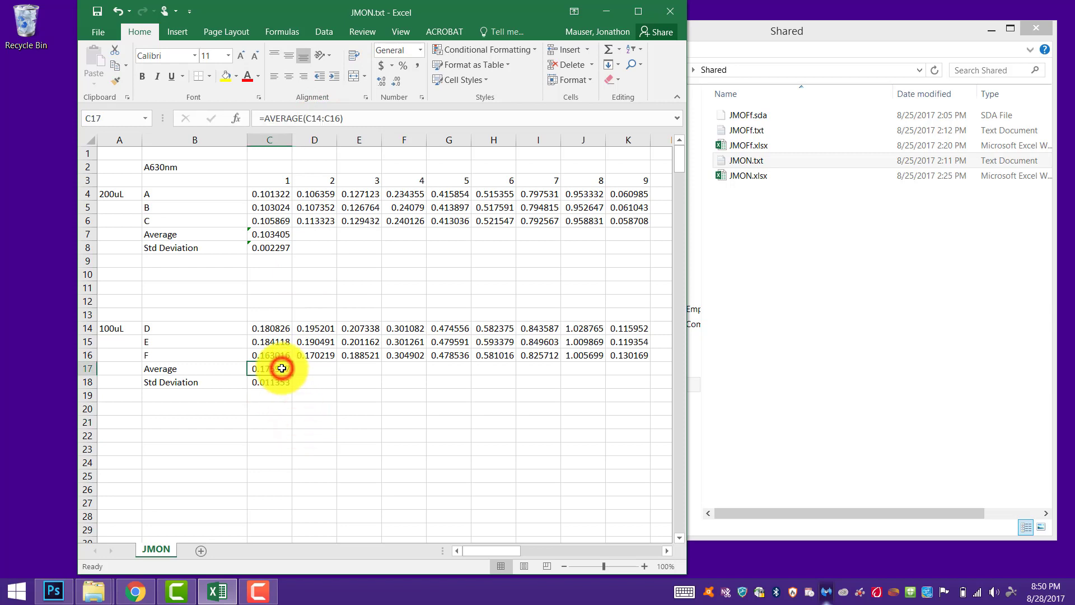
{"action": "left_click", "coordinate": [280, 381]}
Fill the average and standard deviation formulas across to column K for both the 200uL and 100uL blocks.
{"action": "left_click_drag", "start_coordinate": [275, 237], "coordinate": [278, 247]}
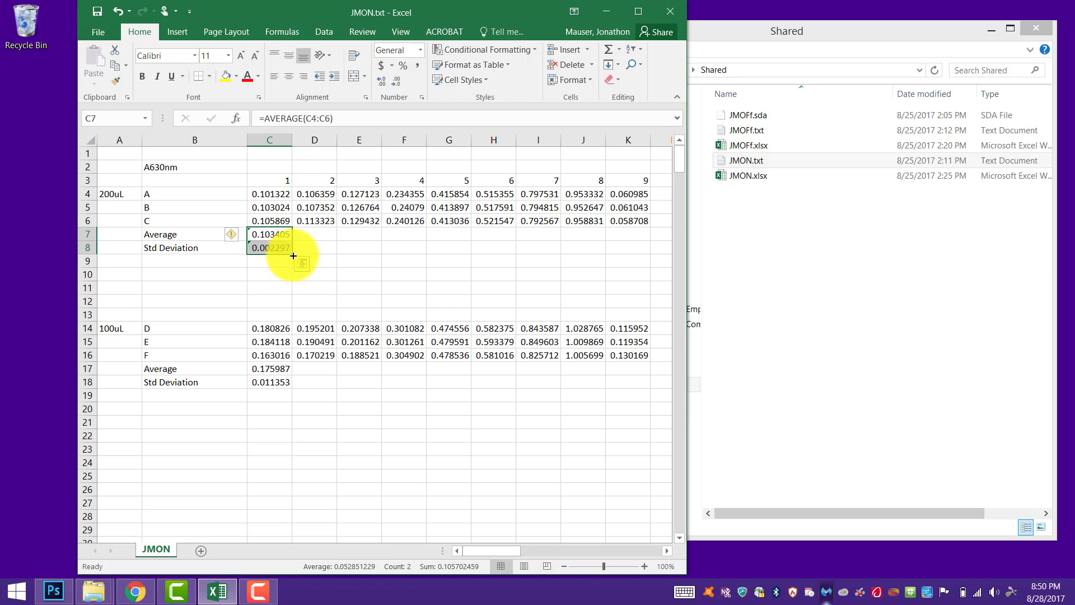
{"action": "left_click_drag", "start_coordinate": [291, 254], "coordinate": [637, 245]}
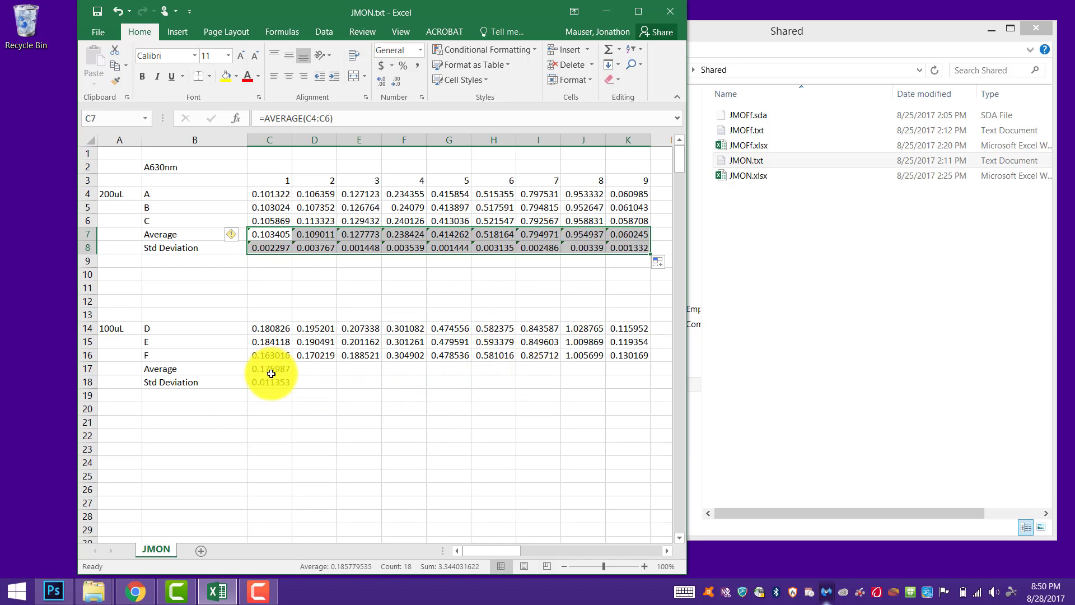
{"action": "left_click_drag", "start_coordinate": [277, 372], "coordinate": [630, 382]}
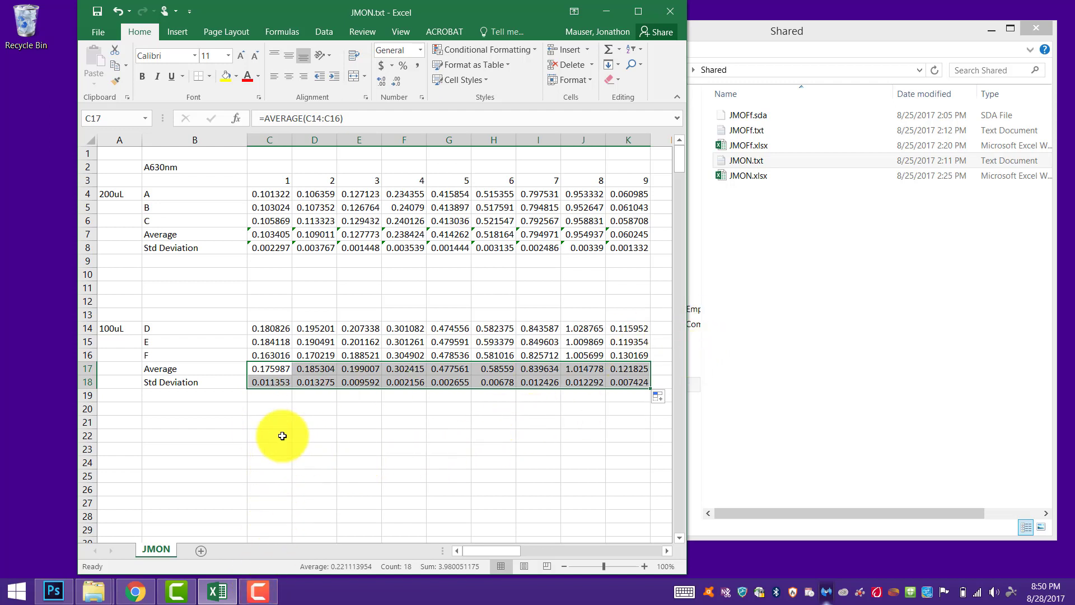
{"action": "left_click", "coordinate": [254, 420]}
{"action": "left_click_drag", "start_coordinate": [259, 331], "coordinate": [274, 359]}
{"action": "left_click", "coordinate": [270, 369]}
Make the Average and Std Deviation labels bold in B17:B18 and B7:B8.
{"action": "left_click", "coordinate": [184, 373]}
{"action": "left_click_drag", "start_coordinate": [183, 373], "coordinate": [180, 381]}
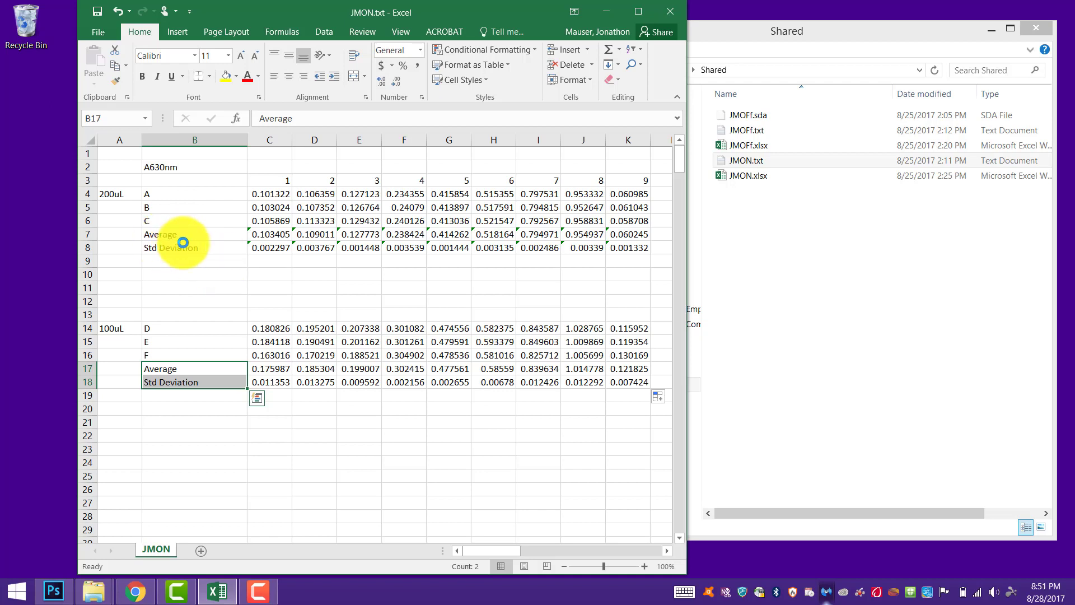
{"action": "left_click", "coordinate": [193, 235]}
{"action": "key", "text": "ctrl+v"}
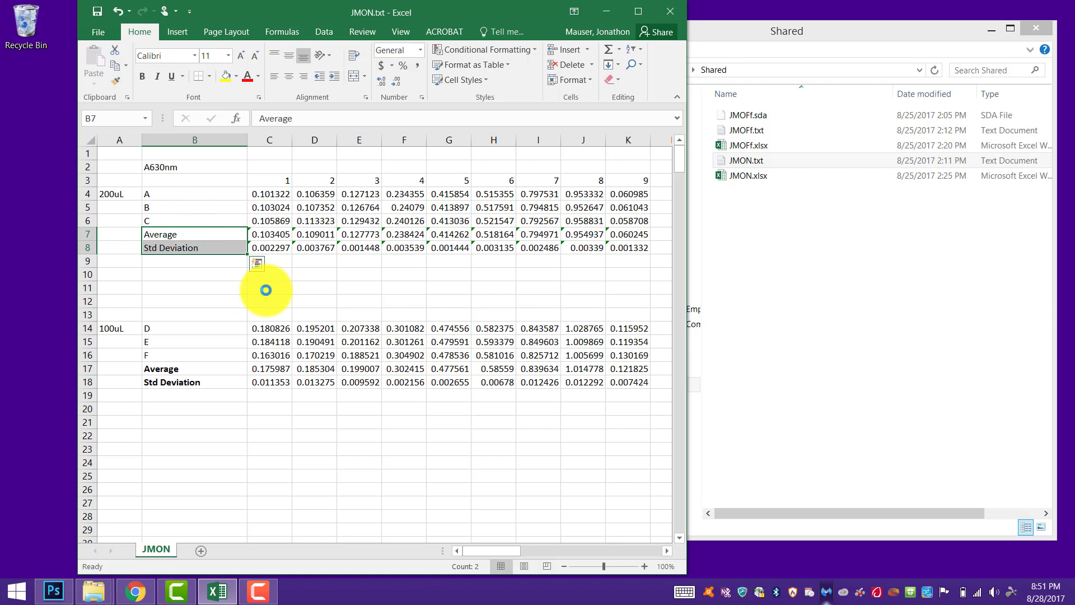
{"action": "left_click", "coordinate": [291, 450]}
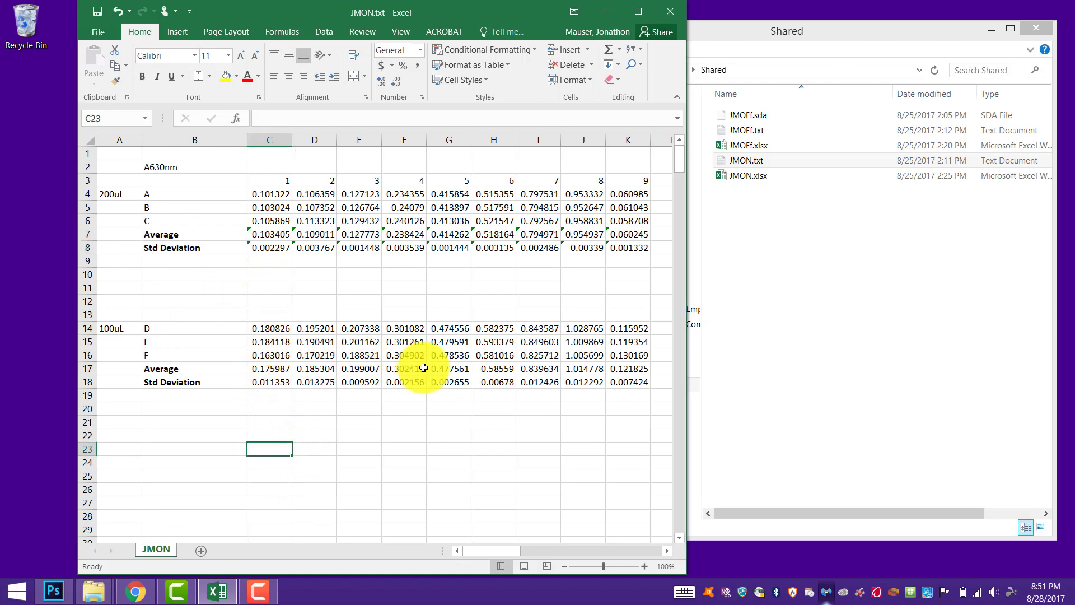
Label cell B9 under the 200uL block as X values.
{"action": "left_click", "coordinate": [115, 199]}
{"action": "left_click", "coordinate": [122, 329]}
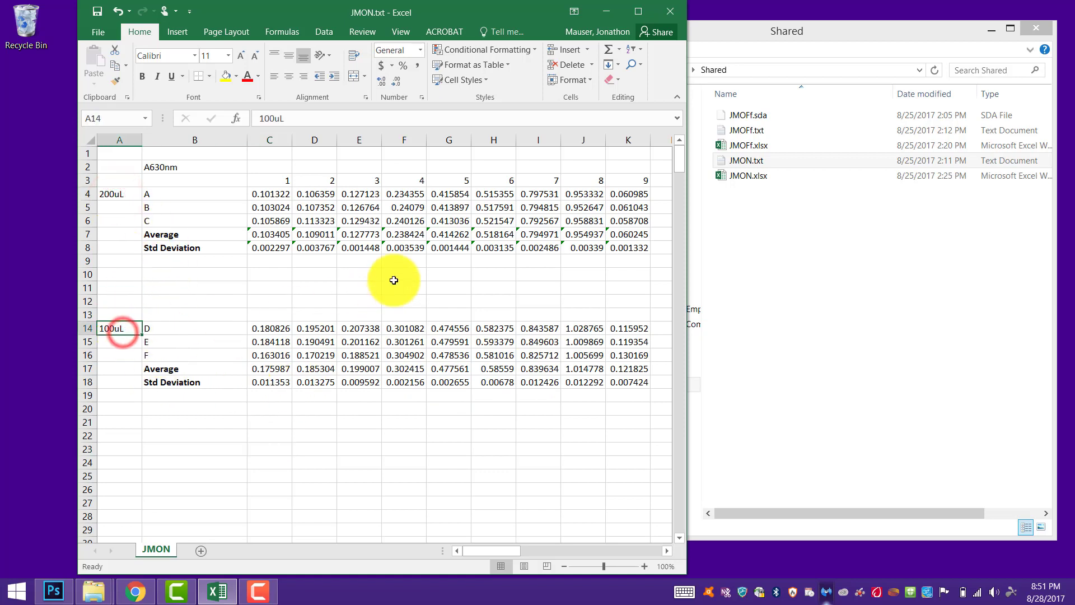
{"action": "left_click", "coordinate": [202, 261]}
{"action": "type", "text": "X values"}
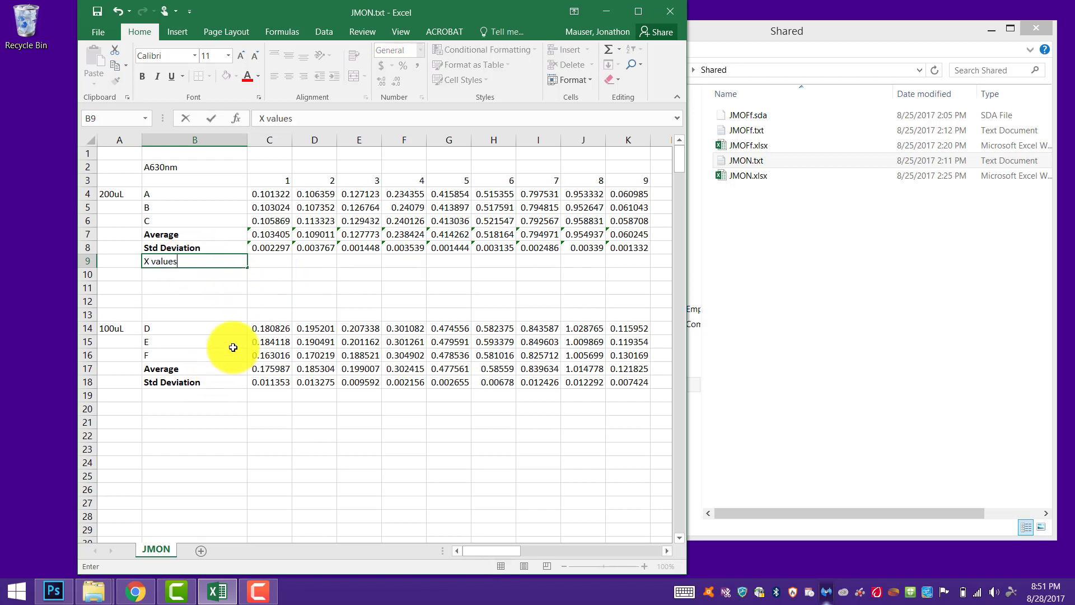
{"action": "key", "text": "Return"}
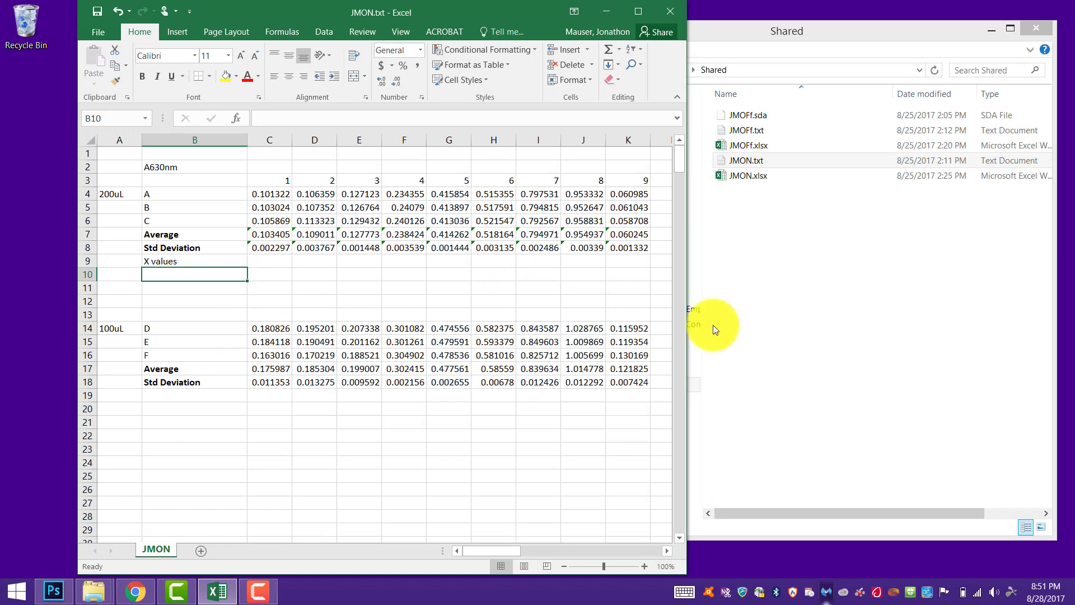
In File Explorer, open the CHEM406 Lab 1 - Microscale Measurements PDF from CHEM 406, Labs, Microscale Measurements on the R: drive.
{"action": "left_click", "coordinate": [768, 353]}
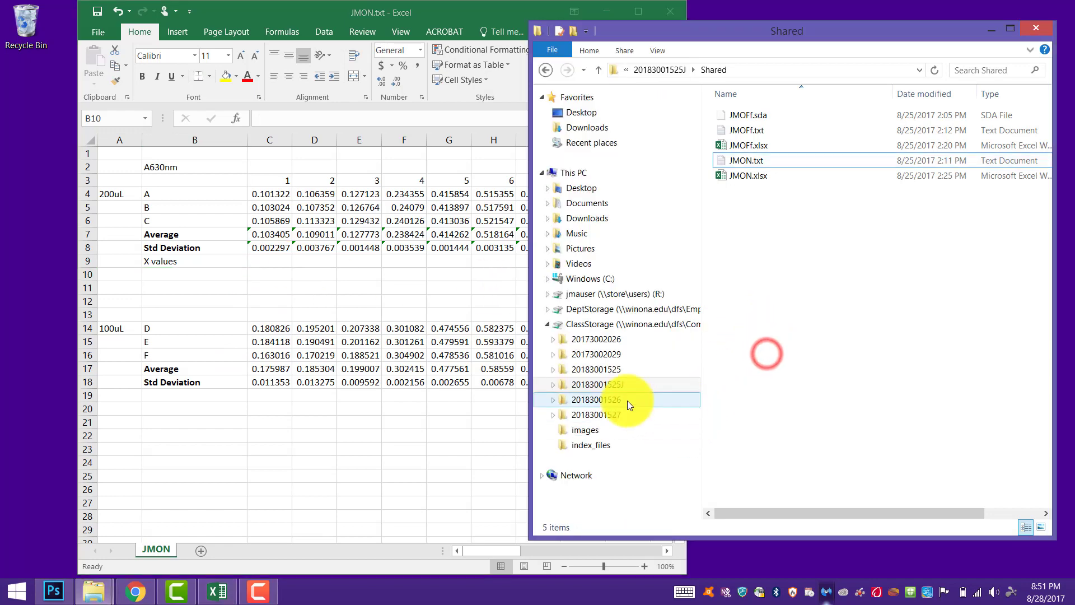
{"action": "left_click", "coordinate": [603, 294]}
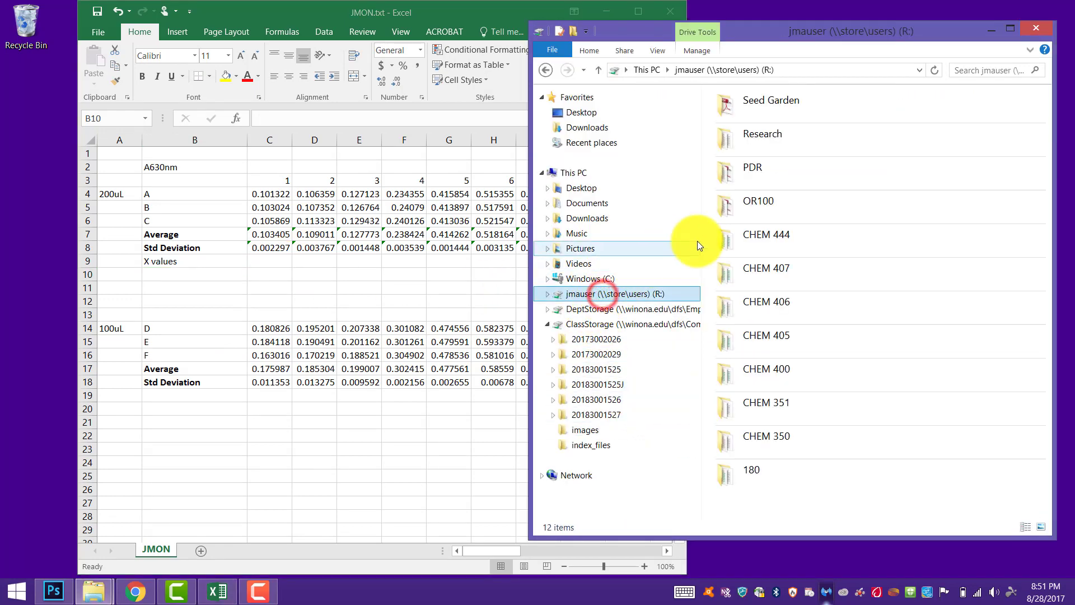
{"action": "double_click", "coordinate": [781, 314]}
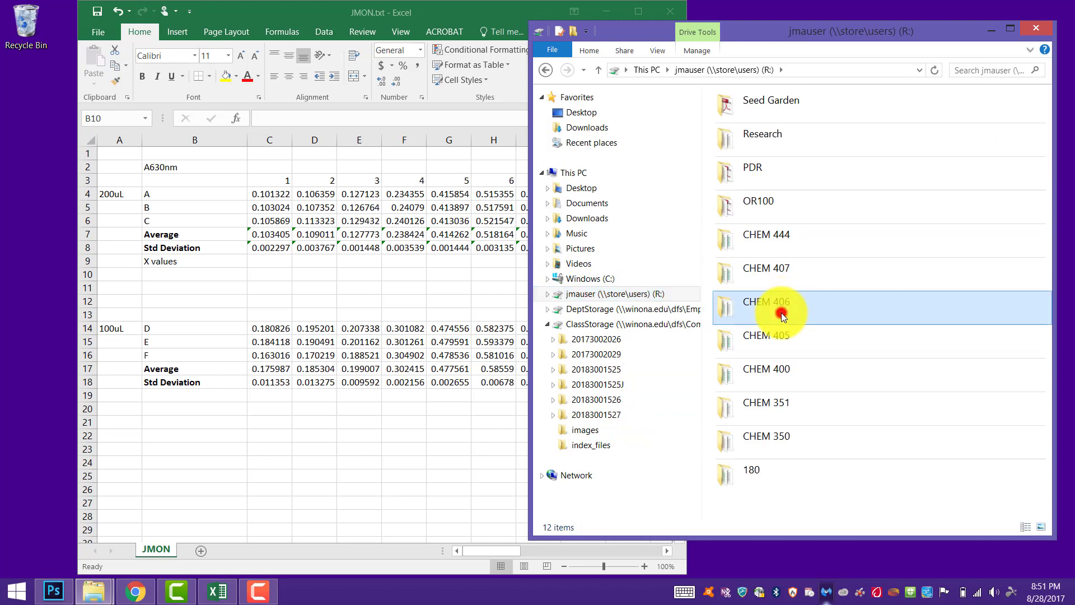
{"action": "left_click", "coordinate": [750, 209]}
{"action": "double_click", "coordinate": [750, 209]}
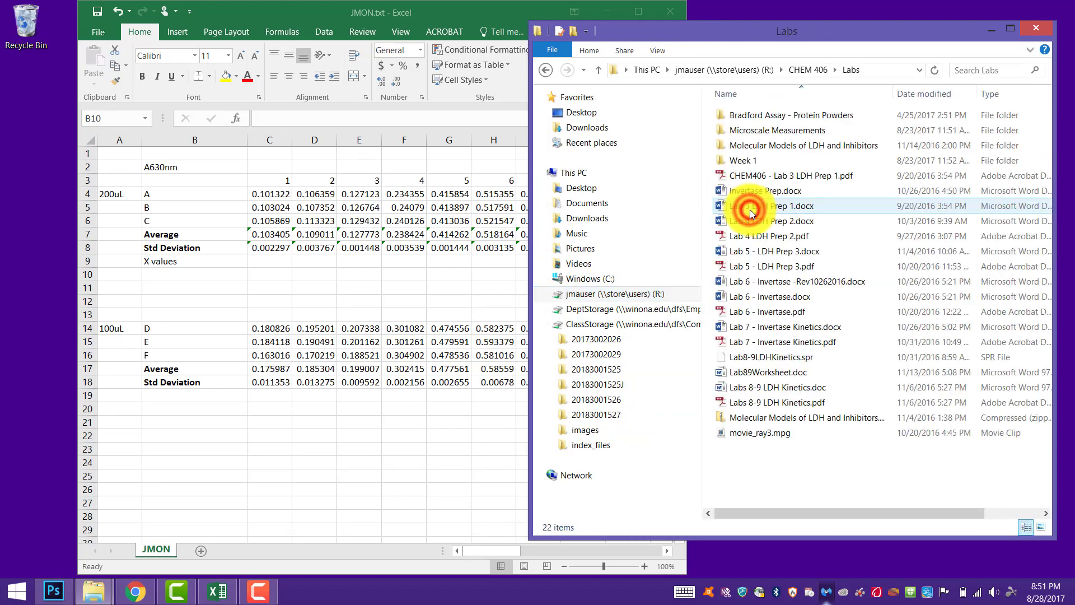
{"action": "double_click", "coordinate": [781, 133]}
{"action": "double_click", "coordinate": [780, 133]}
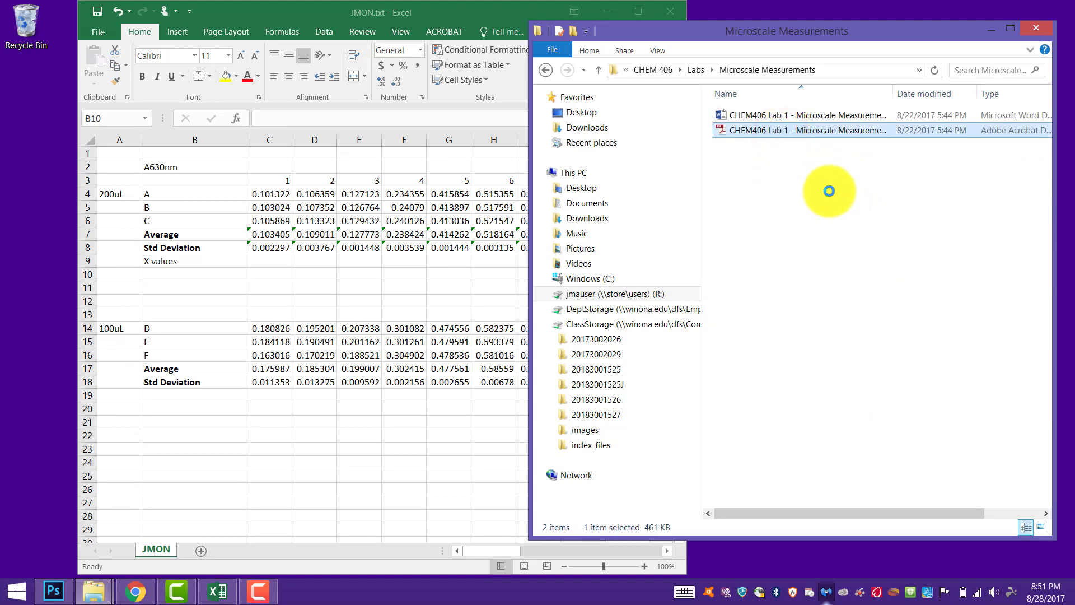
Find the test tube dilution table on page 5 of the lab PDF, and return to the X values cell B9 in Excel.
{"action": "left_click_drag", "start_coordinate": [630, 73], "coordinate": [848, 65]}
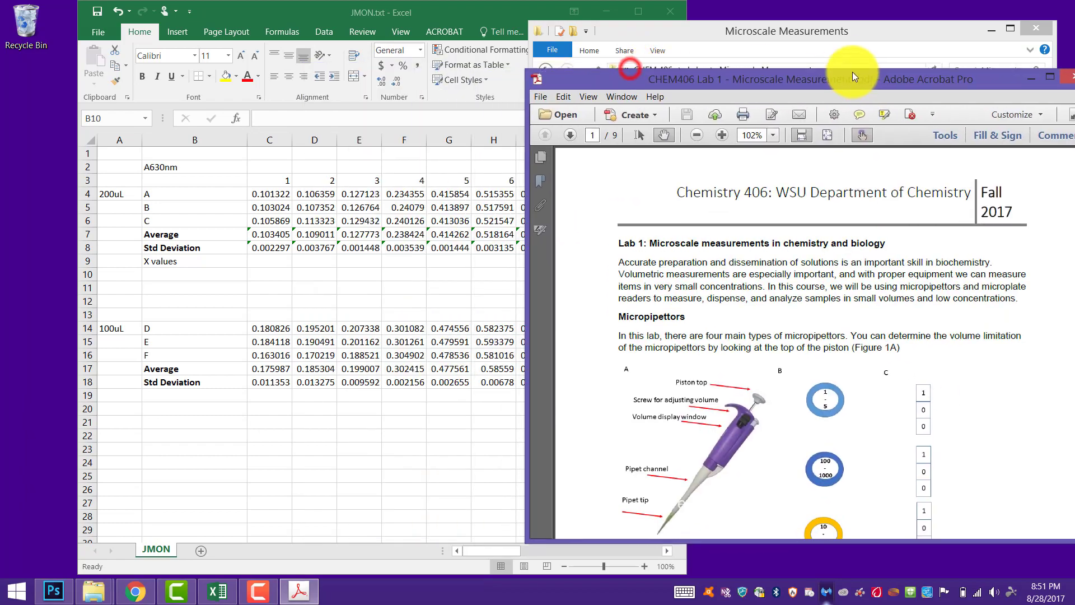
{"action": "scroll", "coordinate": [862, 209], "scroll_direction": "down", "scroll_amount": 8}
{"action": "scroll", "coordinate": [861, 294], "scroll_direction": "down", "scroll_amount": 15}
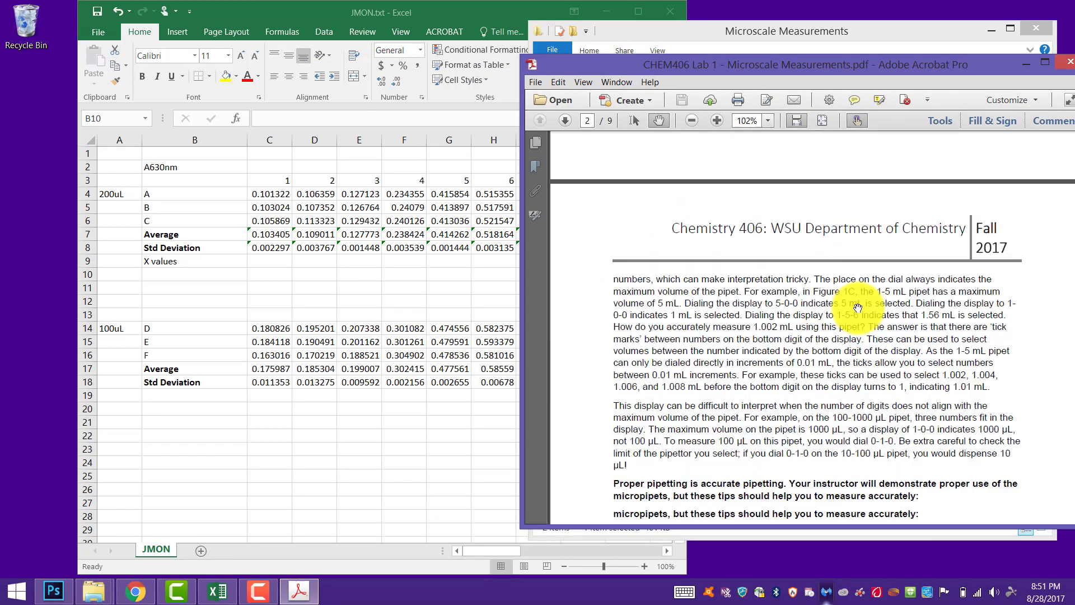
{"action": "scroll", "coordinate": [863, 317], "scroll_direction": "down", "scroll_amount": 15}
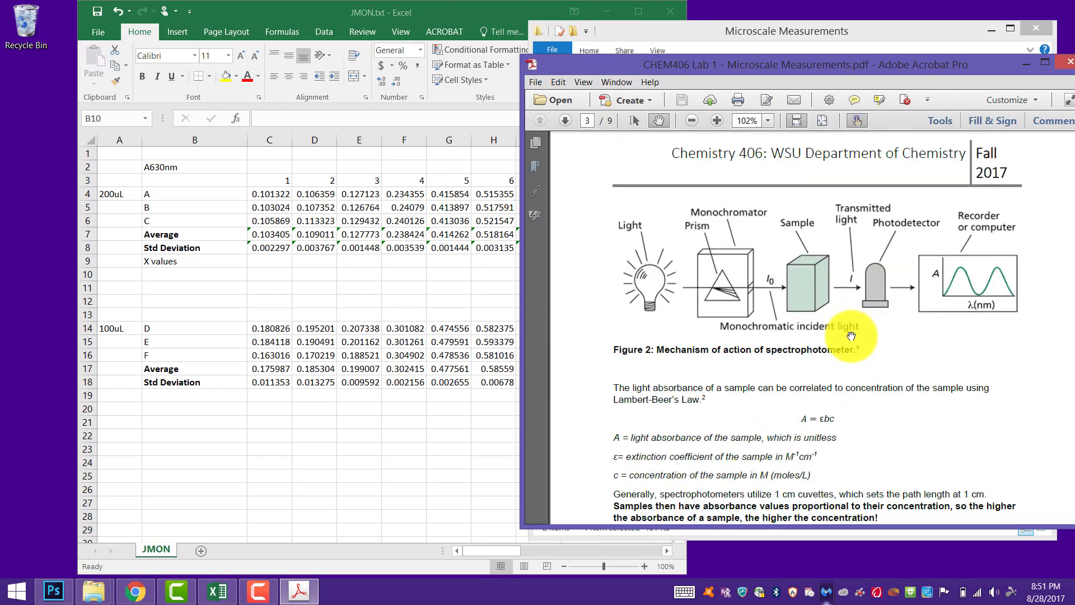
{"action": "scroll", "coordinate": [846, 348], "scroll_direction": "down", "scroll_amount": 15}
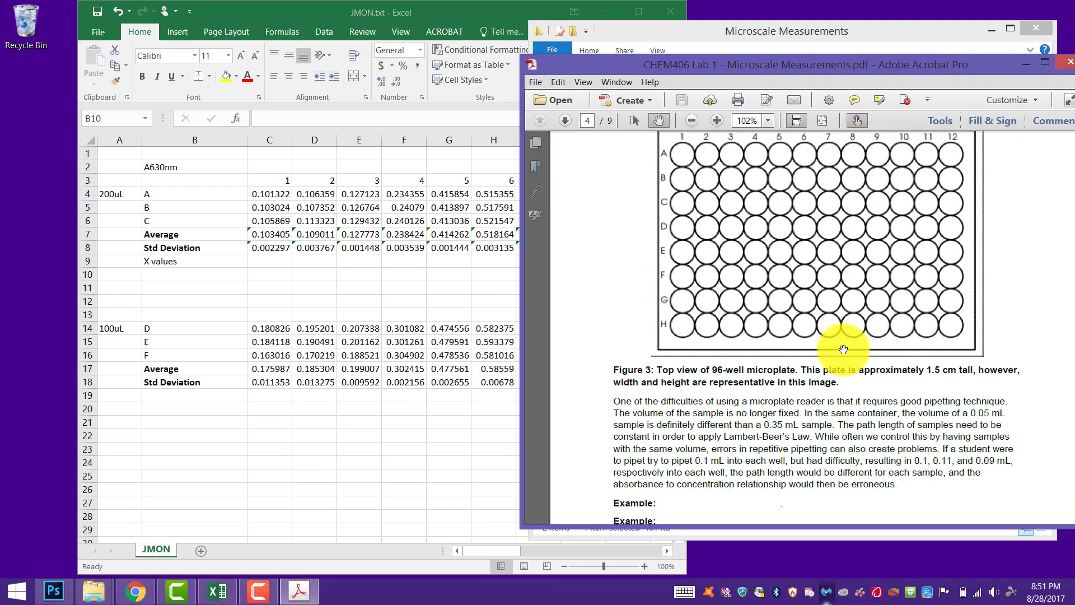
{"action": "scroll", "coordinate": [842, 349], "scroll_direction": "down", "scroll_amount": 5}
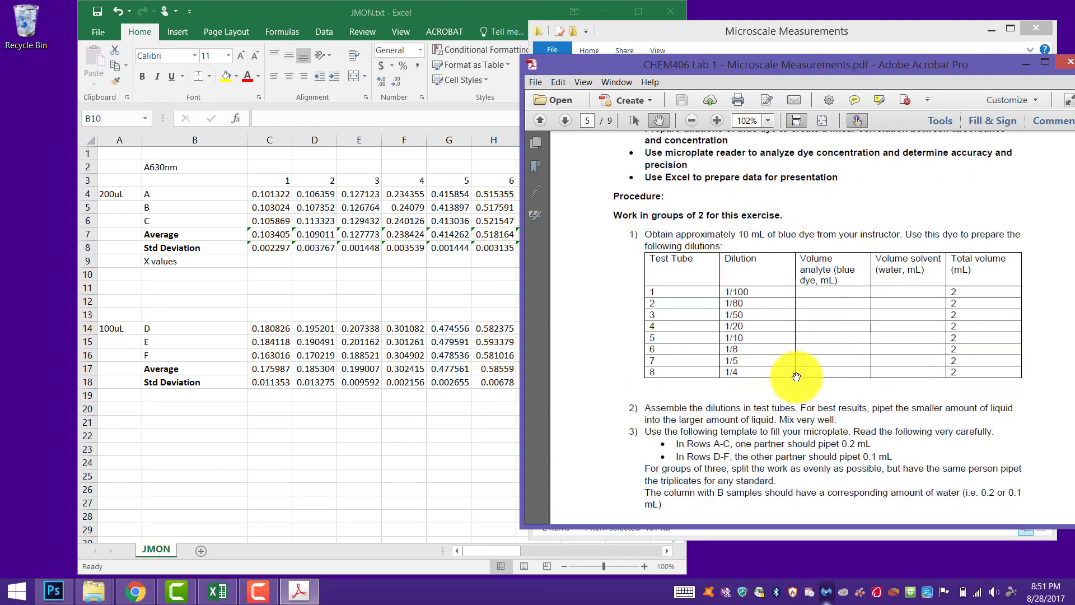
{"action": "left_click", "coordinate": [163, 261]}
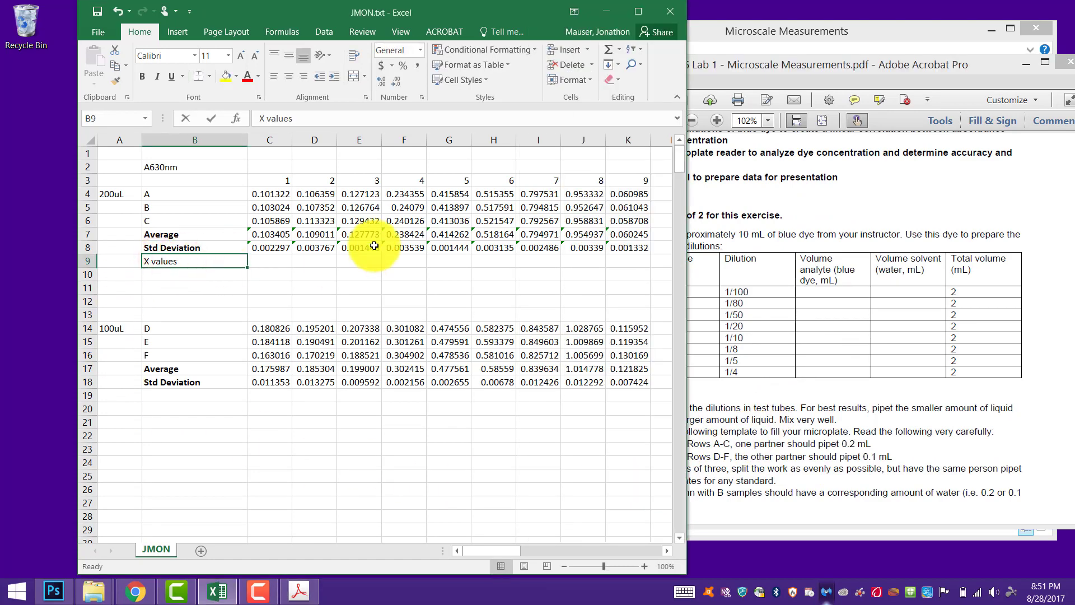
Relabel cell B9 as Concentrations and move the Excel window aside so the full dilution table in the PDF is visible.
{"action": "type", "text": "Concentrations"}
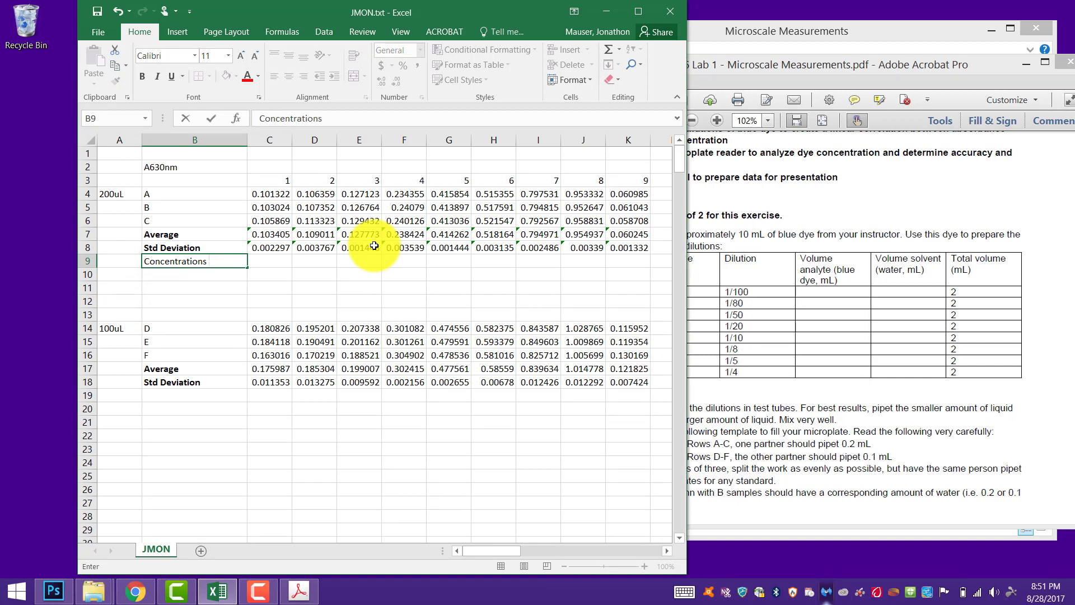
{"action": "key", "text": "Return"}
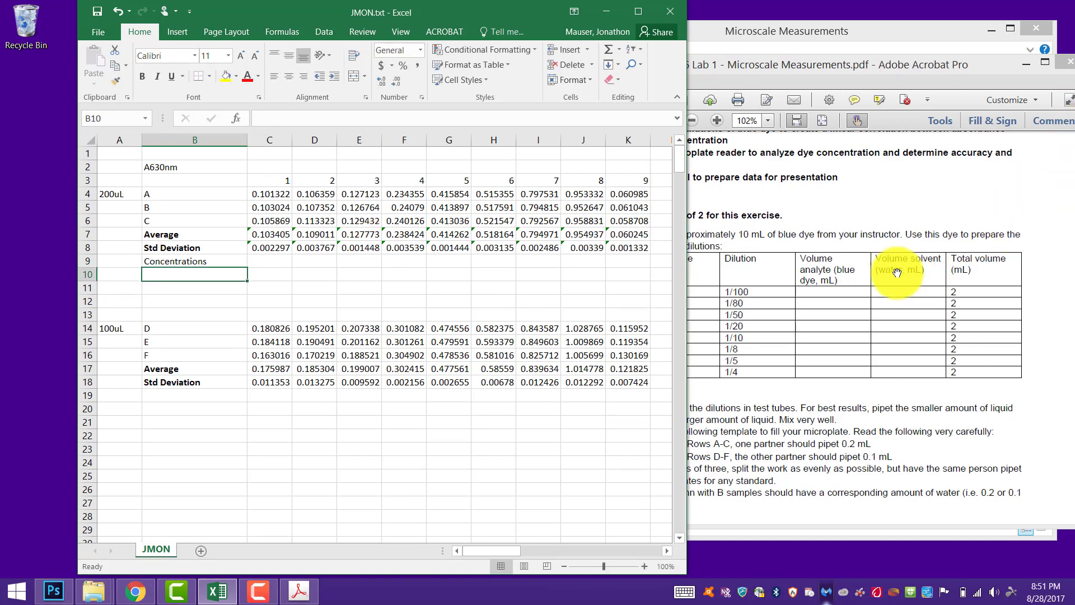
{"action": "left_click_drag", "start_coordinate": [489, 9], "coordinate": [418, 5]}
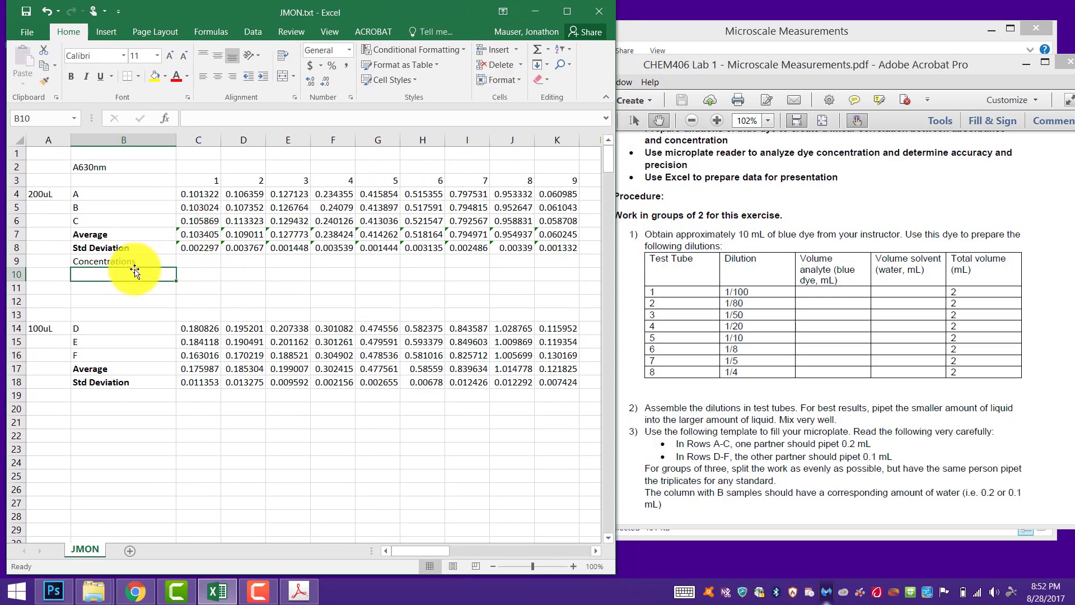
Label C2 as stock with the value 0.2 in D2, and calculate the 1/100 dilution's concentration in C9.
{"action": "left_click", "coordinate": [207, 164]}
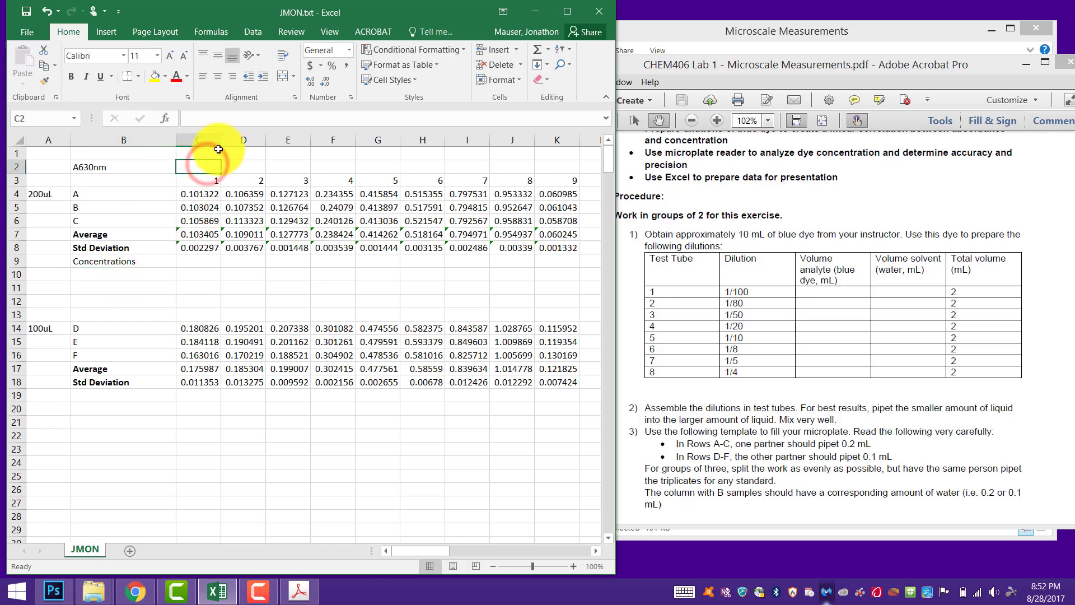
{"action": "type", "text": "stock"}
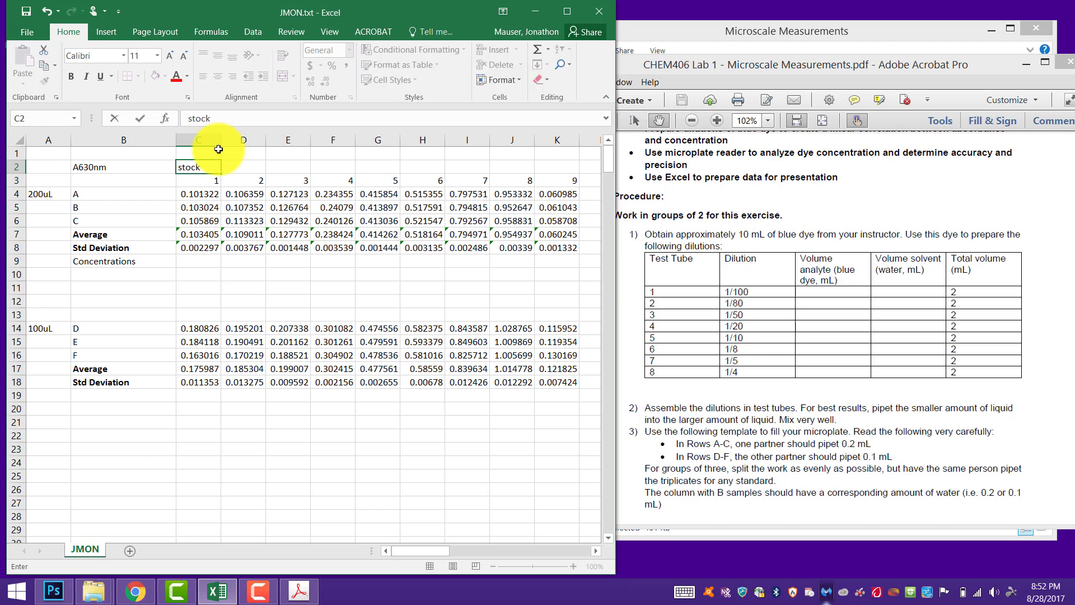
{"action": "key", "text": "Tab"}
{"action": "type", "text": "0"}
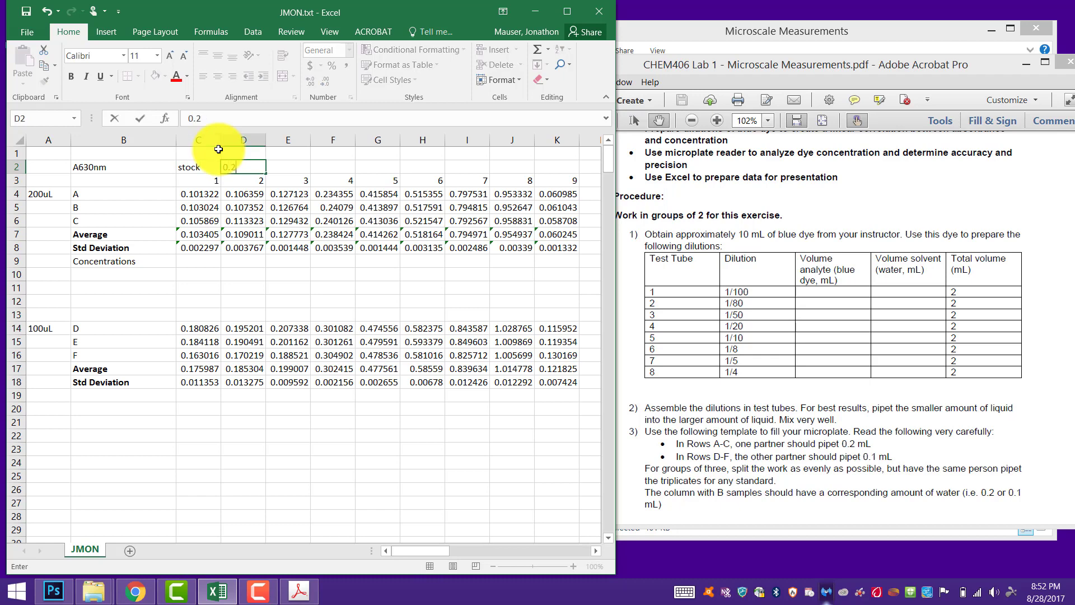
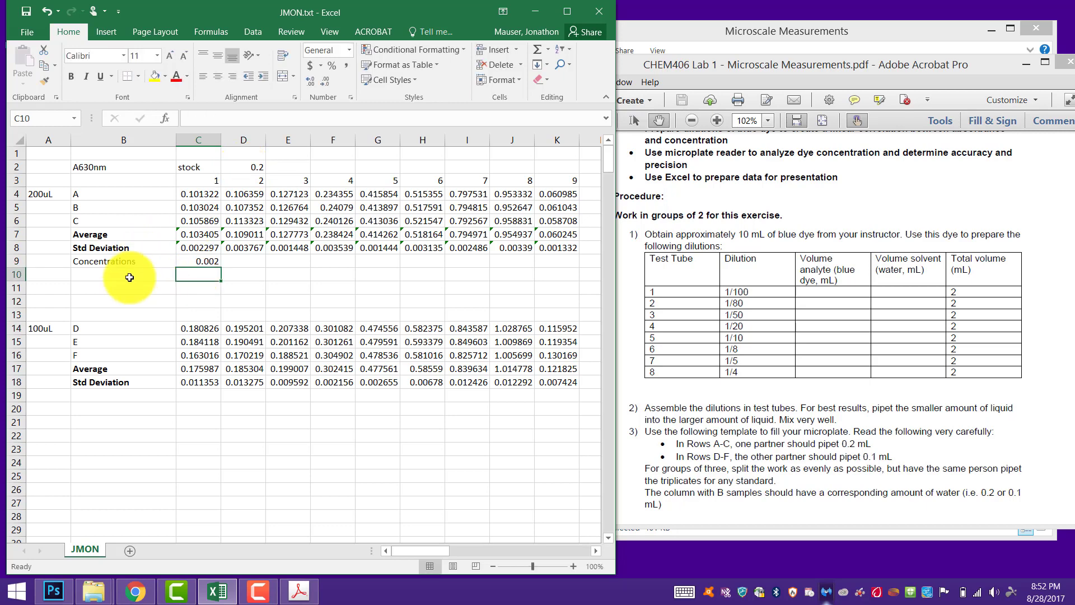
Make the Concentrations label in B9 bold.
{"action": "left_click", "coordinate": [106, 265]}
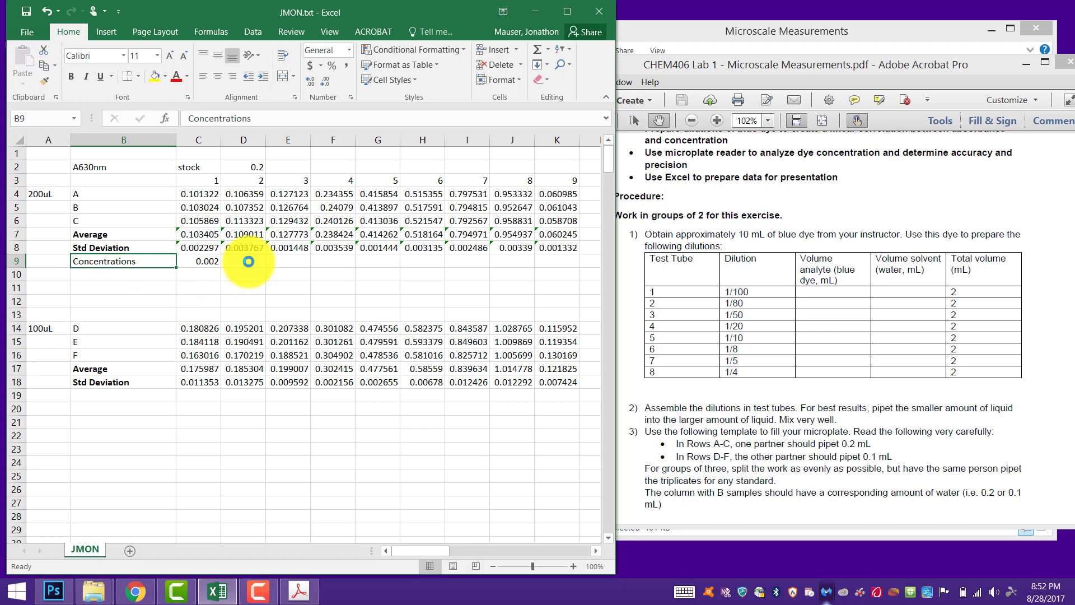
{"action": "key", "text": "ctrl+b"}
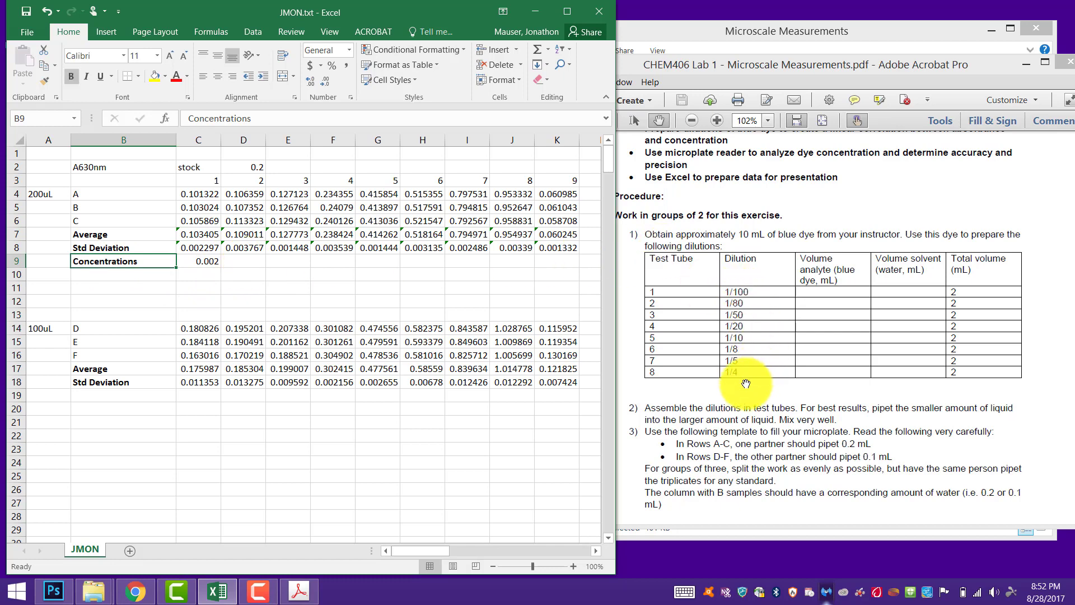
Calculate the 1/80, 1/50 and 1/20 dilution concentrations in D9:F9 by dividing the stock value in D2 by 80, 50 and 20.
{"action": "left_click", "coordinate": [242, 267]}
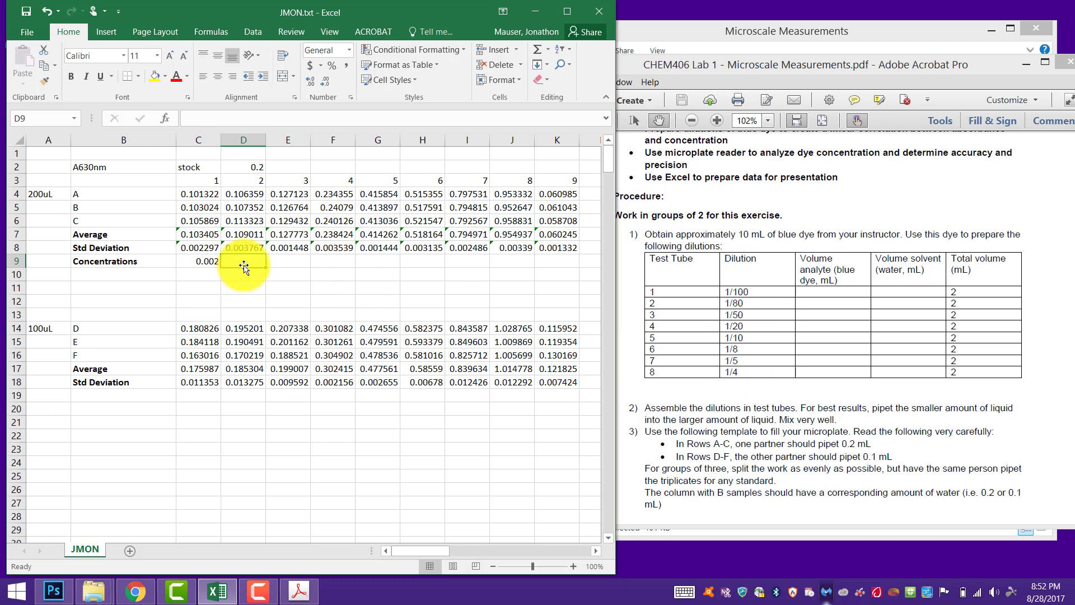
{"action": "type", "text": "="}
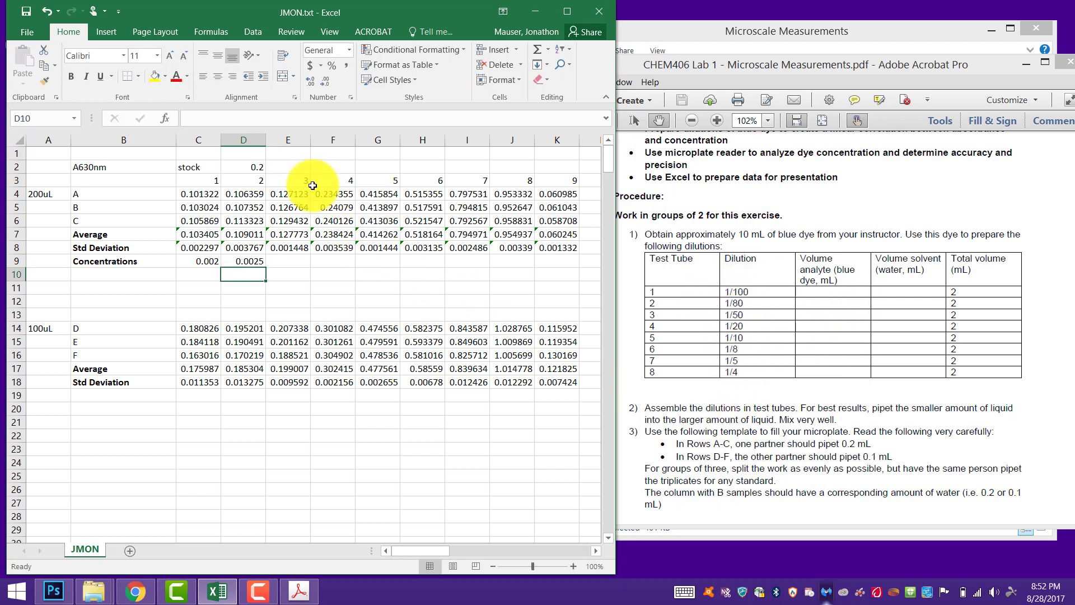
{"action": "left_click", "coordinate": [298, 262]}
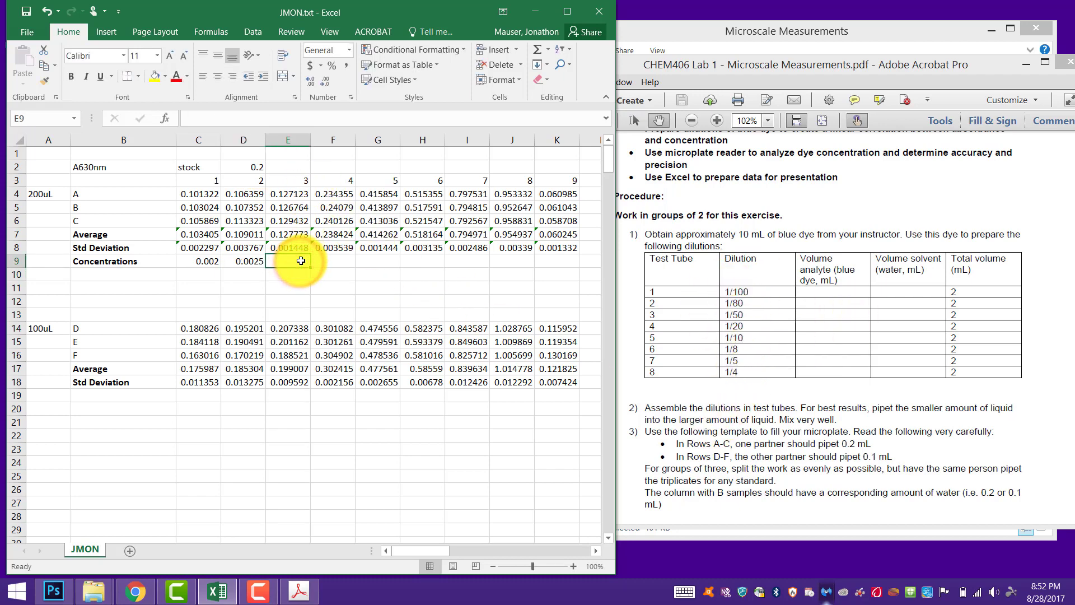
{"action": "type", "text": "="}
{"action": "left_click", "coordinate": [252, 167]}
{"action": "type", "text": "/5"}
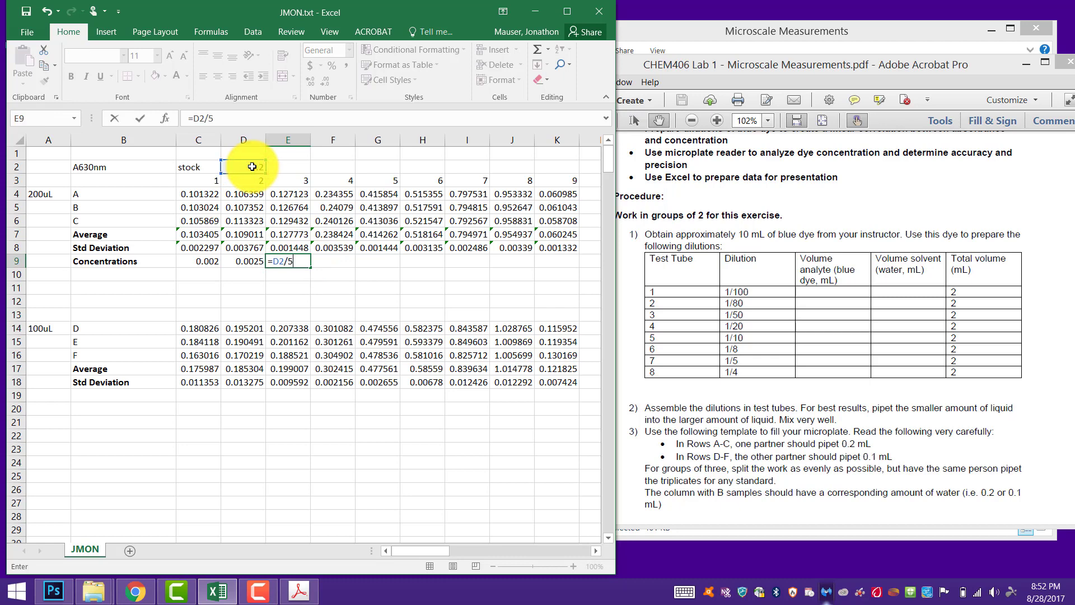
{"action": "type", "text": "0"}
{"action": "key", "text": "Page_Down"}
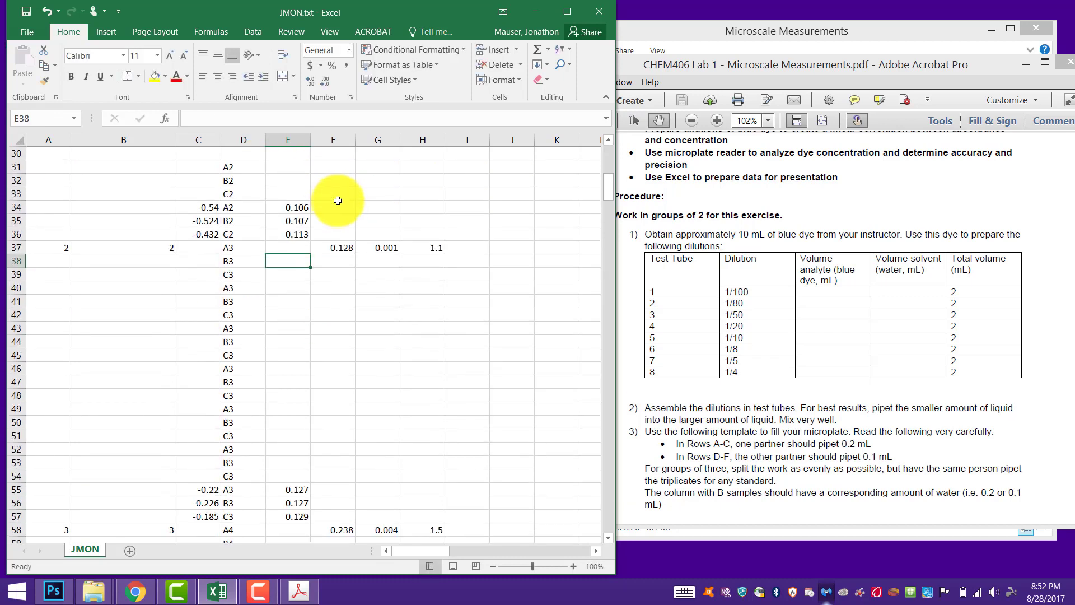
{"action": "key", "text": "Page_Up"}
{"action": "left_click", "coordinate": [333, 264]}
{"action": "type", "text": "=D2/20"}
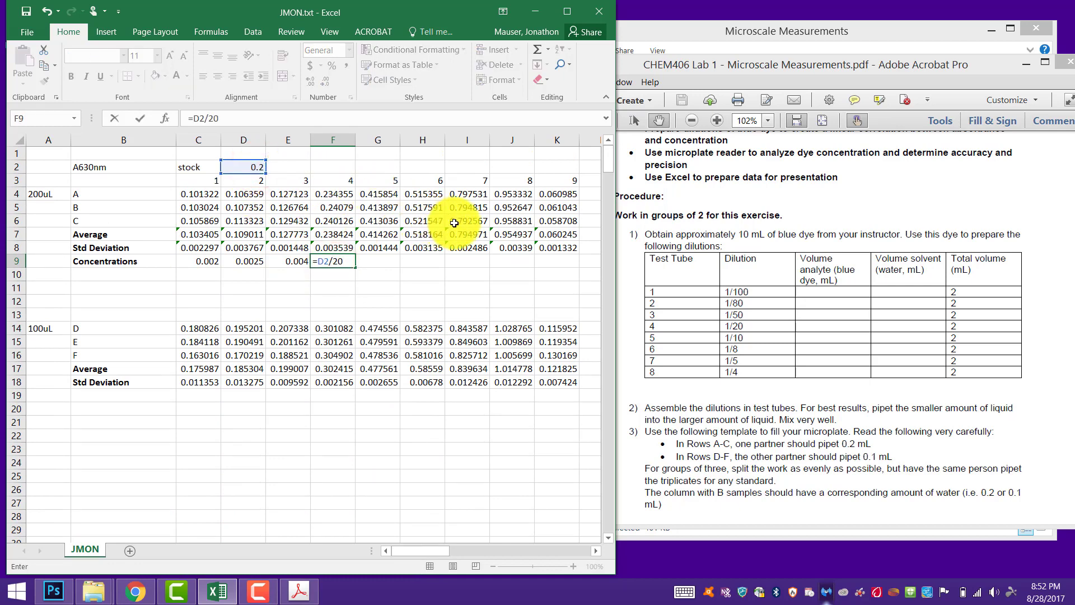
Calculate the 1/10 and 1/8 dilution concentrations with =D2/10 in G9 and =D2/8 in H9.
{"action": "left_click", "coordinate": [383, 258]}
{"action": "type", "text": "="}
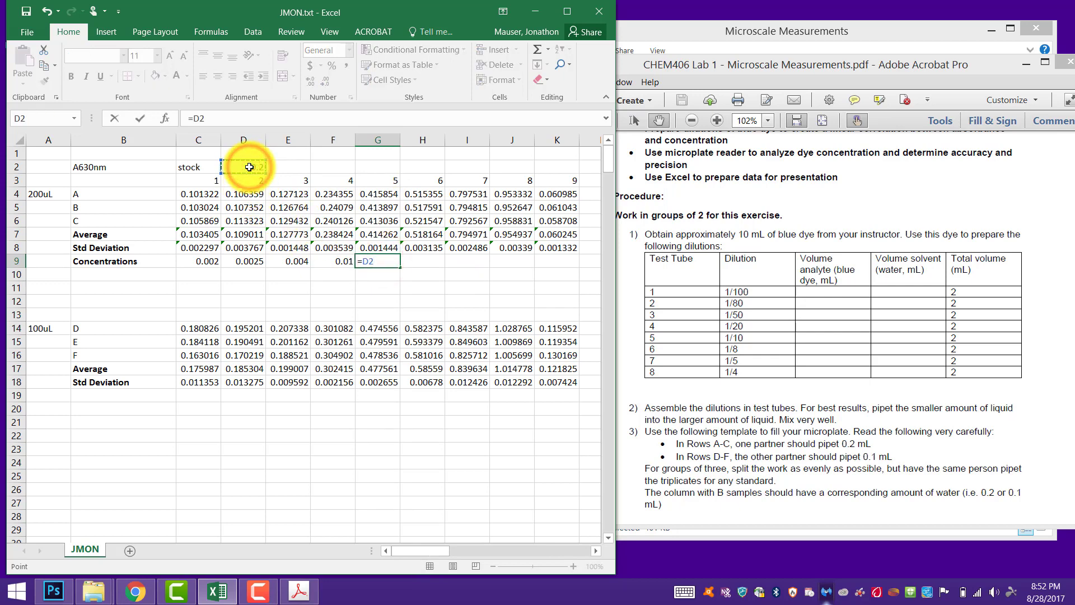
{"action": "type", "text": "0"}
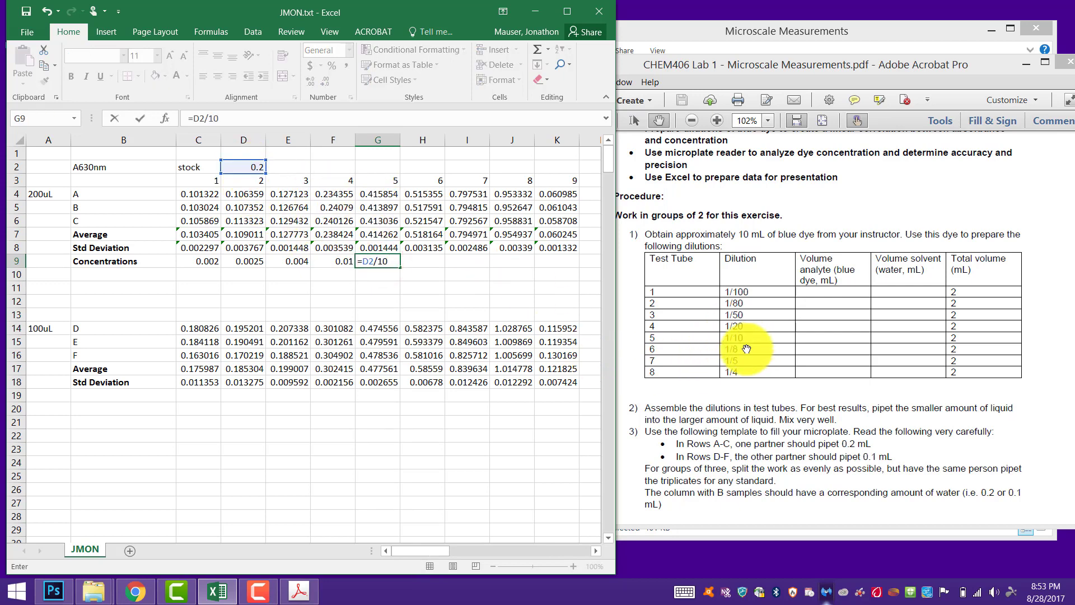
{"action": "key", "text": "Return"}
{"action": "left_click", "coordinate": [430, 260]}
{"action": "type", "text": "="}
{"action": "type", "text": "/8"}
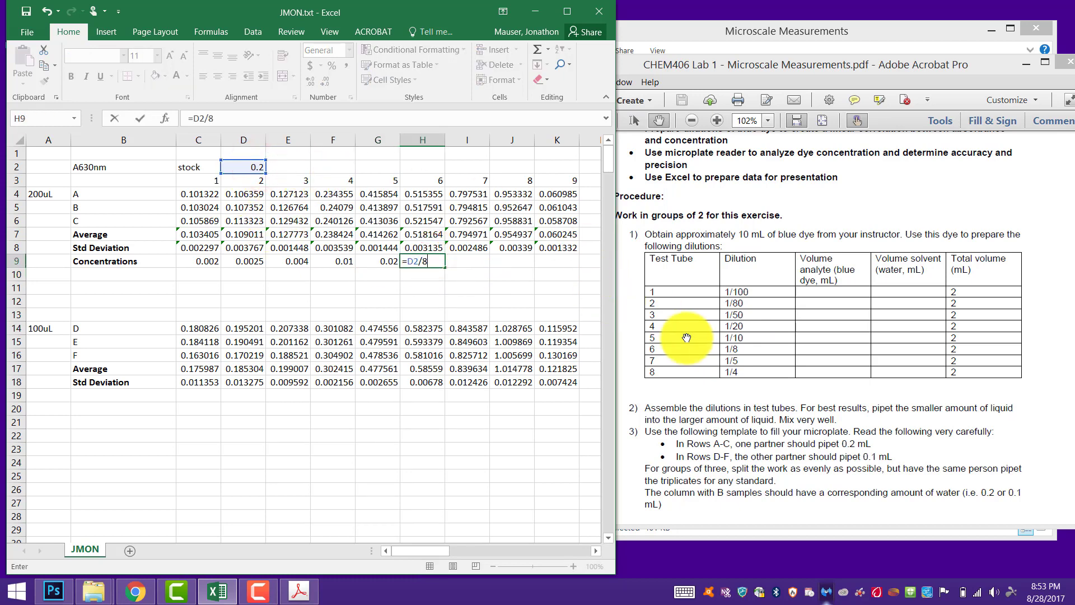
{"action": "key", "text": "Return"}
Calculate the 1/5 and 1/4 dilution concentrations with =D2/5 in I9 and =D2/4 in J9.
{"action": "left_click", "coordinate": [468, 260]}
{"action": "type", "text": "="}
{"action": "left_click", "coordinate": [246, 163]}
{"action": "type", "text": "/"}
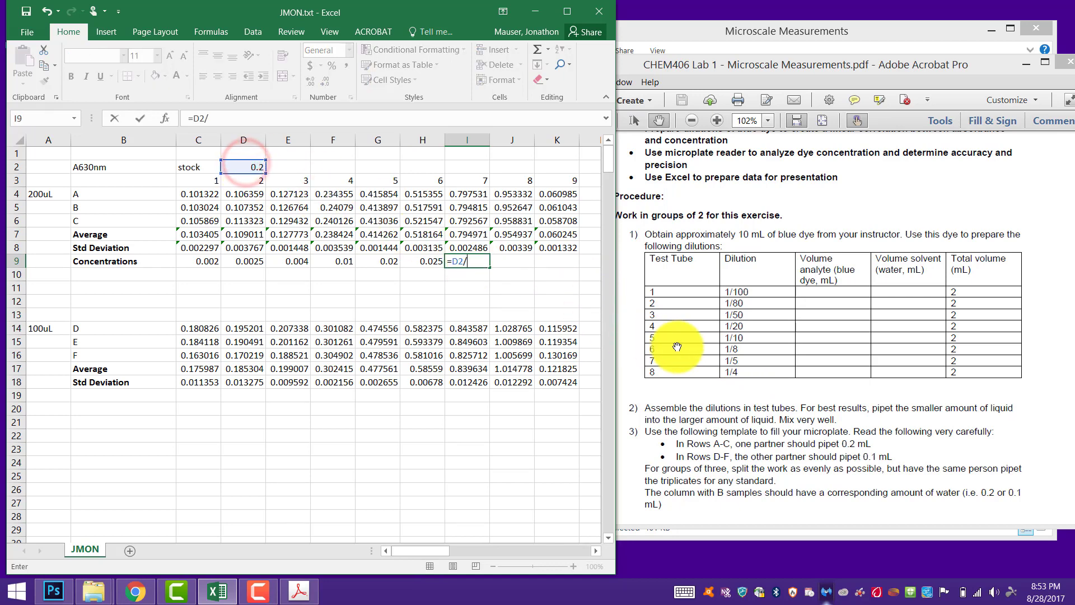
{"action": "type", "text": "5"}
{"action": "key", "text": "Return"}
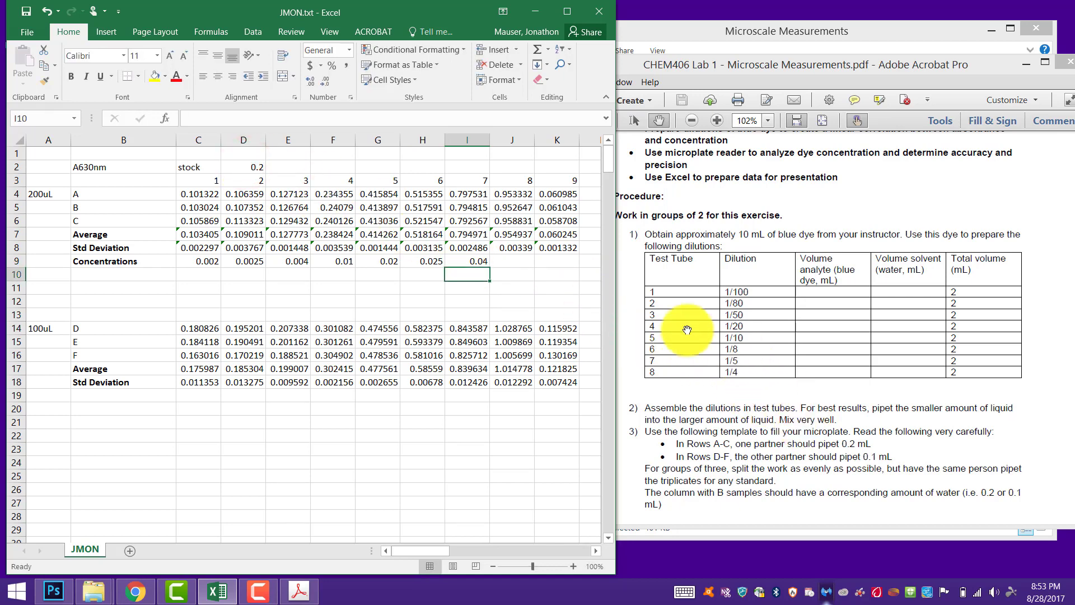
{"action": "left_click", "coordinate": [517, 260]}
{"action": "type", "text": "="}
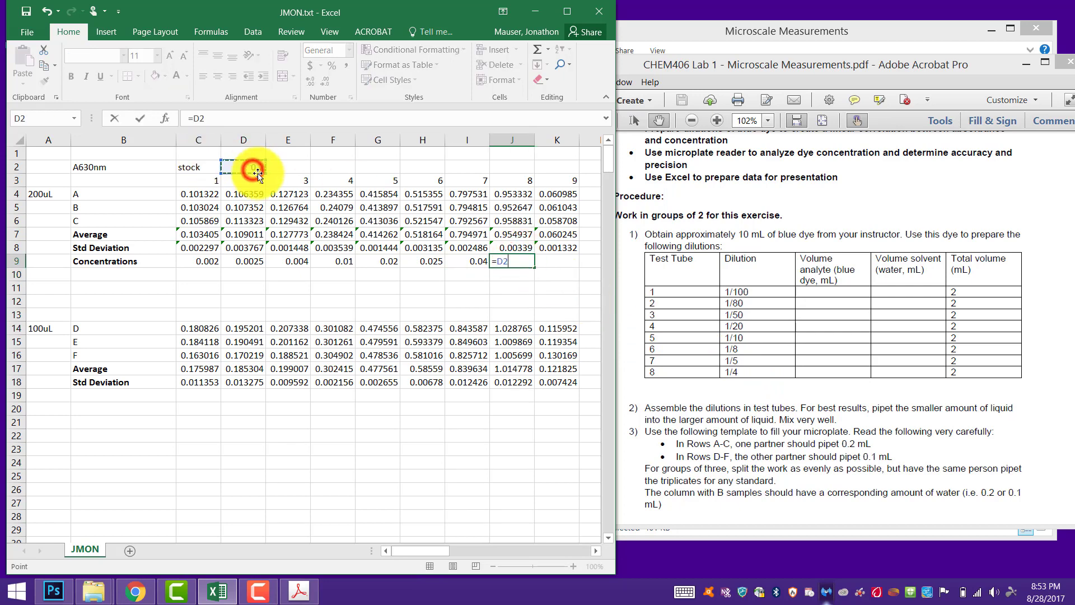
{"action": "type", "text": "/4"}
{"action": "key", "text": "Return"}
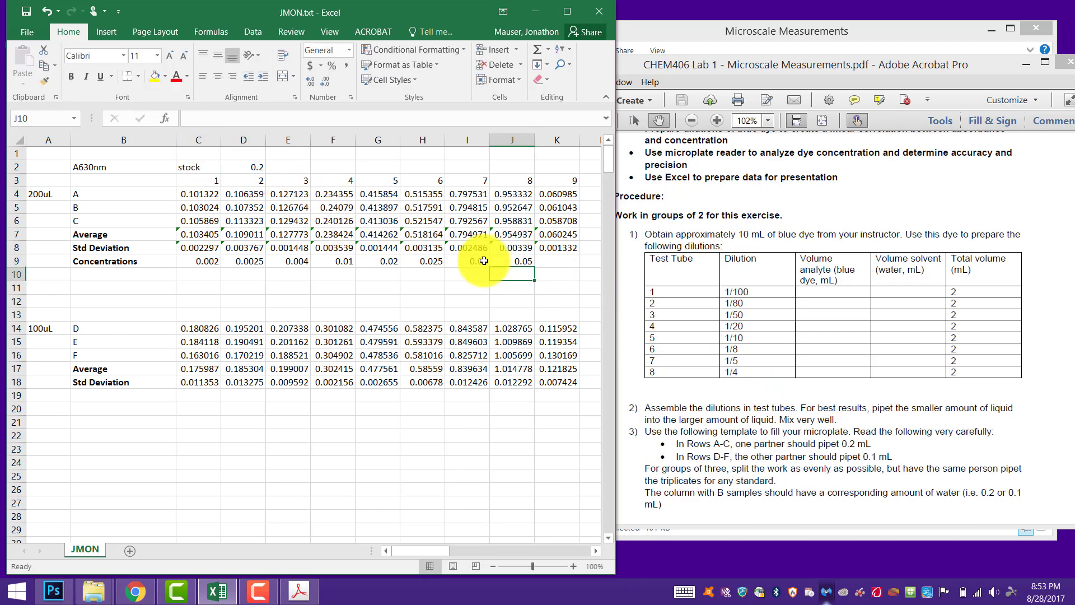
Enter a concentration of 0 in K9 for column 9.
{"action": "left_click", "coordinate": [561, 257]}
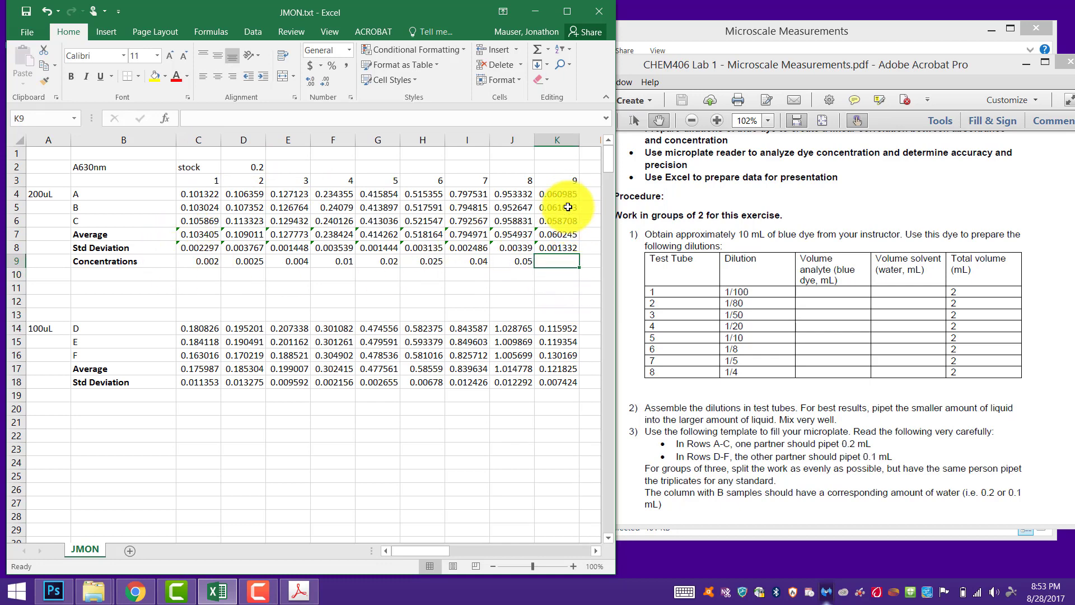
{"action": "type", "text": "0"}
{"action": "key", "text": "Return"}
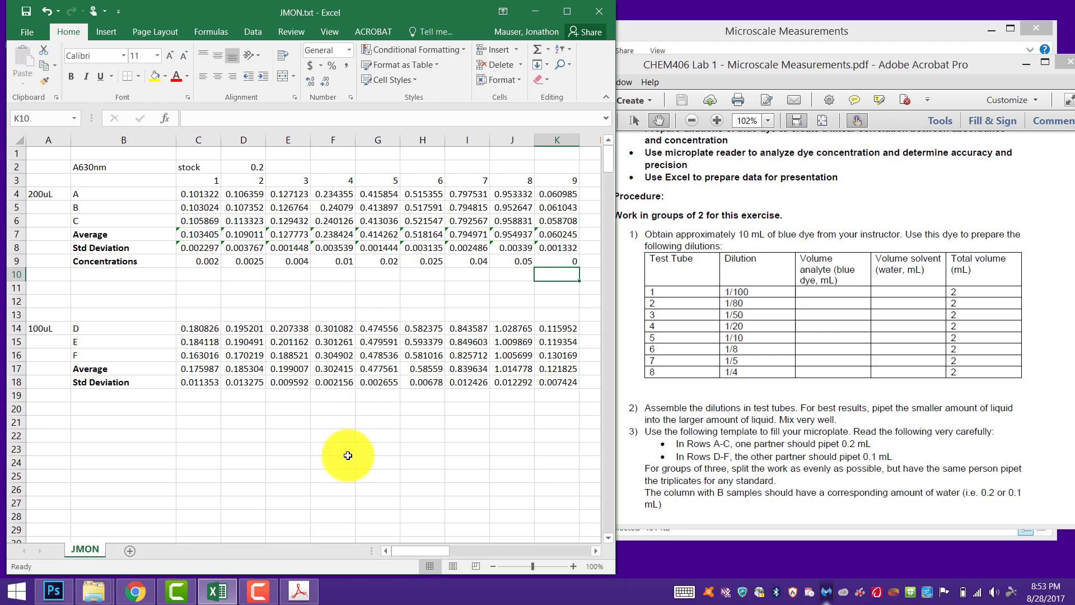
{"action": "left_click", "coordinate": [258, 591]}
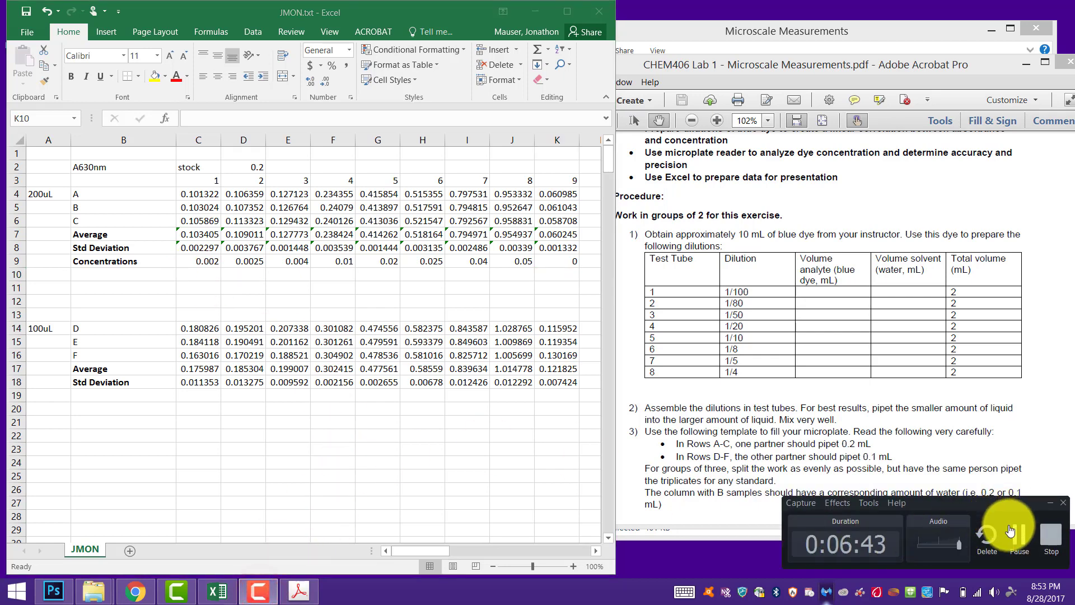
{"action": "left_click", "coordinate": [1011, 530]}
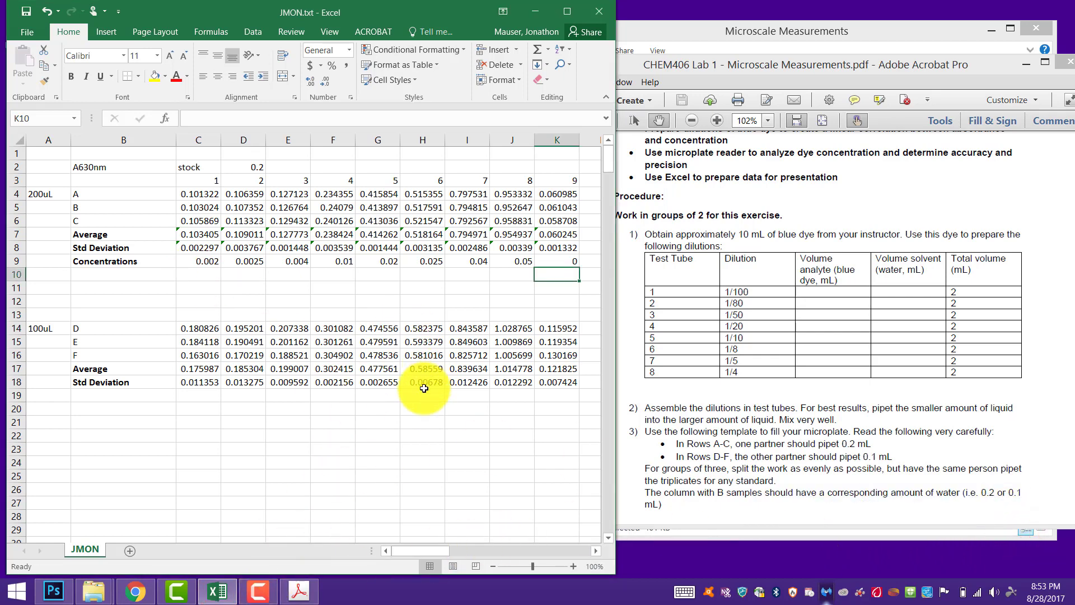
Copy the Concentrations row B9:K9, paste it as values only into row 19 from B19, and make the B19 label bold.
{"action": "left_click", "coordinate": [555, 259]}
{"action": "left_click_drag", "start_coordinate": [555, 259], "coordinate": [149, 262]}
{"action": "key", "text": "ctrl+c"}
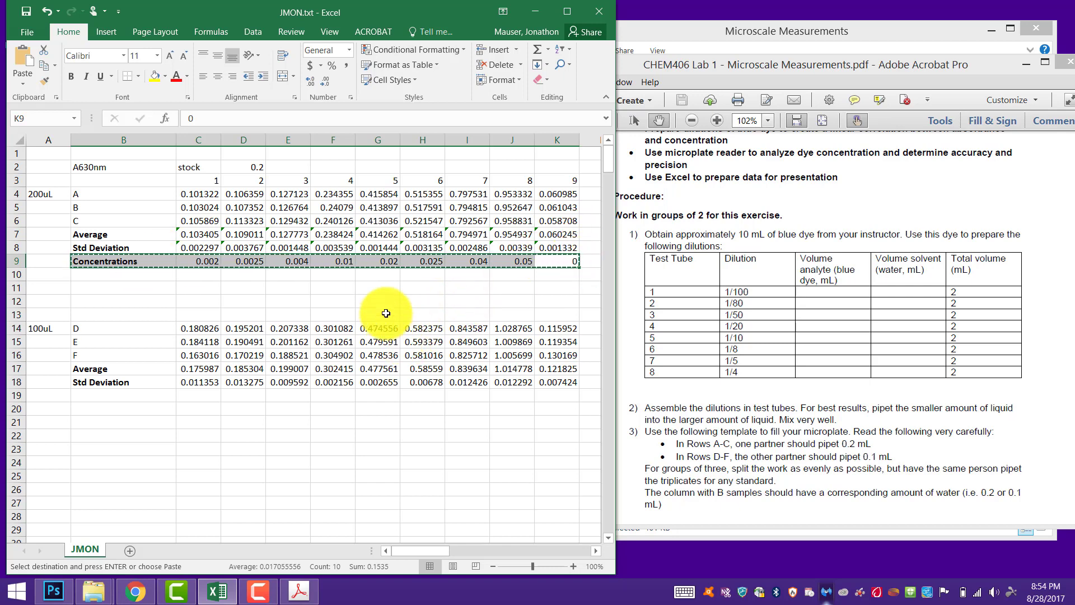
{"action": "left_click", "coordinate": [132, 395]}
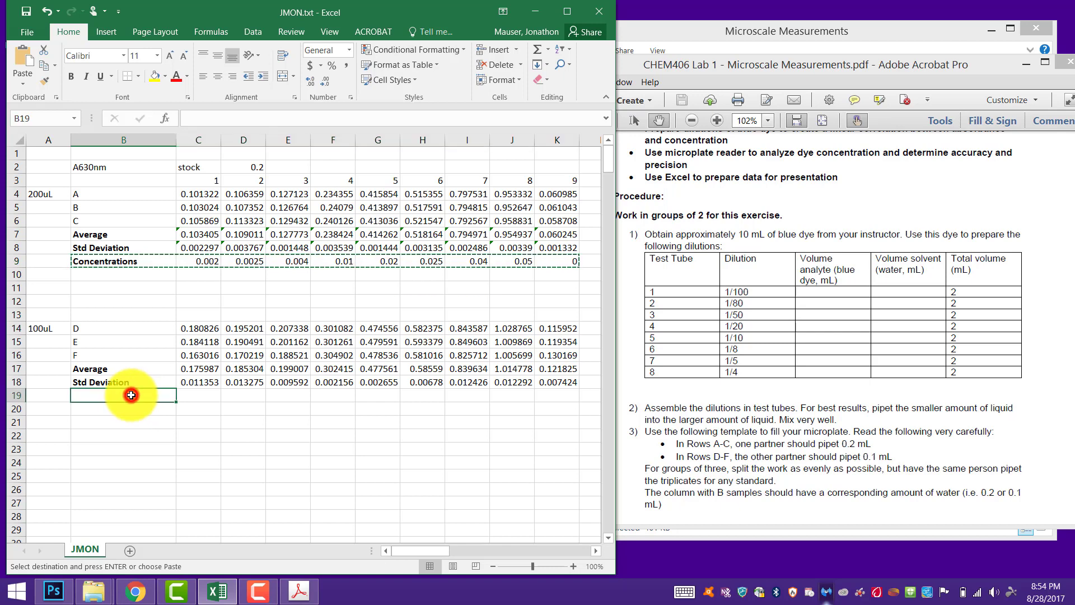
{"action": "right_click", "coordinate": [126, 394]}
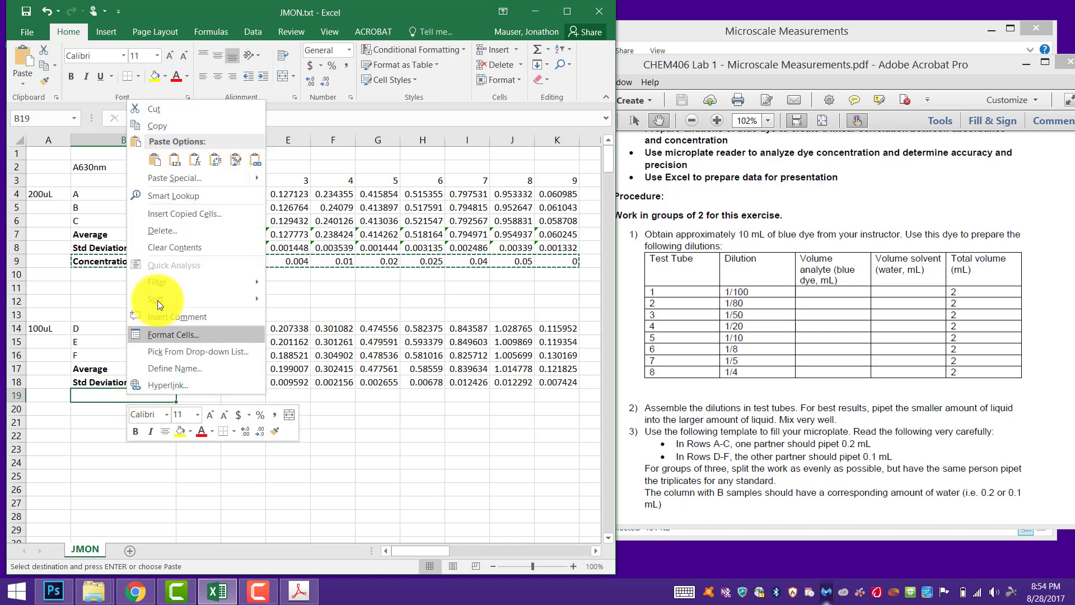
{"action": "mouse_move", "coordinate": [206, 178]}
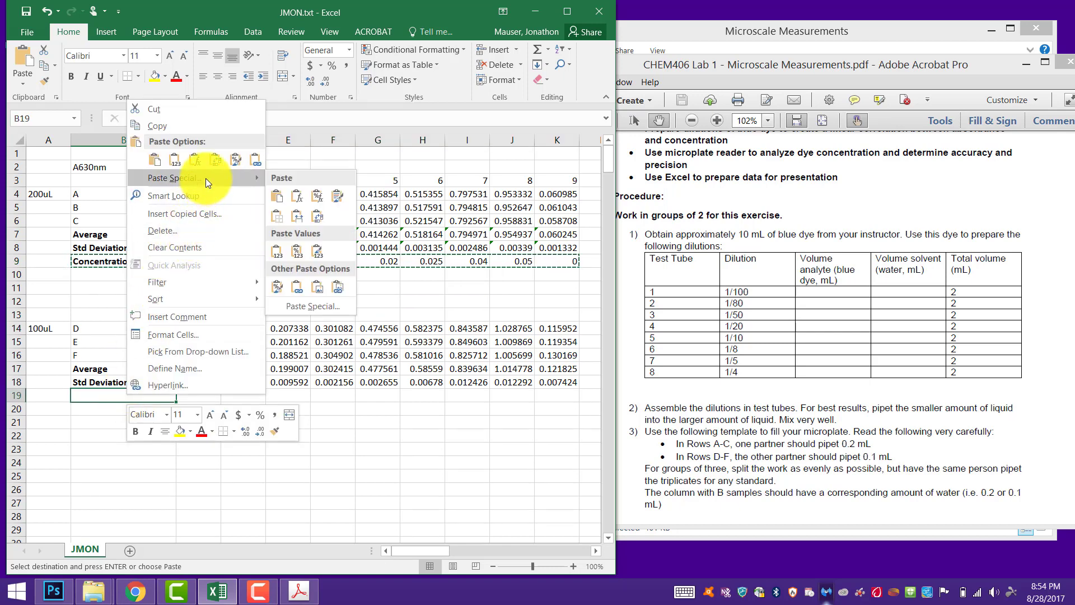
{"action": "left_click", "coordinate": [280, 257]}
{"action": "left_click", "coordinate": [389, 486]}
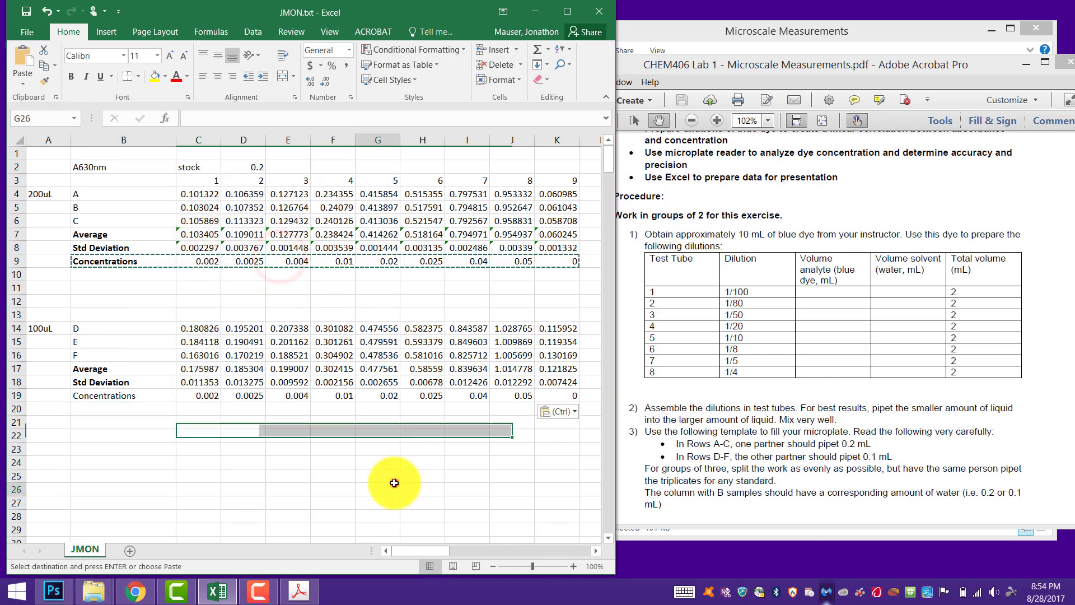
{"action": "left_click", "coordinate": [115, 400]}
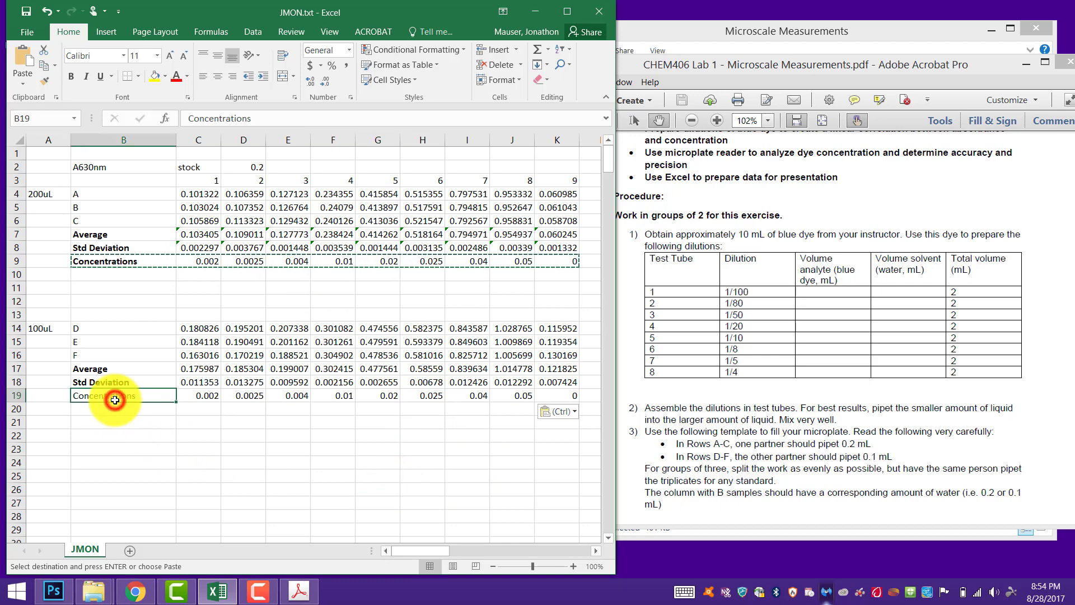
{"action": "key", "text": "ctrl+b"}
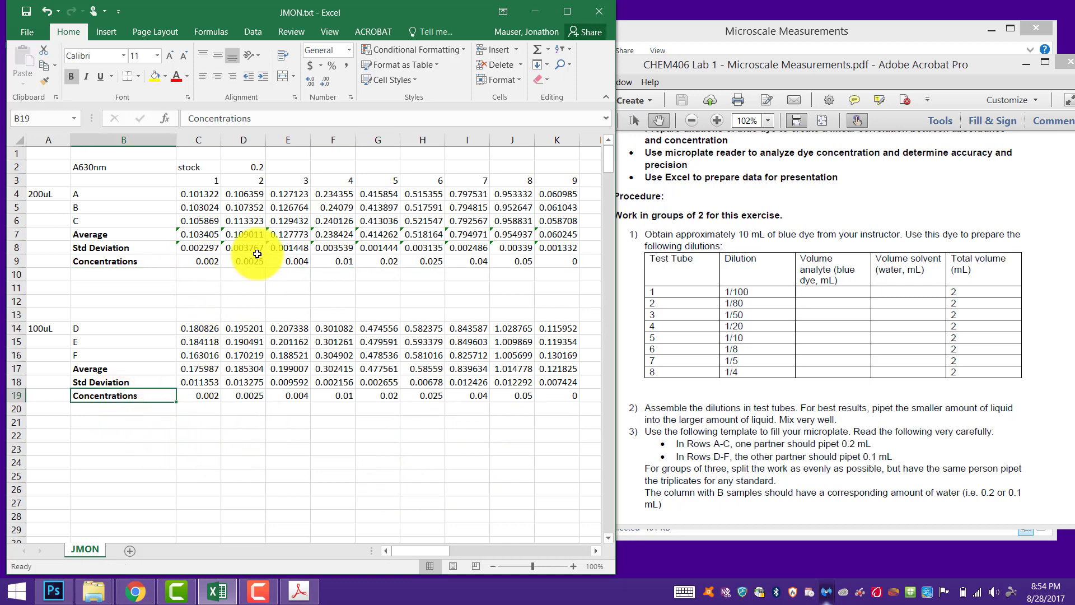
Compare the pasted concentrations in K19 and J19 with the original formula in J9.
{"action": "left_click", "coordinate": [549, 396]}
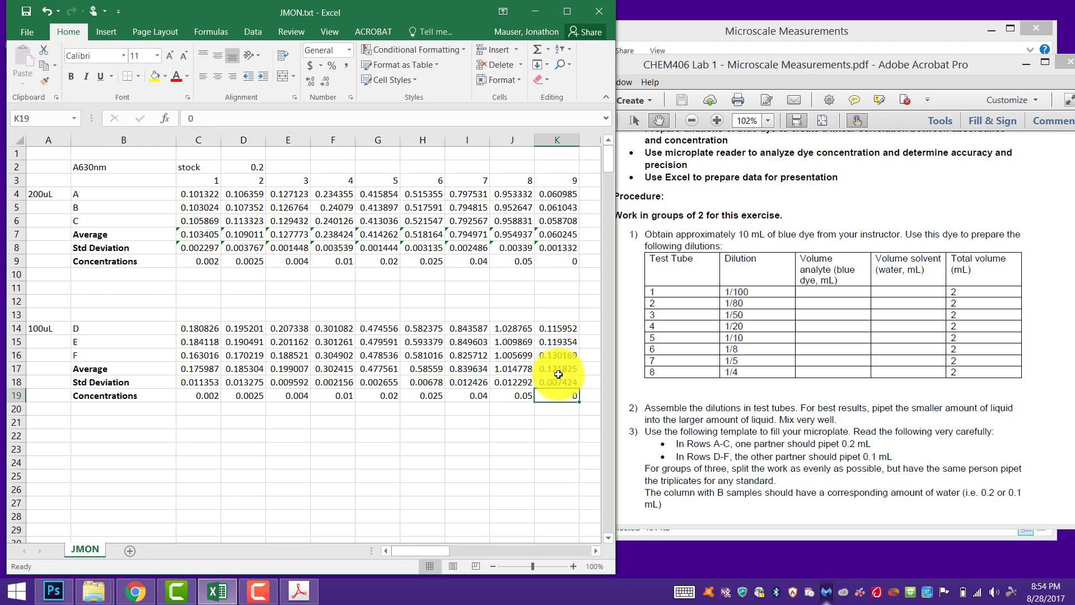
{"action": "left_click", "coordinate": [516, 396]}
{"action": "left_click", "coordinate": [518, 262]}
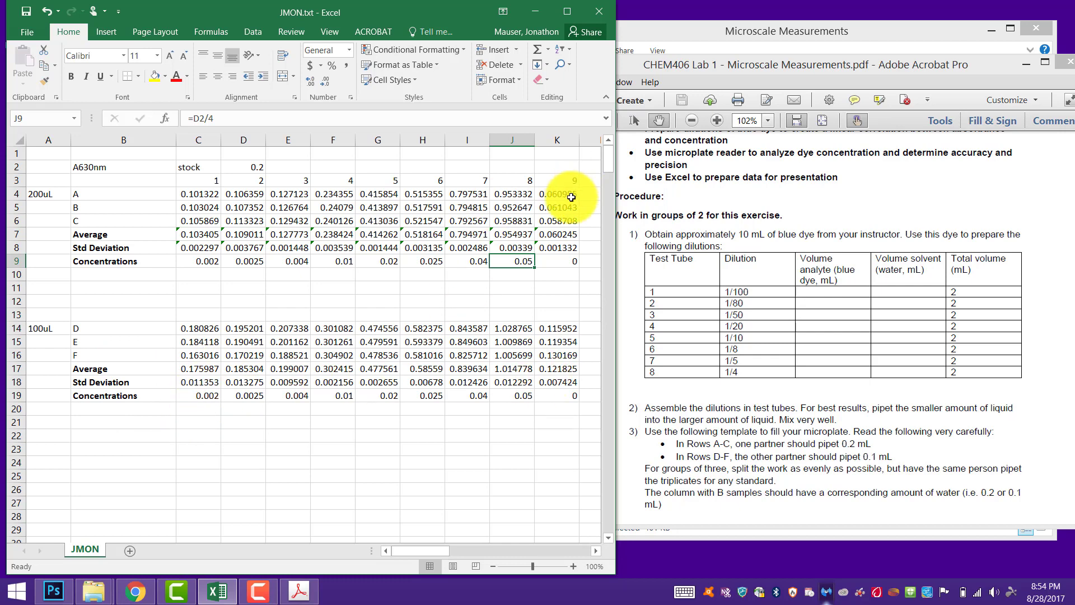
Add a Corrected Abs label in B20 under the 100uL Concentrations row.
{"action": "left_click_drag", "start_coordinate": [565, 179], "coordinate": [576, 396]}
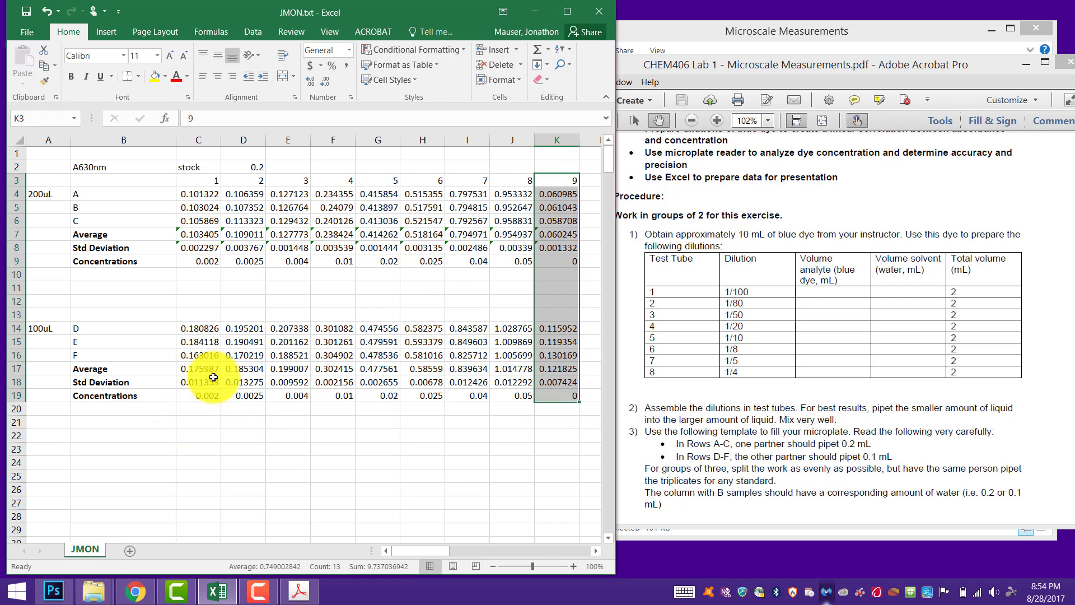
{"action": "left_click", "coordinate": [128, 408]}
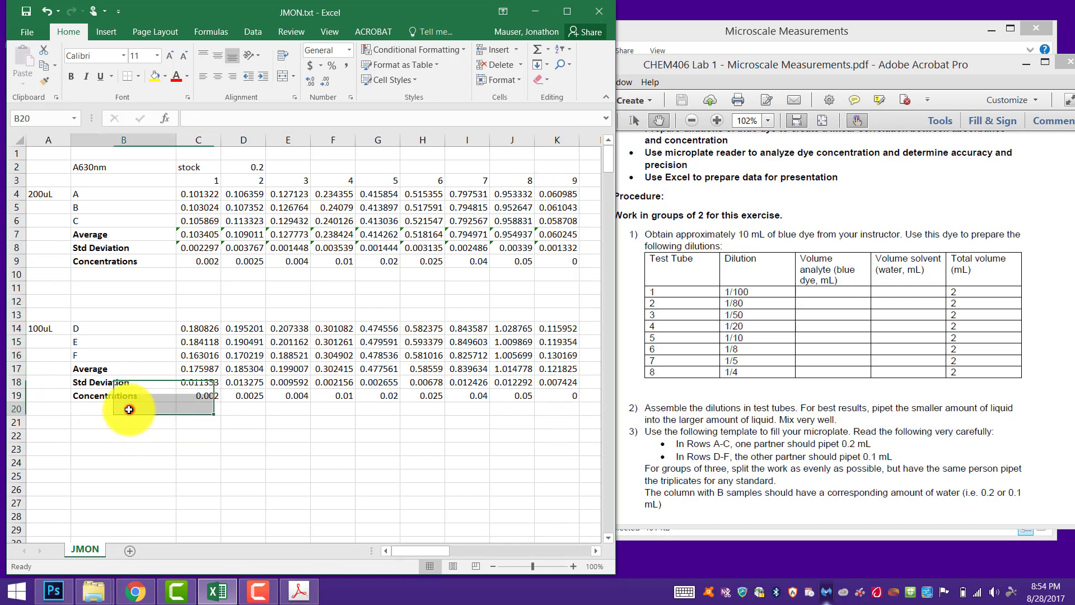
{"action": "type", "text": "Corre"}
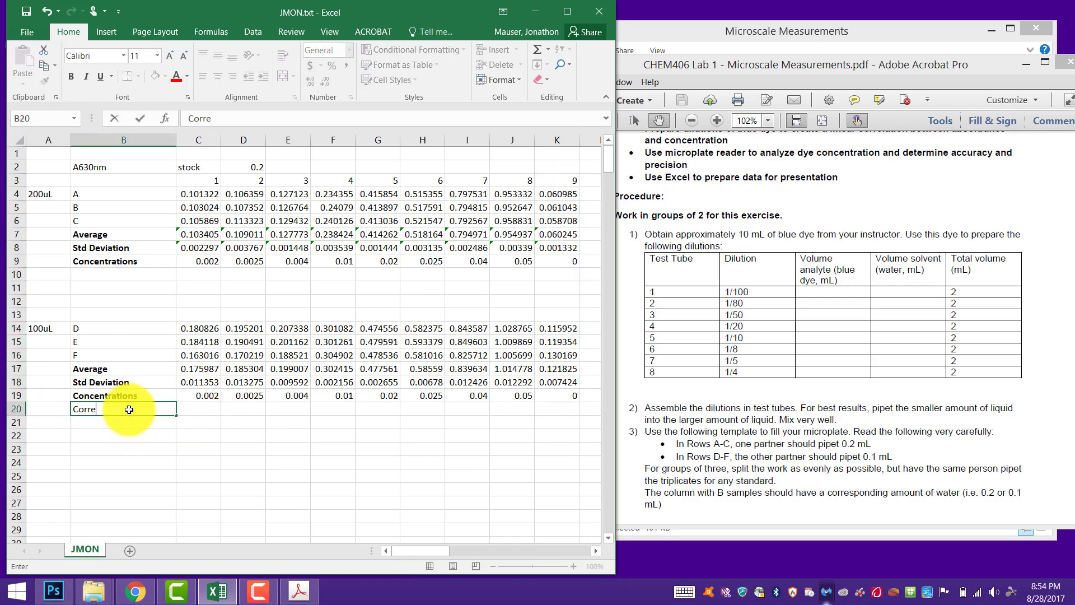
{"action": "type", "text": "cted Abs"}
{"action": "key", "text": "Return"}
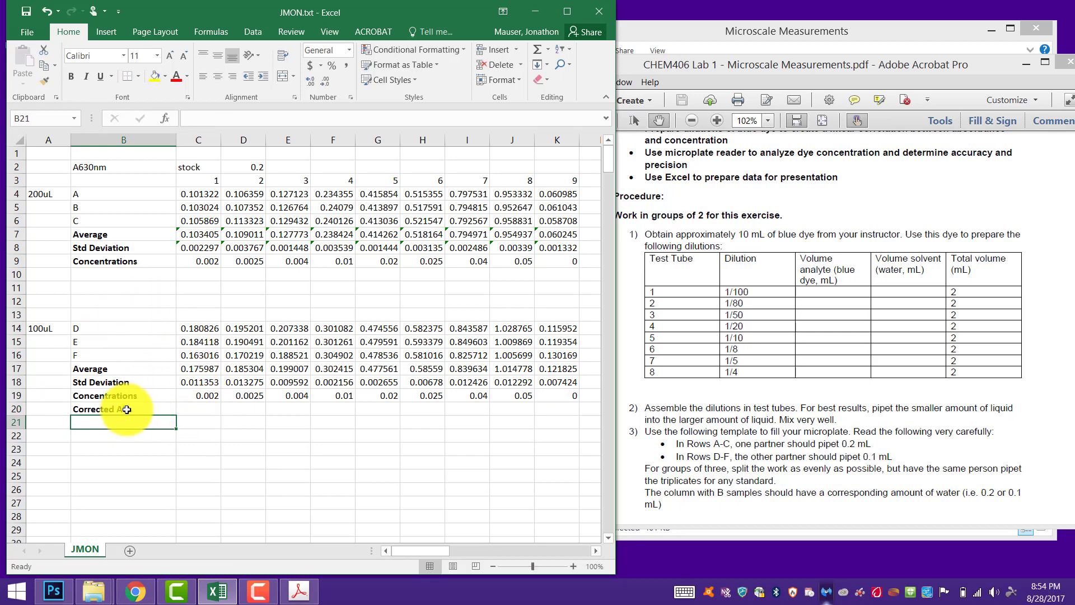
Subtract the column 9 blank average from the first 100uL average in C20 with =C17-K17.
{"action": "left_click", "coordinate": [193, 408]}
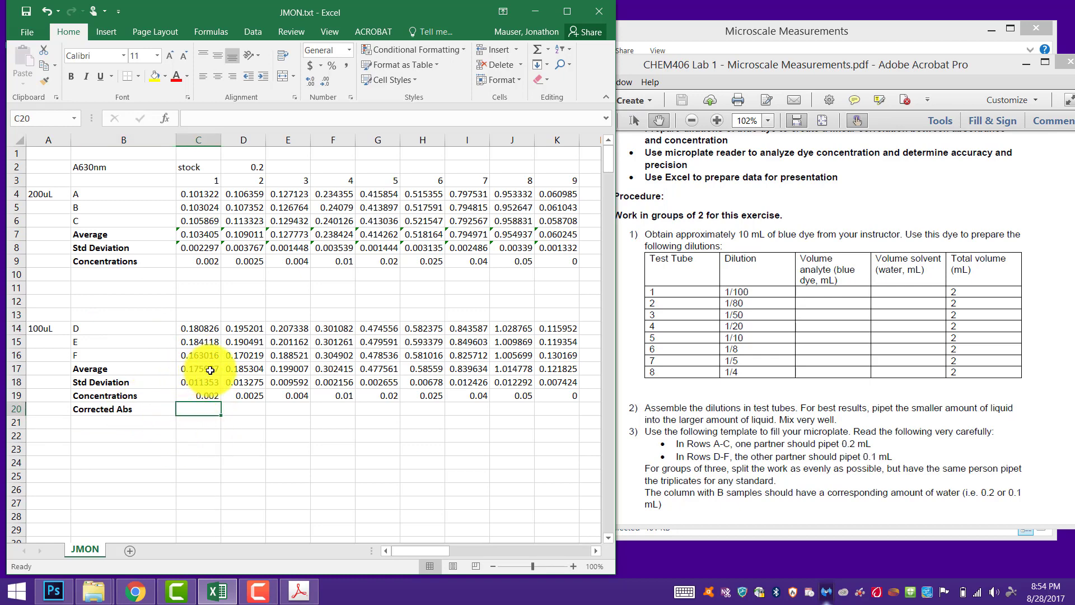
{"action": "left_click", "coordinate": [566, 372]}
{"action": "left_click", "coordinate": [192, 369]}
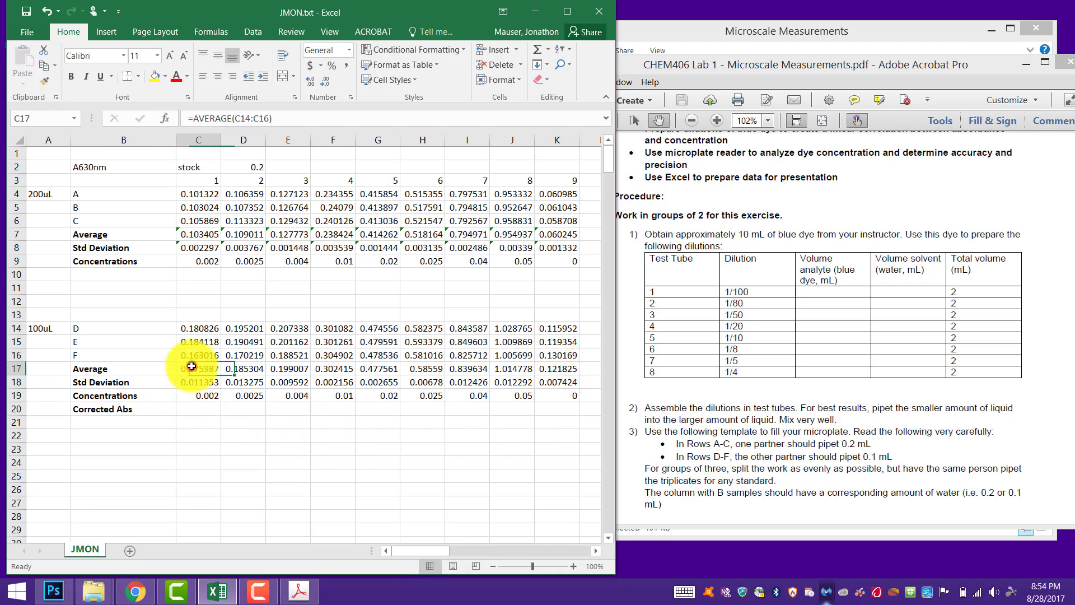
{"action": "left_click", "coordinate": [200, 409]}
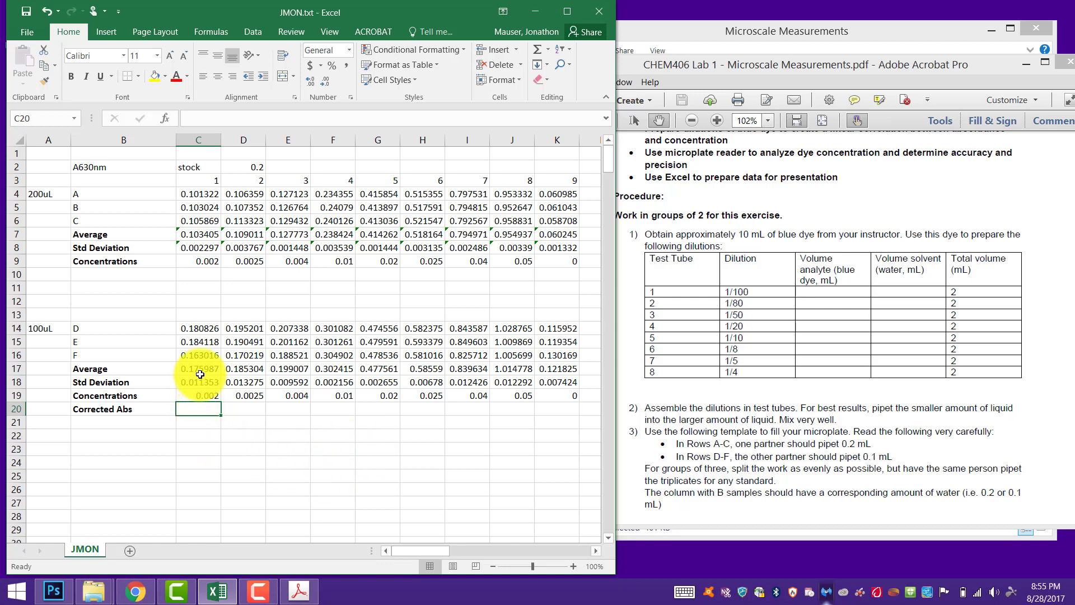
{"action": "type", "text": "=C17"}
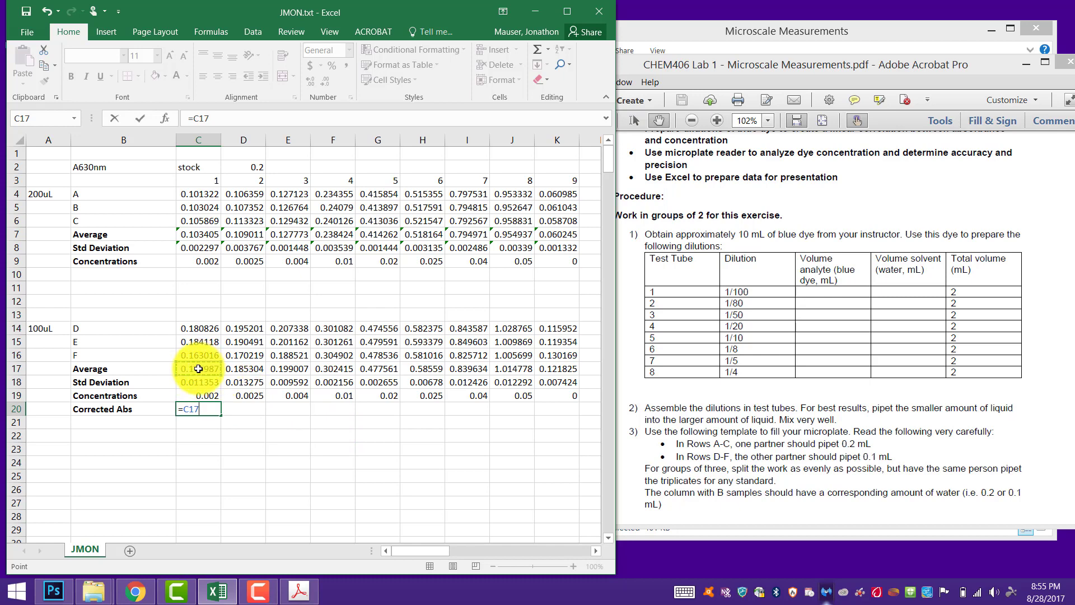
{"action": "type", "text": "-"}
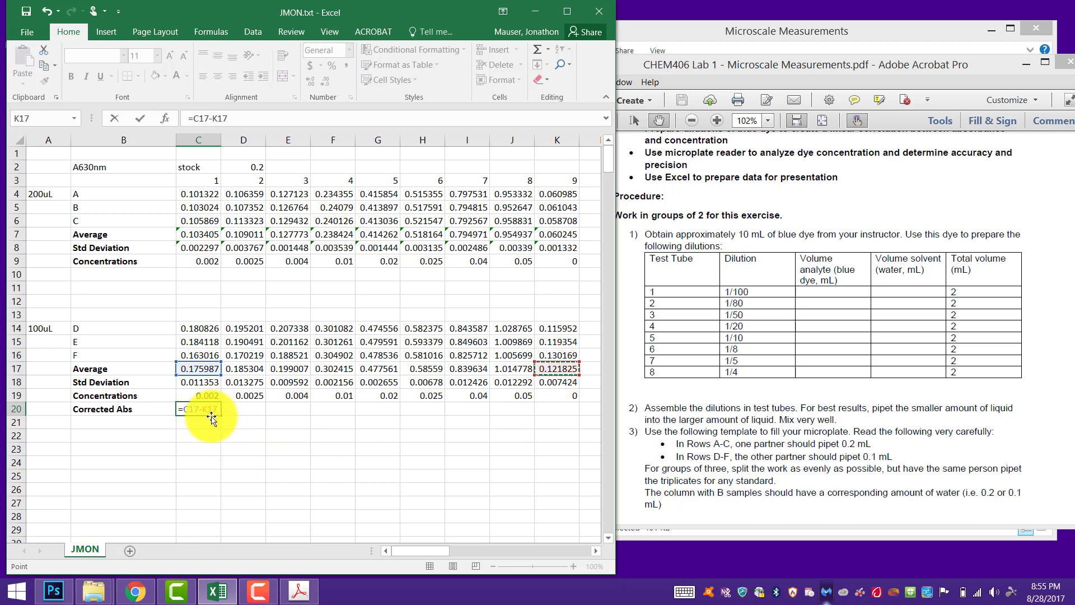
{"action": "key", "text": "Return"}
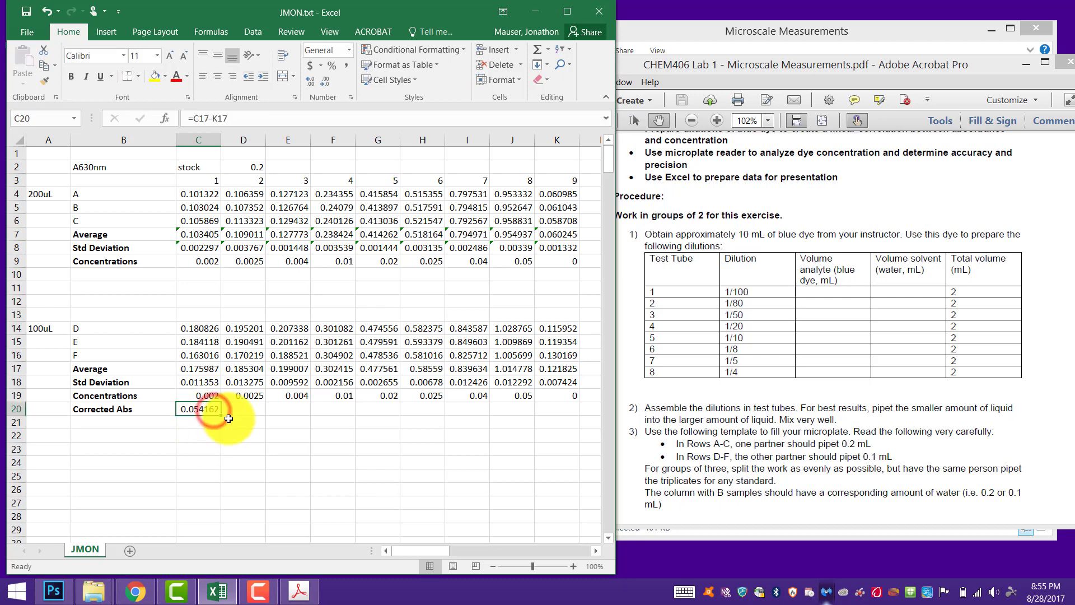
Try filling the C20 formula into D20, and check which cells the copied formula references beyond column K.
{"action": "left_click_drag", "start_coordinate": [220, 417], "coordinate": [270, 414]}
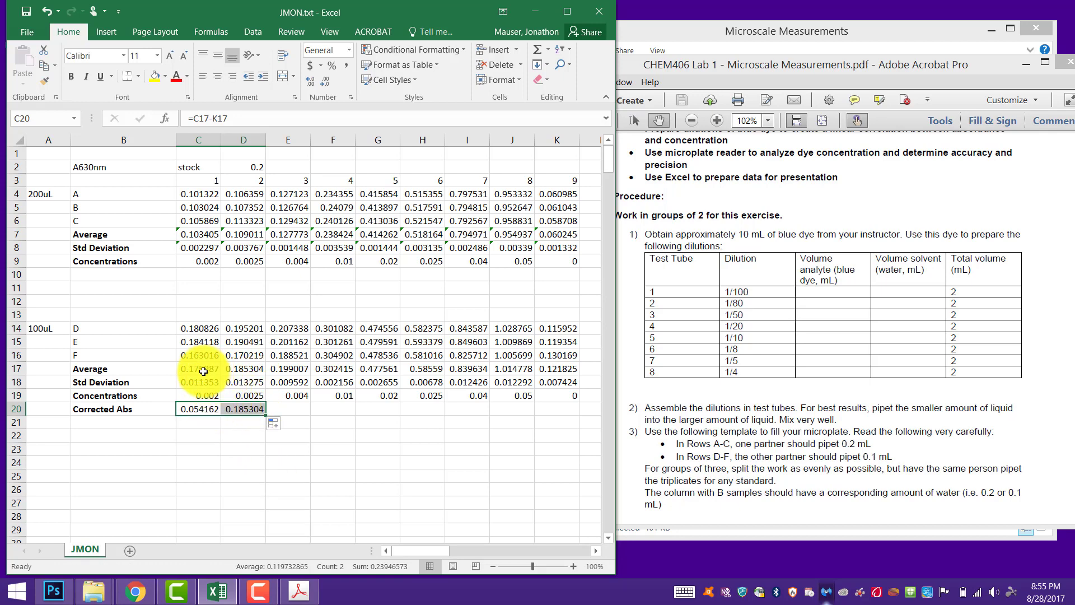
{"action": "left_click", "coordinate": [207, 408]}
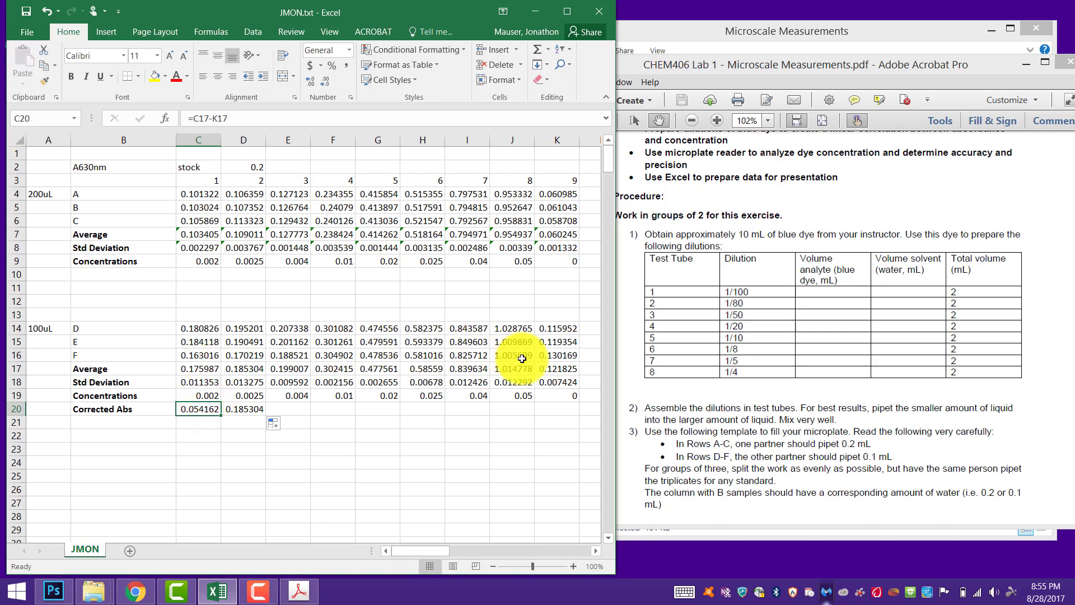
{"action": "left_click", "coordinate": [243, 410]}
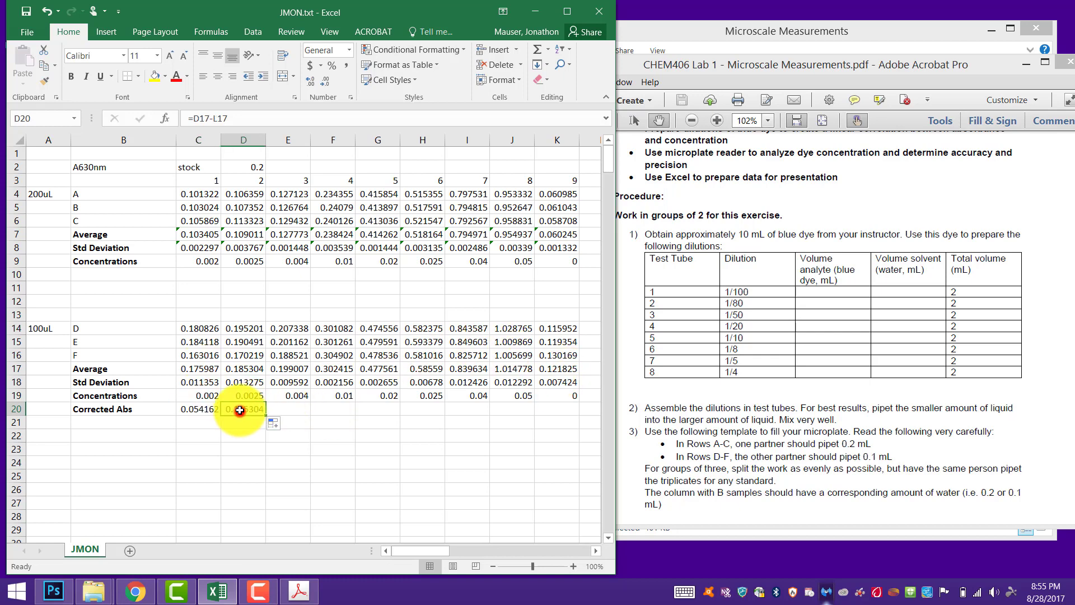
{"action": "left_click", "coordinate": [588, 368]}
{"action": "left_click_drag", "start_coordinate": [613, 412], "coordinate": [779, 412]}
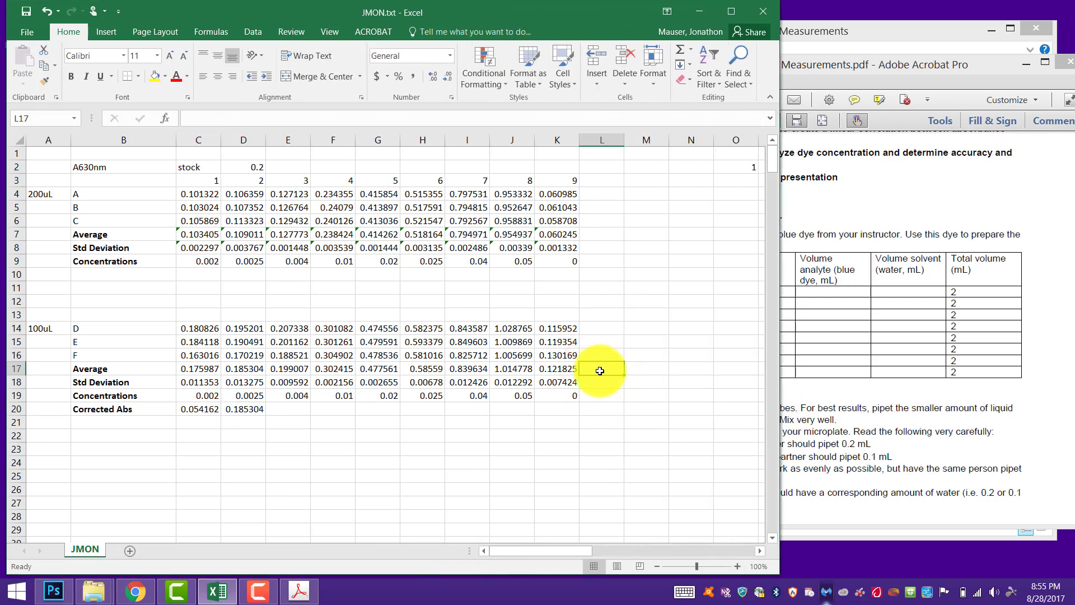
Make the blank reference absolute in C20 with =C17-$K$17 and fill the formula across to K20.
{"action": "left_click", "coordinate": [202, 409]}
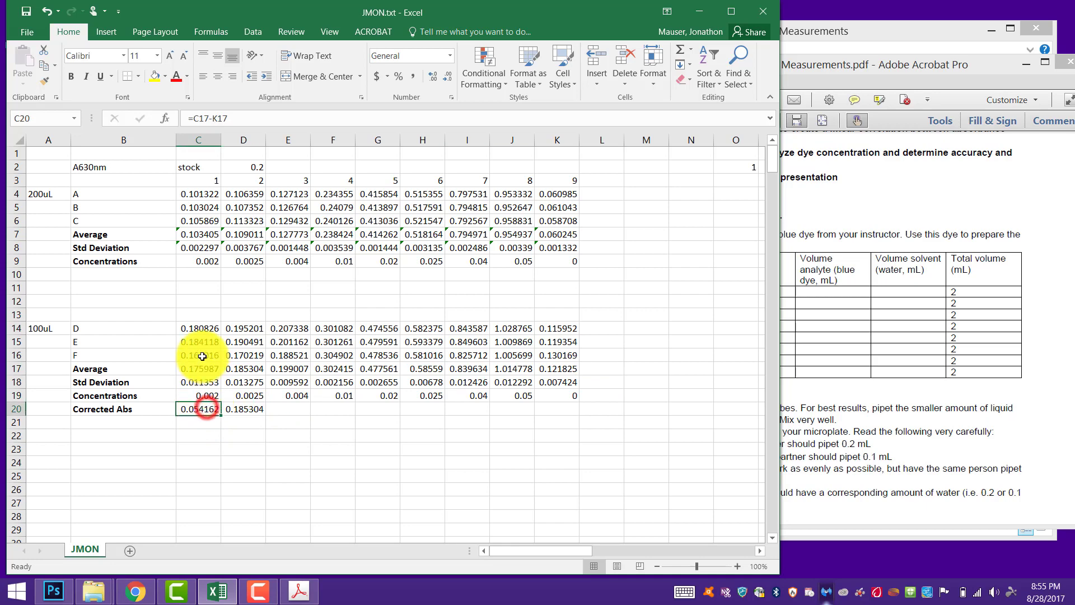
{"action": "left_click", "coordinate": [217, 117]}
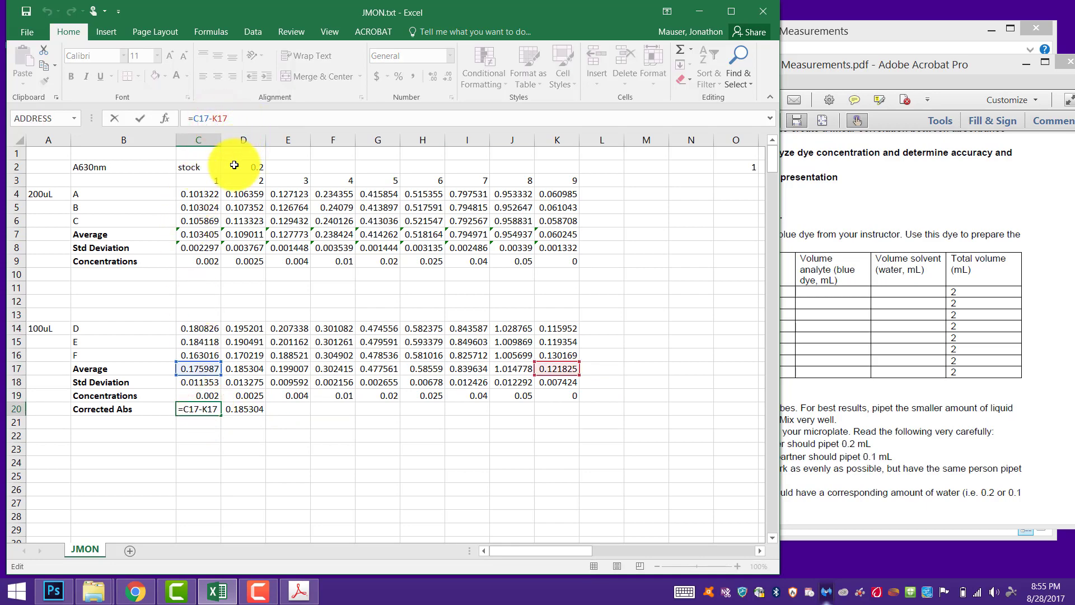
{"action": "key", "text": "F4"}
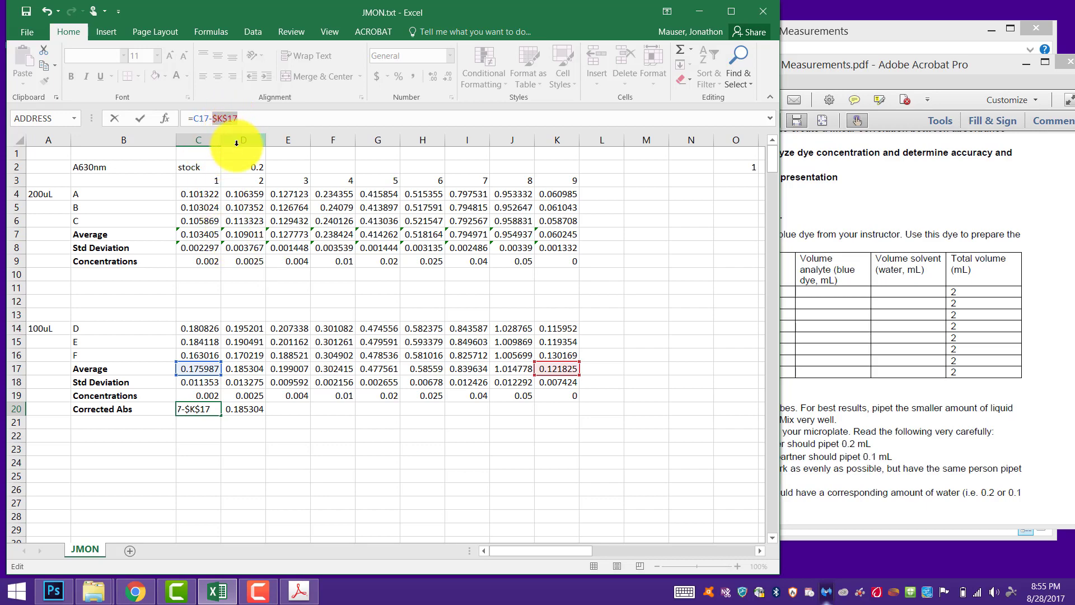
{"action": "key", "text": "Return"}
{"action": "left_click_drag", "start_coordinate": [222, 415], "coordinate": [565, 409]}
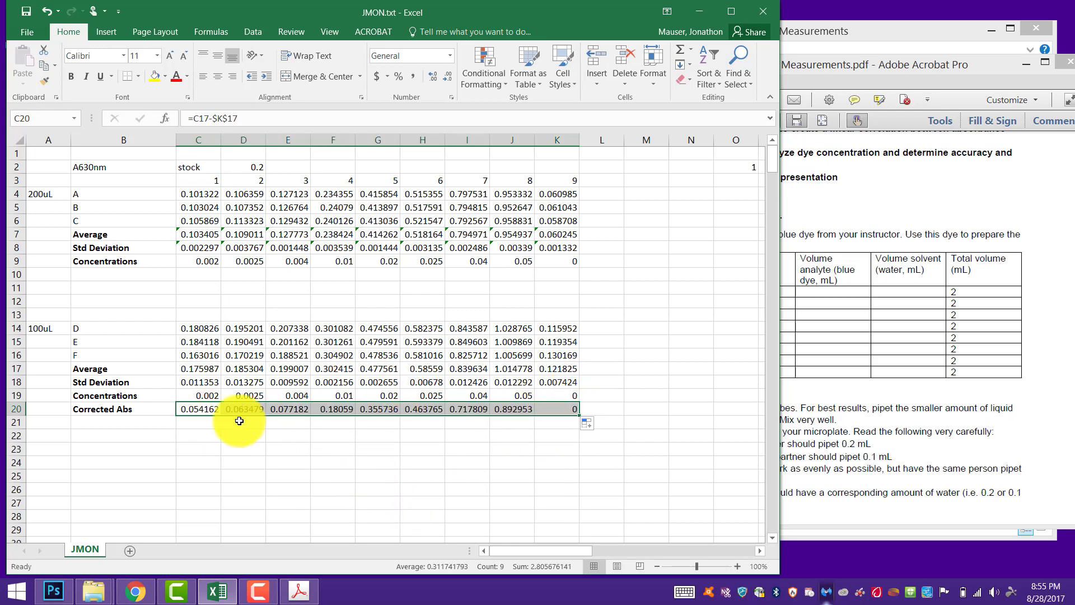
Copy the Corrected Abs label into B10 under the 200uL Concentrations row.
{"action": "key", "text": "ctrl+c"}
{"action": "left_click", "coordinate": [139, 274]}
{"action": "key", "text": "ctrl+v"}
Calculate the 200uL corrected absorbance in C10 with =C7-$K$7 and fill the formula across to K10.
{"action": "left_click", "coordinate": [213, 271]}
{"action": "type", "text": "=C7"}
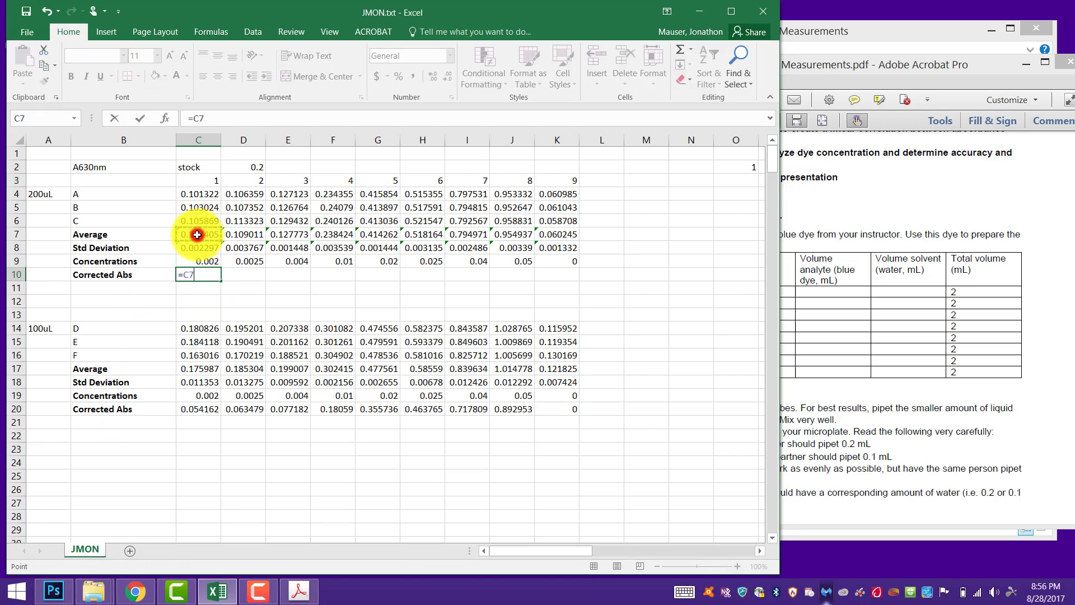
{"action": "type", "text": "-"}
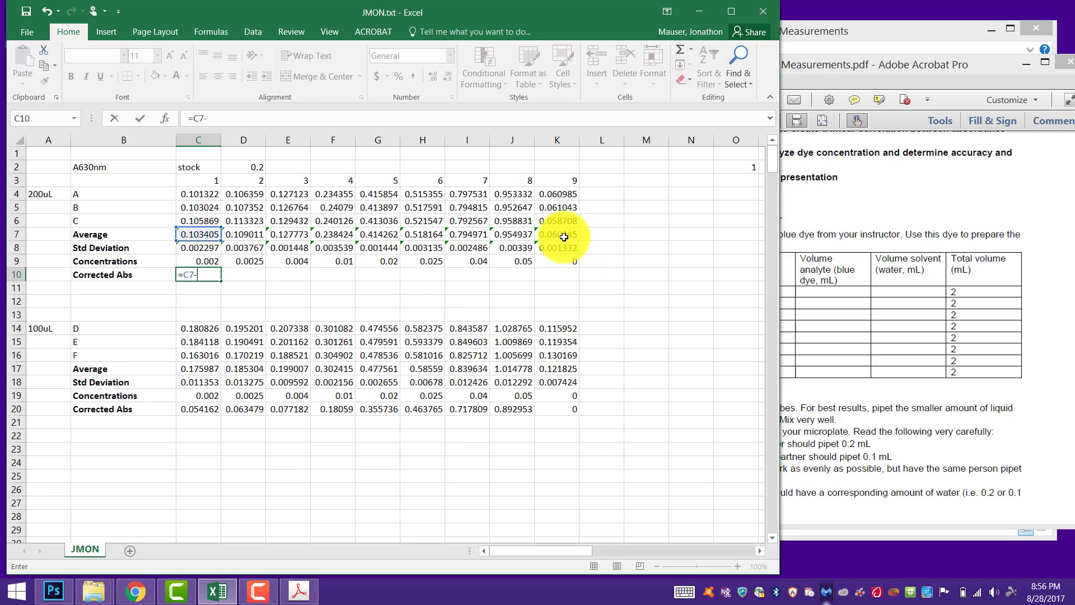
{"action": "left_click", "coordinate": [564, 237]}
{"action": "key", "text": "F4"}
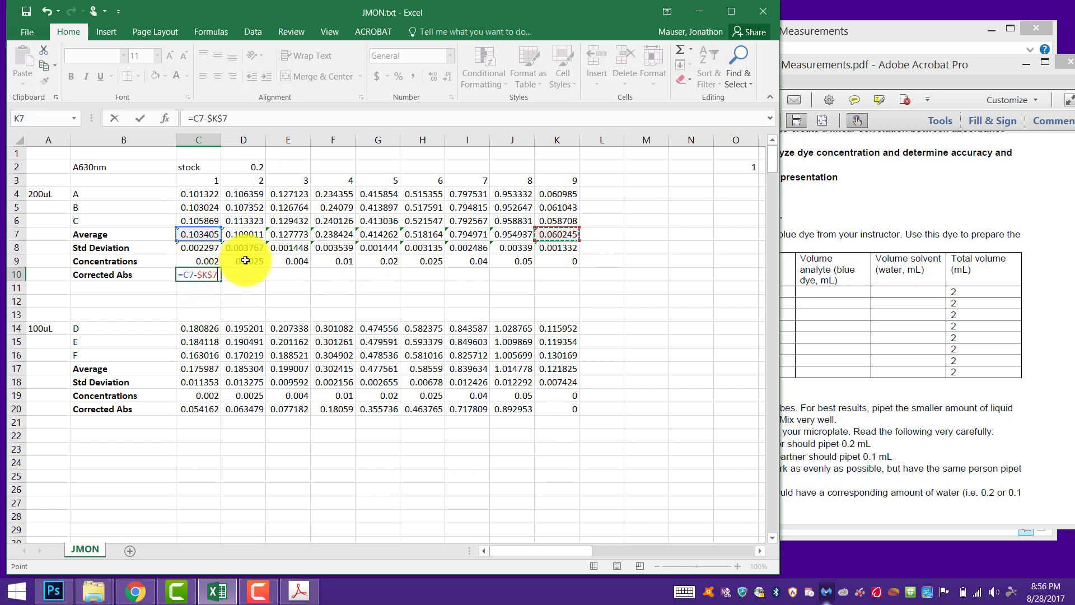
{"action": "key", "text": "Return"}
{"action": "left_click", "coordinate": [194, 272]}
{"action": "left_click_drag", "start_coordinate": [221, 281], "coordinate": [565, 281]}
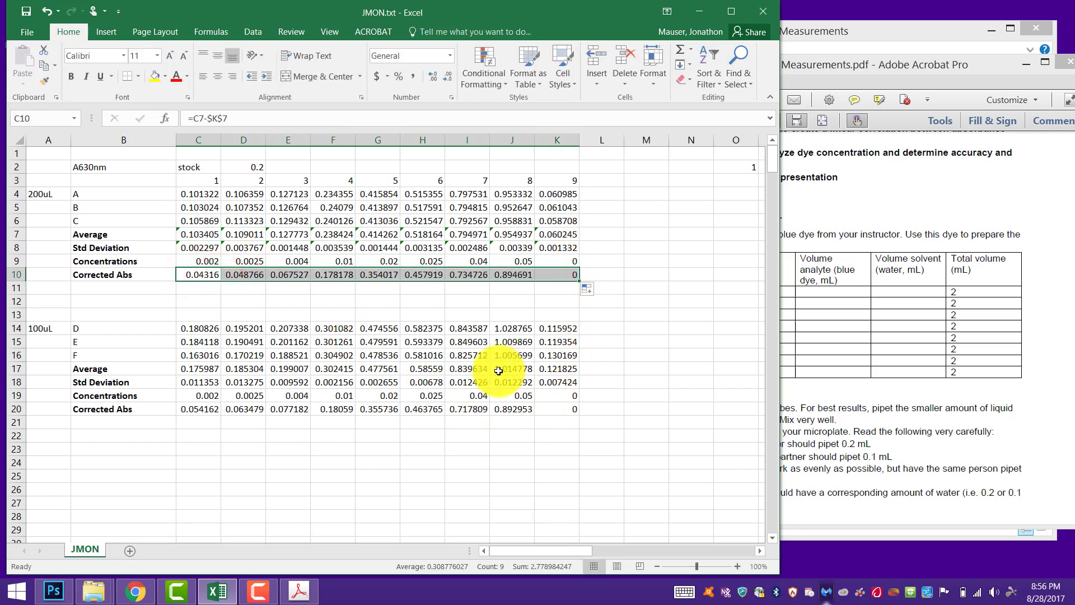
Maximize the workbook window and clear the stray numbers in O2:V3 beside the data.
{"action": "left_click_drag", "start_coordinate": [204, 259], "coordinate": [540, 244]}
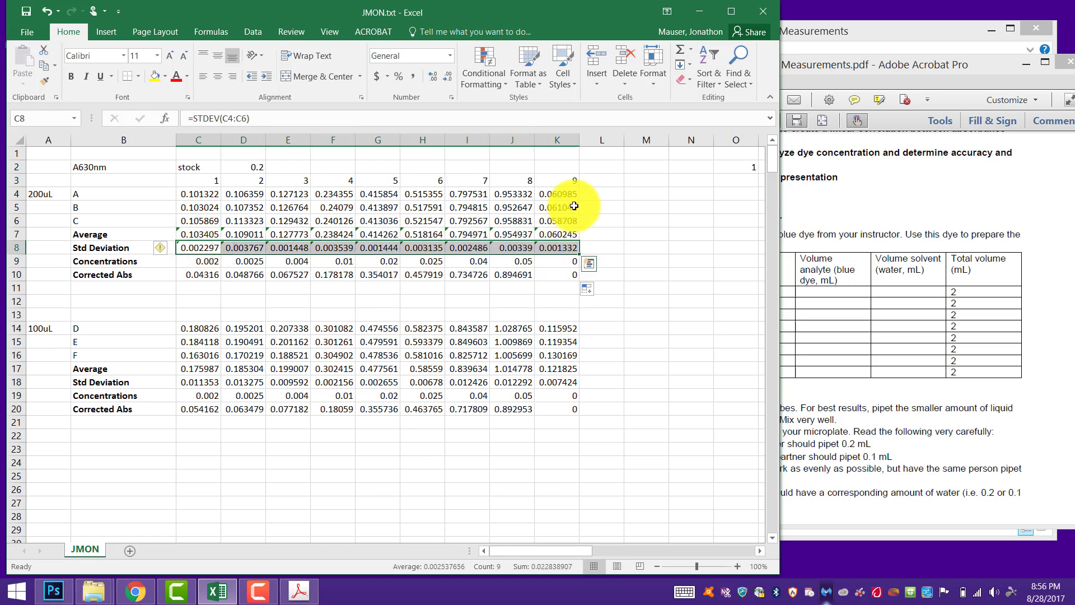
{"action": "left_click", "coordinate": [730, 13]}
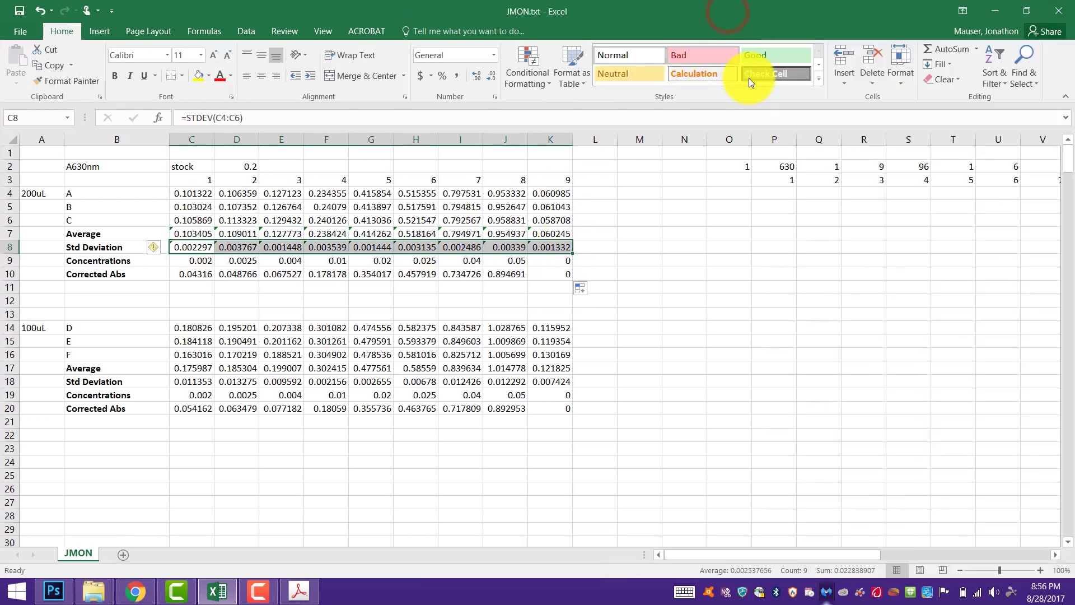
{"action": "left_click", "coordinate": [736, 163]}
{"action": "left_click_drag", "start_coordinate": [876, 180], "coordinate": [1039, 184]}
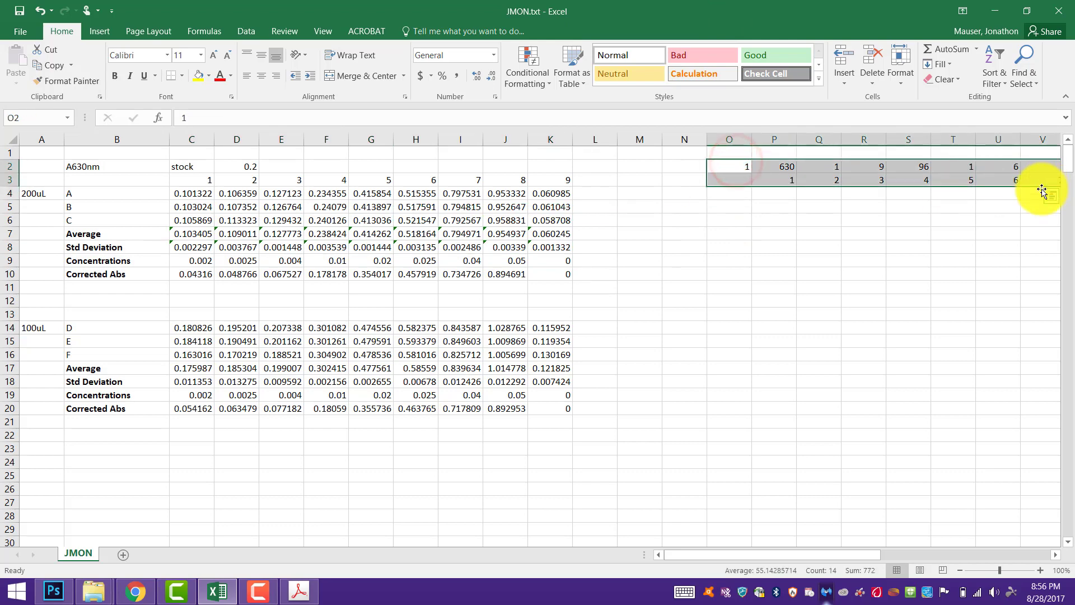
{"action": "key", "text": "Delete"}
{"action": "left_click", "coordinate": [642, 205]}
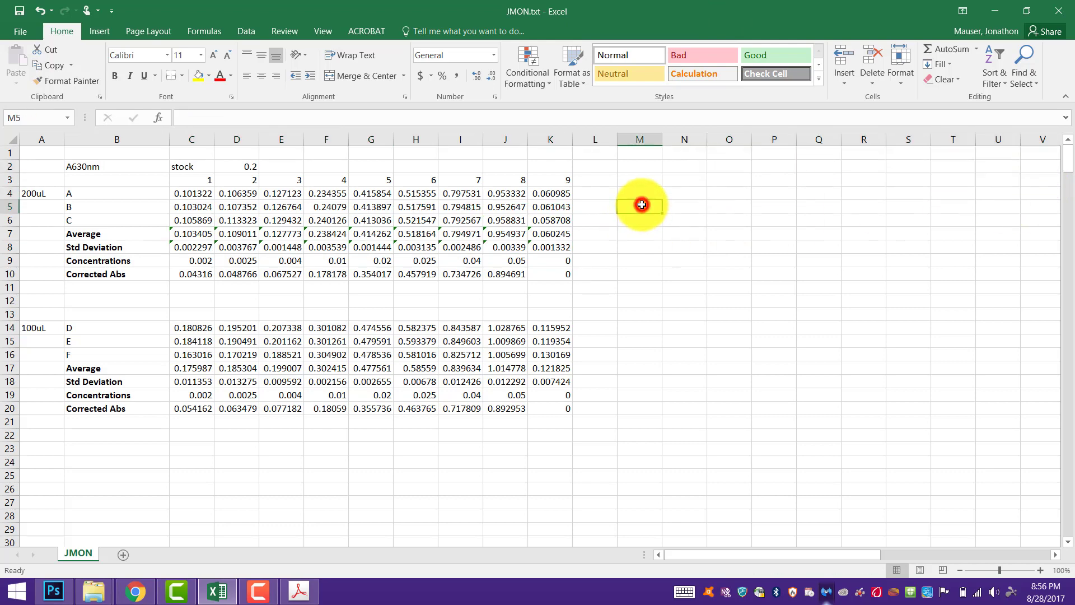
Insert an empty markers-only scatter chart and place it beside the 200uL data, over columns M to T.
{"action": "left_click", "coordinate": [99, 31]}
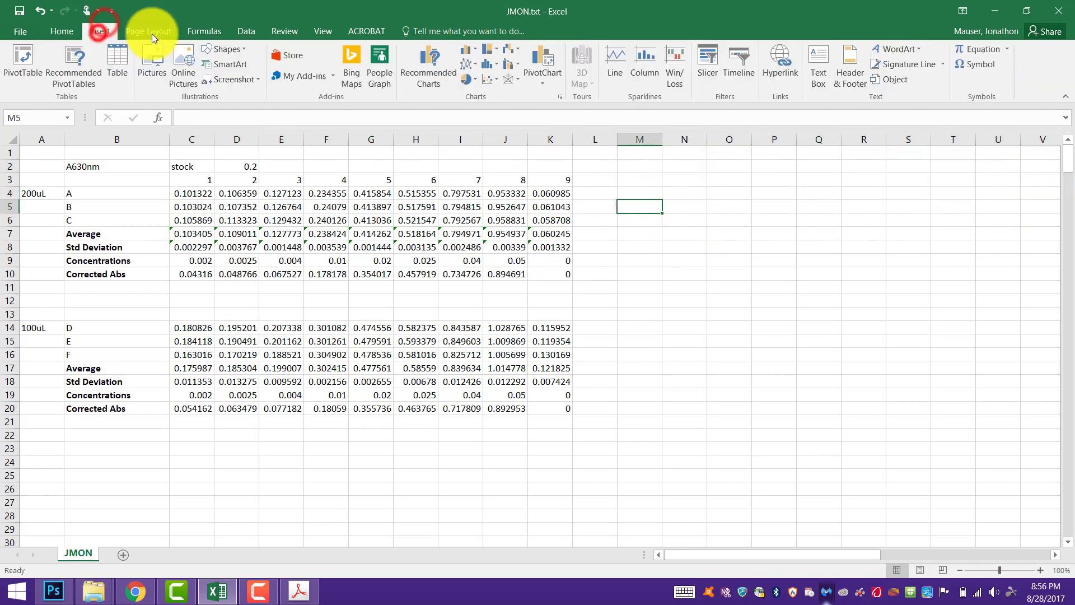
{"action": "left_click", "coordinate": [488, 80]}
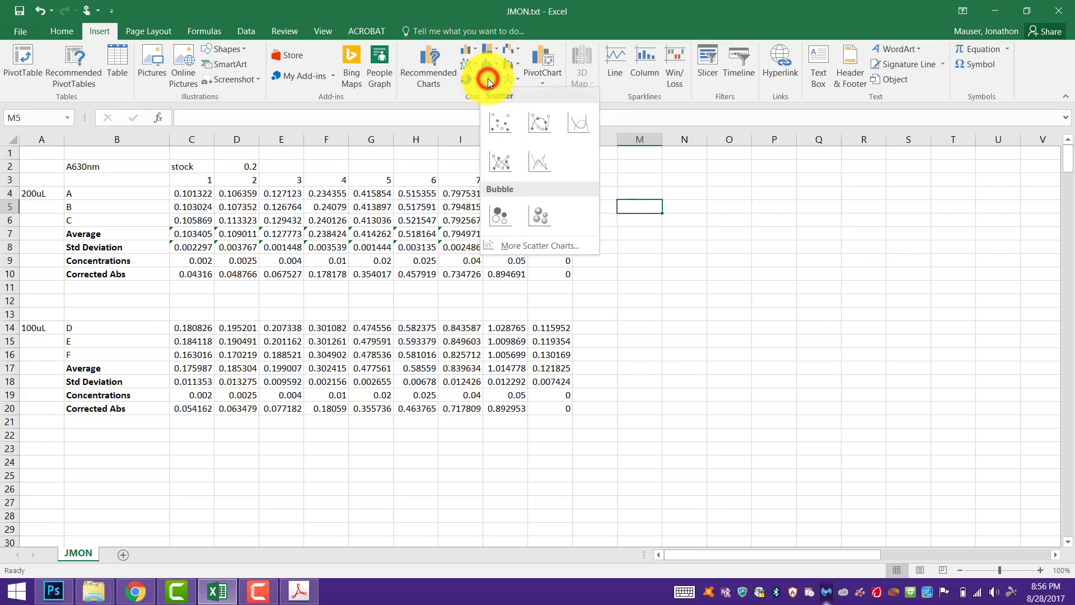
{"action": "left_click", "coordinate": [499, 118]}
{"action": "left_click_drag", "start_coordinate": [532, 325], "coordinate": [765, 248]}
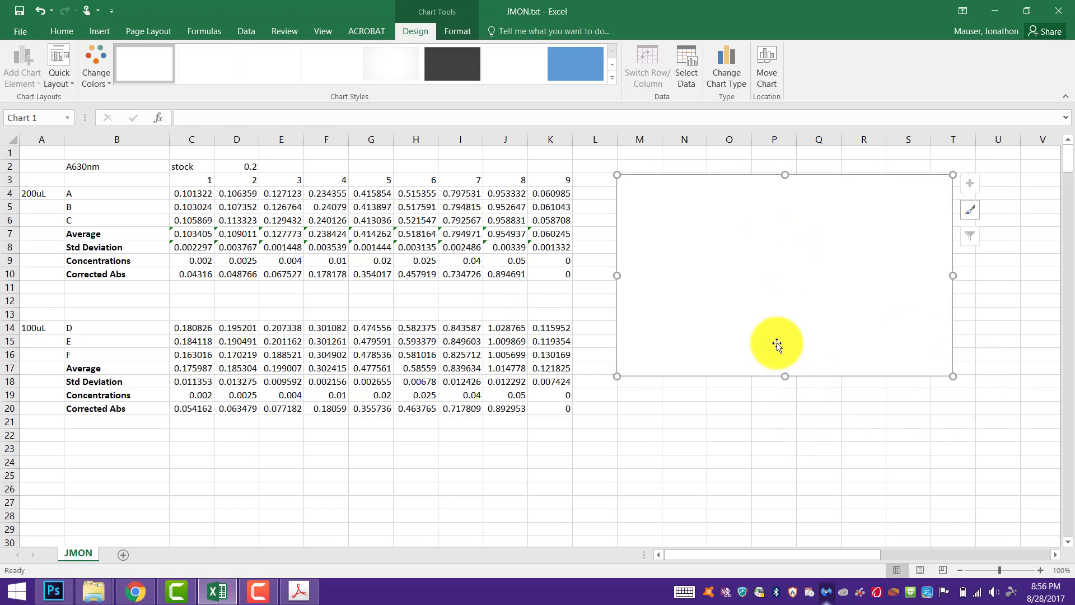
Add a data series named 200uL to the empty scatter chart.
{"action": "right_click", "coordinate": [750, 237]}
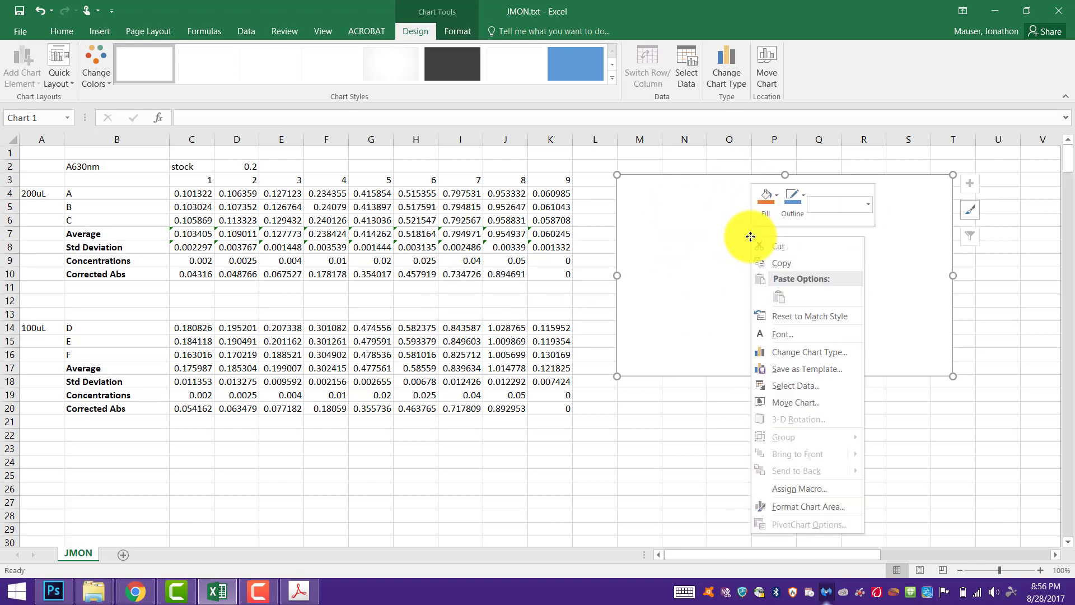
{"action": "left_click", "coordinate": [813, 388]}
{"action": "left_click_drag", "start_coordinate": [592, 308], "coordinate": [853, 177]}
{"action": "left_click", "coordinate": [636, 278]}
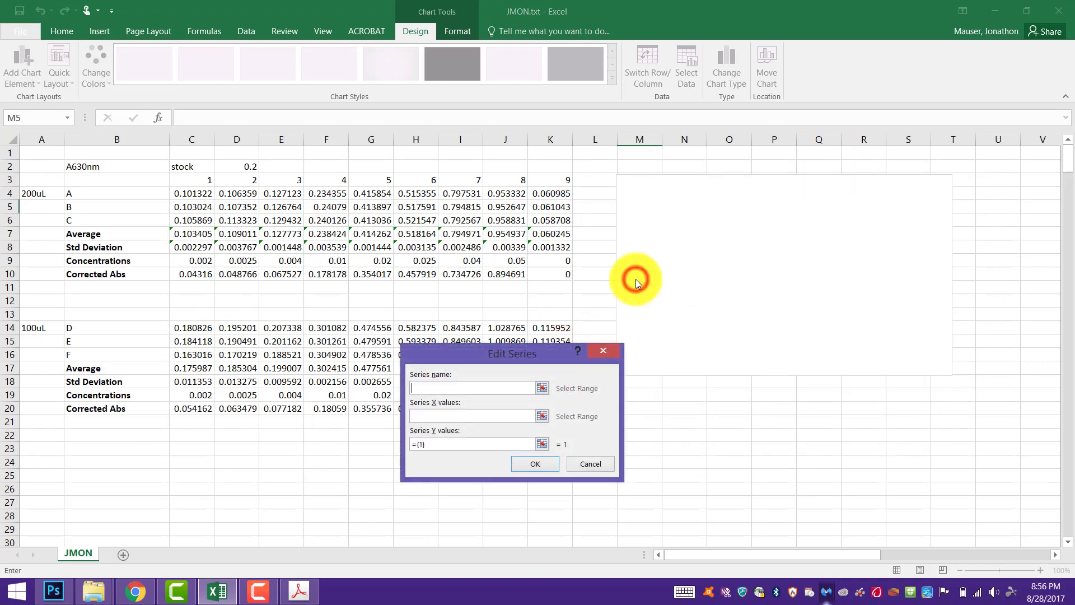
{"action": "left_click", "coordinate": [546, 416]}
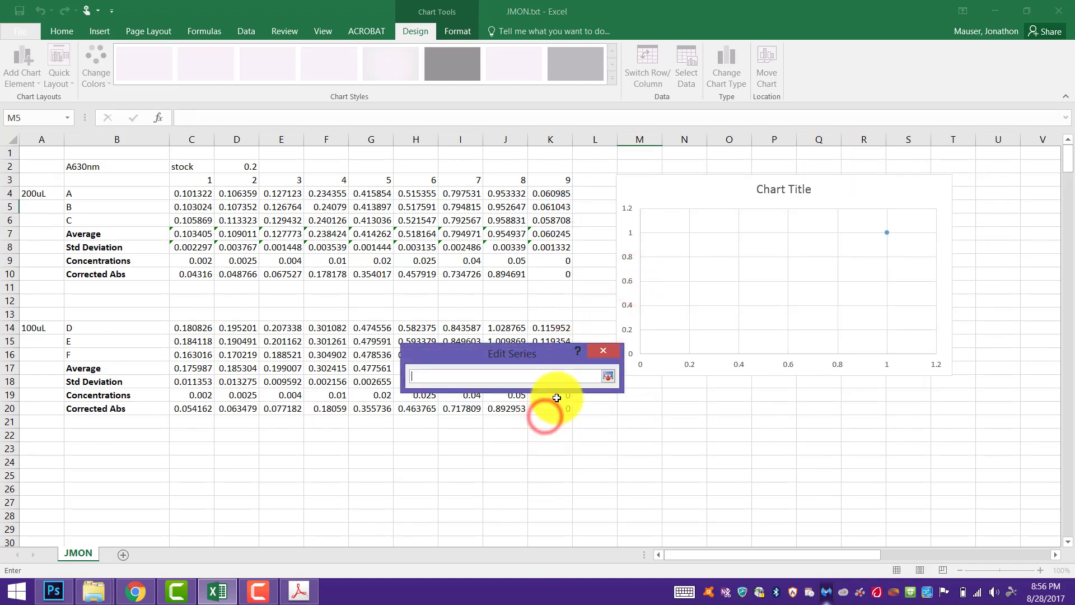
{"action": "left_click", "coordinate": [607, 380]}
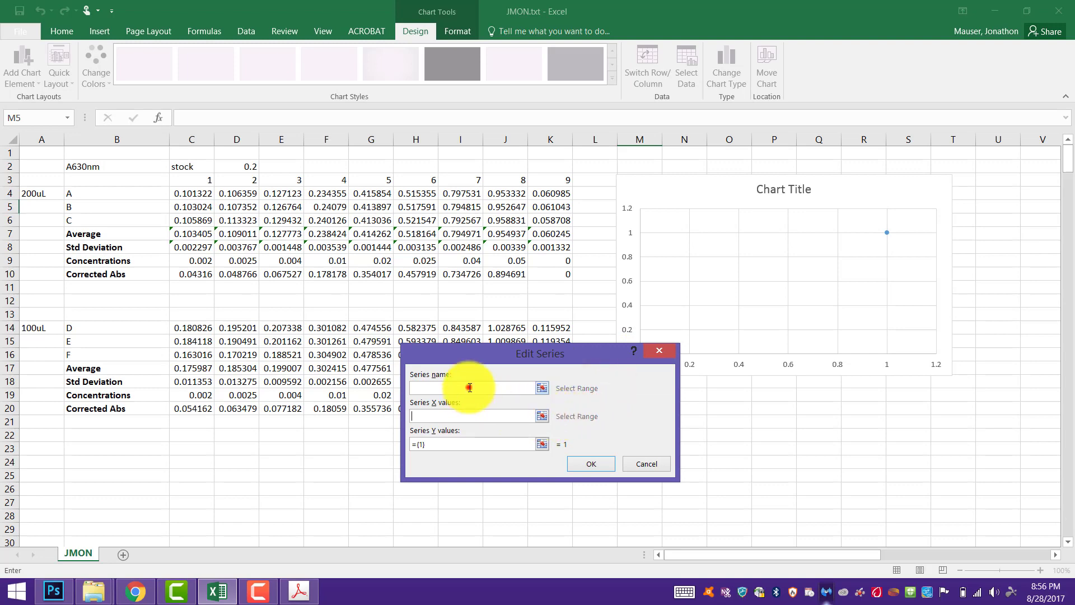
{"action": "type", "text": "200uL"}
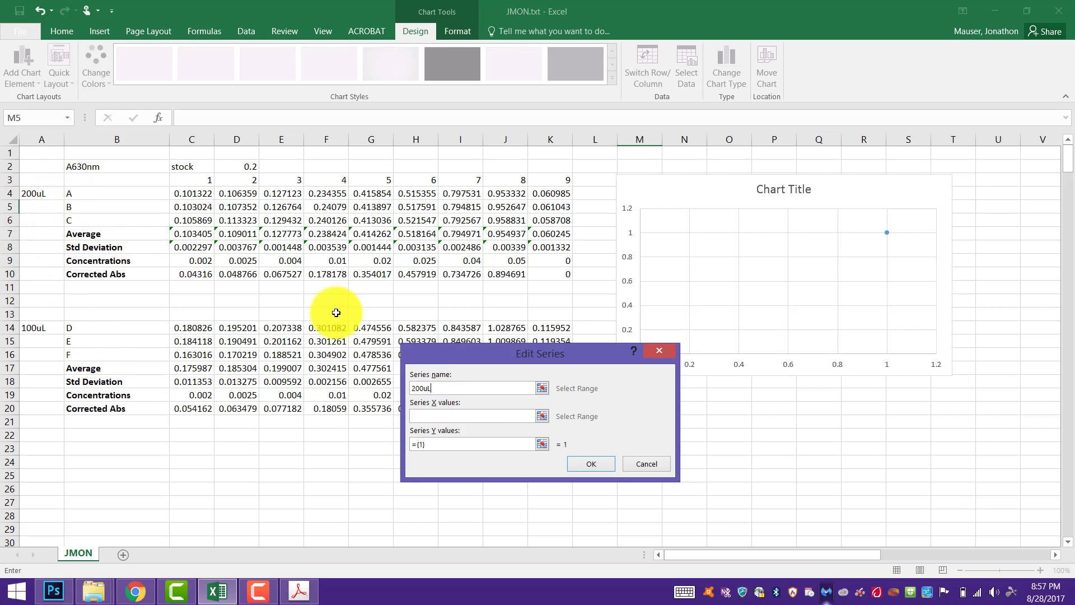
Set the 200uL series' X values to C9:K9 and its Y values to C10:K10, and apply the data source.
{"action": "left_click", "coordinate": [542, 417]}
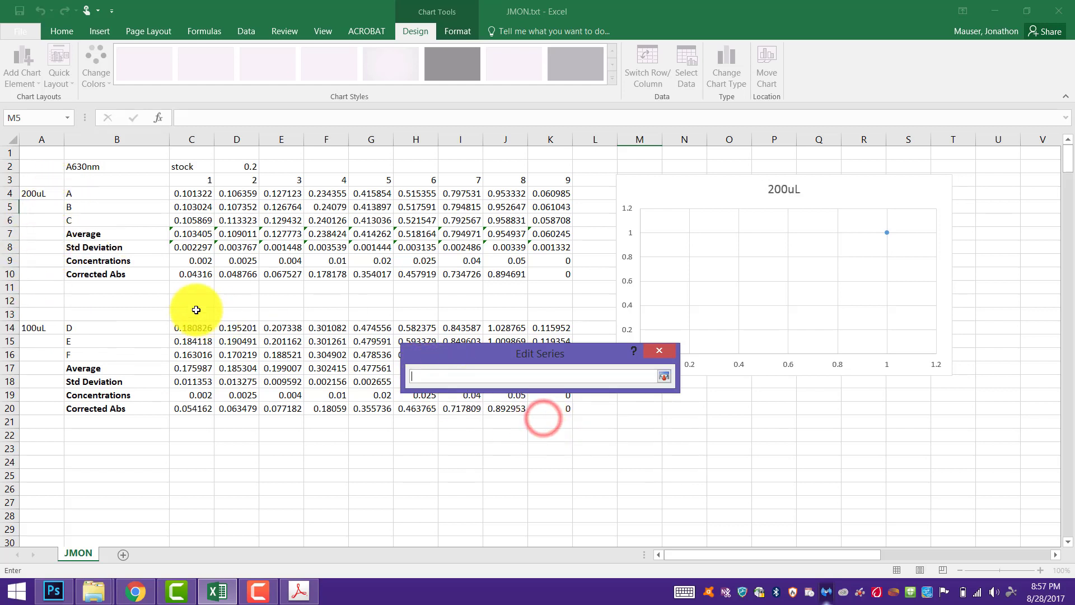
{"action": "left_click_drag", "start_coordinate": [200, 261], "coordinate": [552, 263]}
{"action": "left_click", "coordinate": [663, 377]}
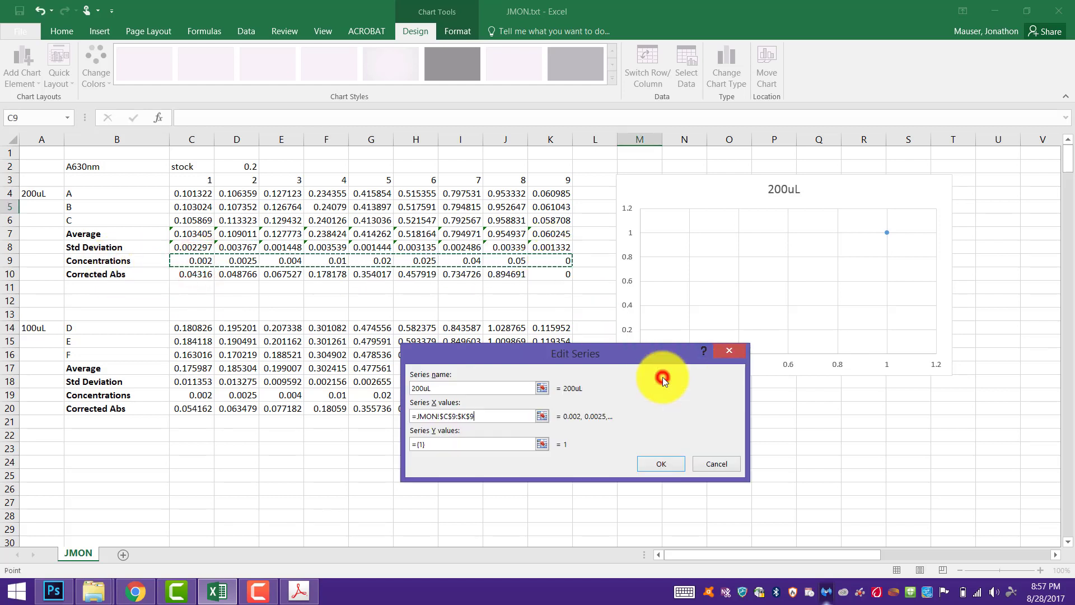
{"action": "left_click", "coordinate": [541, 443]}
{"action": "left_click_drag", "start_coordinate": [190, 275], "coordinate": [552, 274]}
{"action": "left_click", "coordinate": [734, 378]}
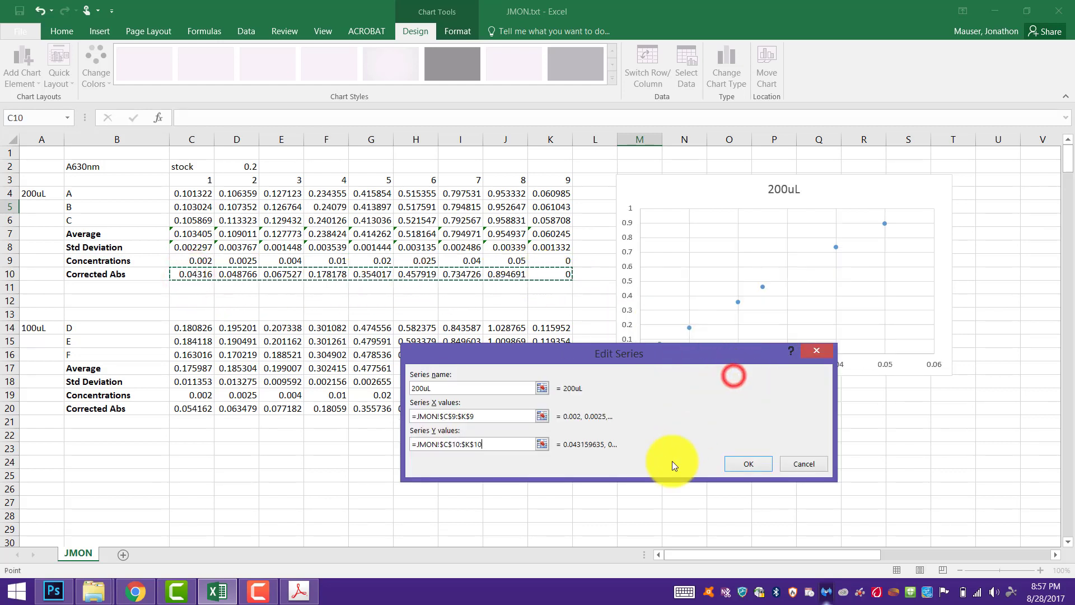
{"action": "left_click", "coordinate": [740, 464]}
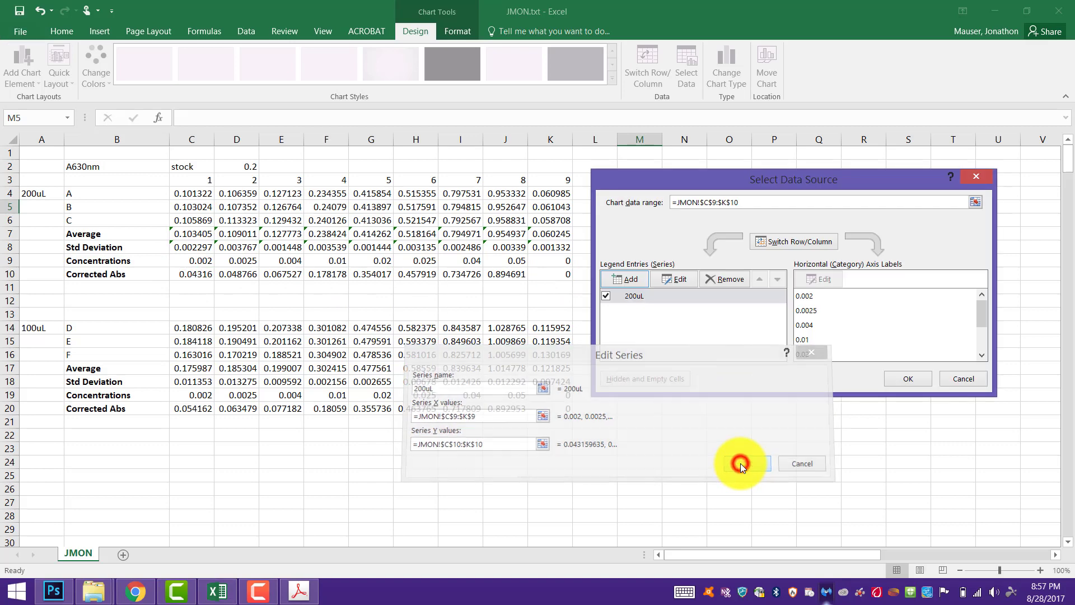
{"action": "left_click", "coordinate": [901, 378]}
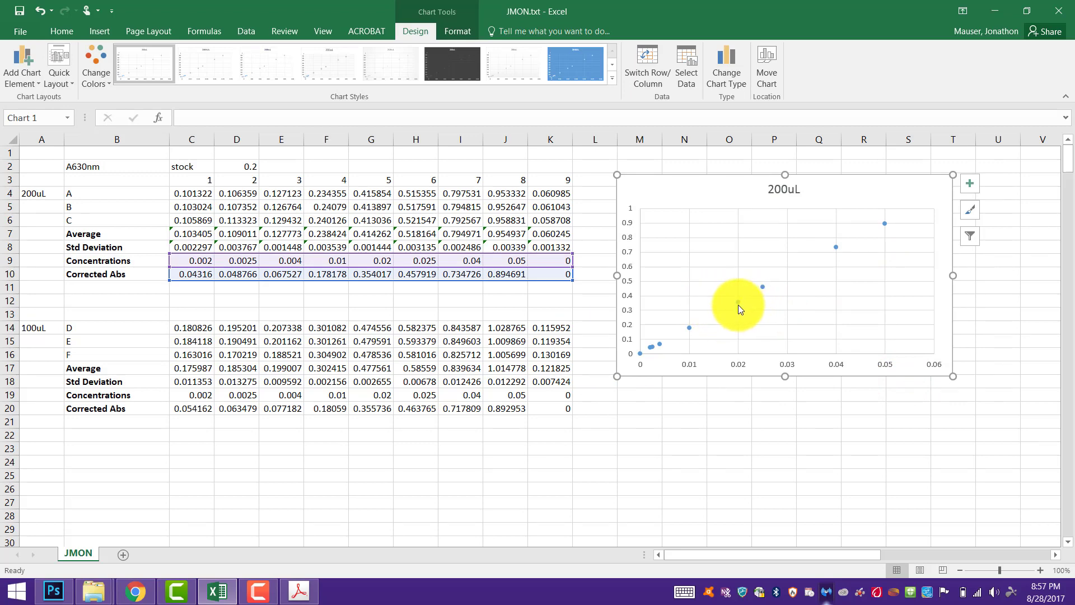
Delete the horizontal and vertical gridlines from the chart's plot area.
{"action": "left_click", "coordinate": [787, 223]}
{"action": "left_click", "coordinate": [794, 311]}
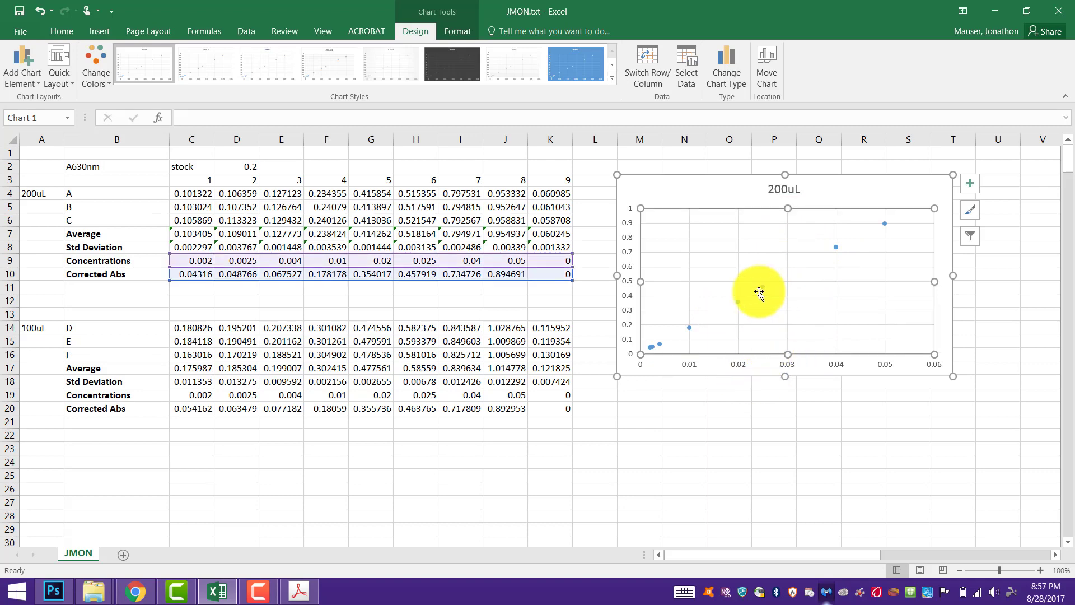
{"action": "mouse_move", "coordinate": [762, 289]}
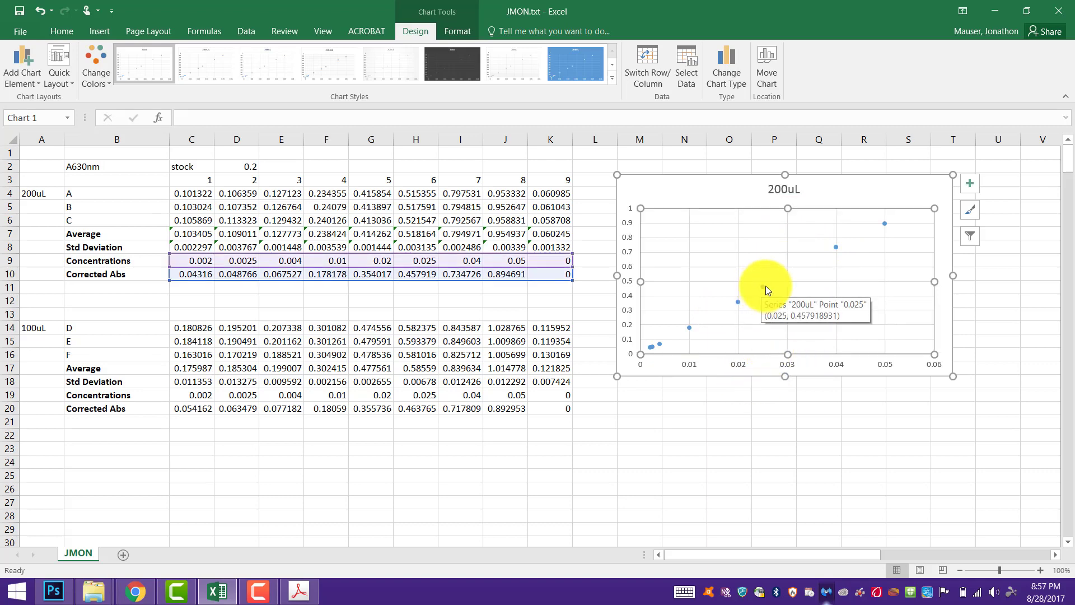
{"action": "left_click", "coordinate": [740, 234]}
{"action": "key", "text": "Delete"}
{"action": "left_click", "coordinate": [728, 224]}
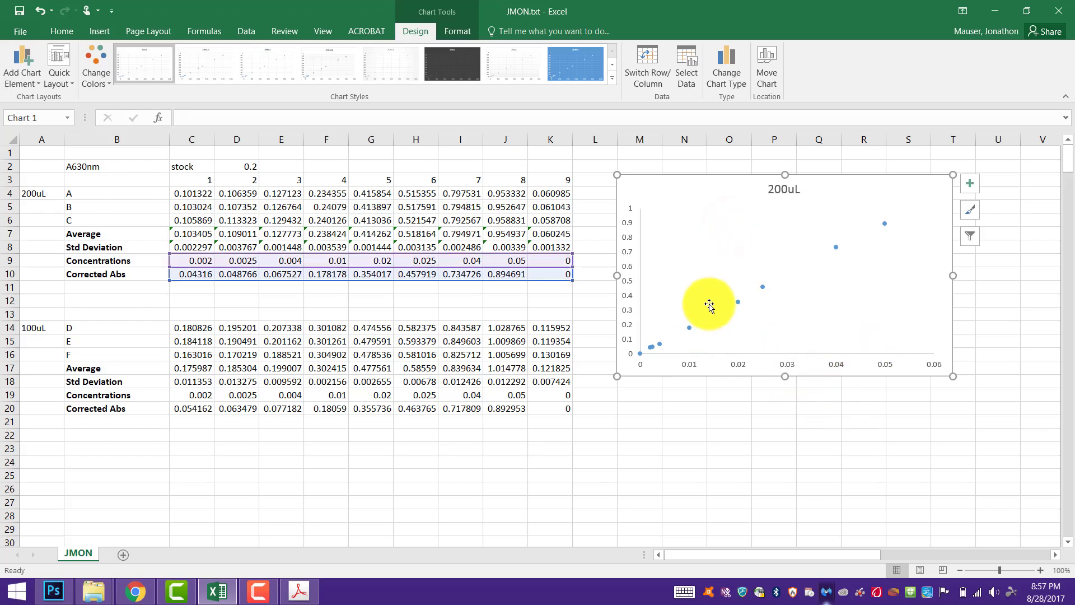
Change the chart title to Blue Dye Dilution Curve.
{"action": "left_click", "coordinate": [790, 188]}
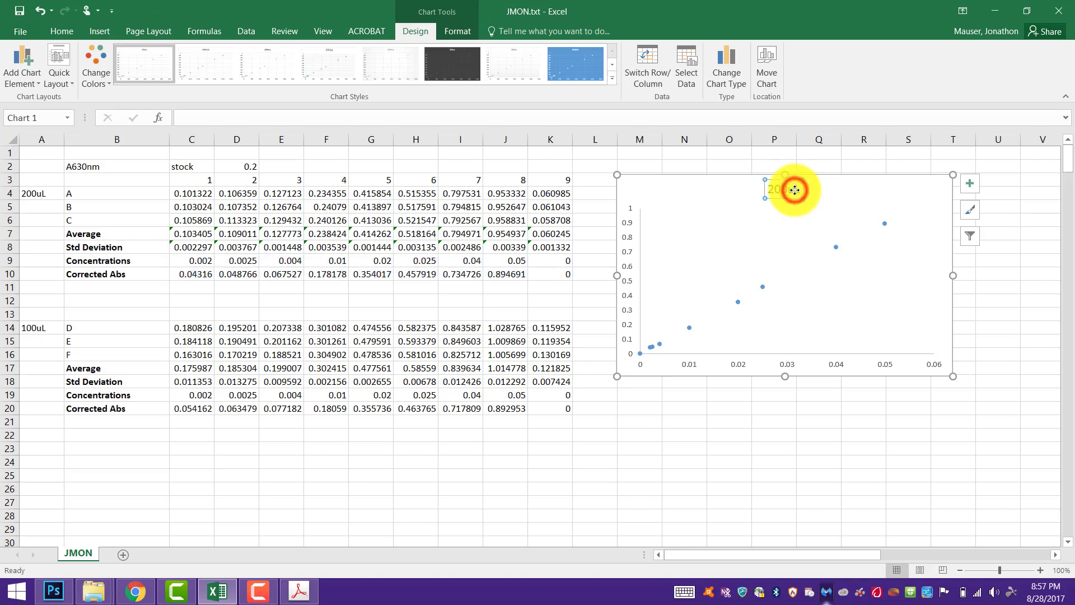
{"action": "left_click", "coordinate": [801, 186]}
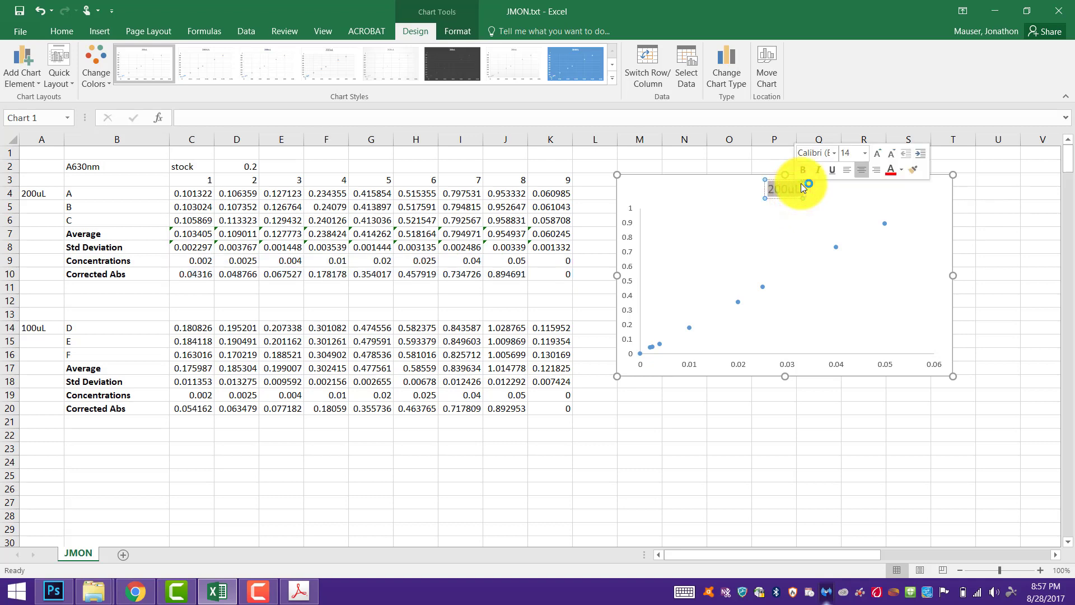
{"action": "type", "text": "BLue D"}
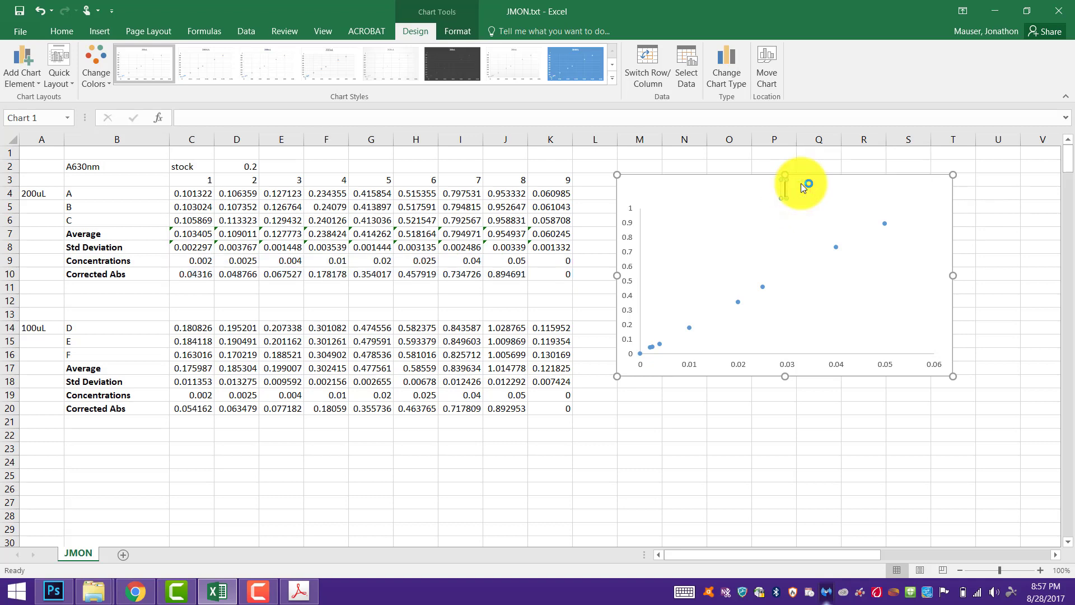
{"action": "key", "text": "BackSpace"}
{"action": "key", "text": "BackSpace"}
{"action": "key", "text": "BackSpace"}
{"action": "key", "text": "BackSpace"}
{"action": "key", "text": "BackSpace"}
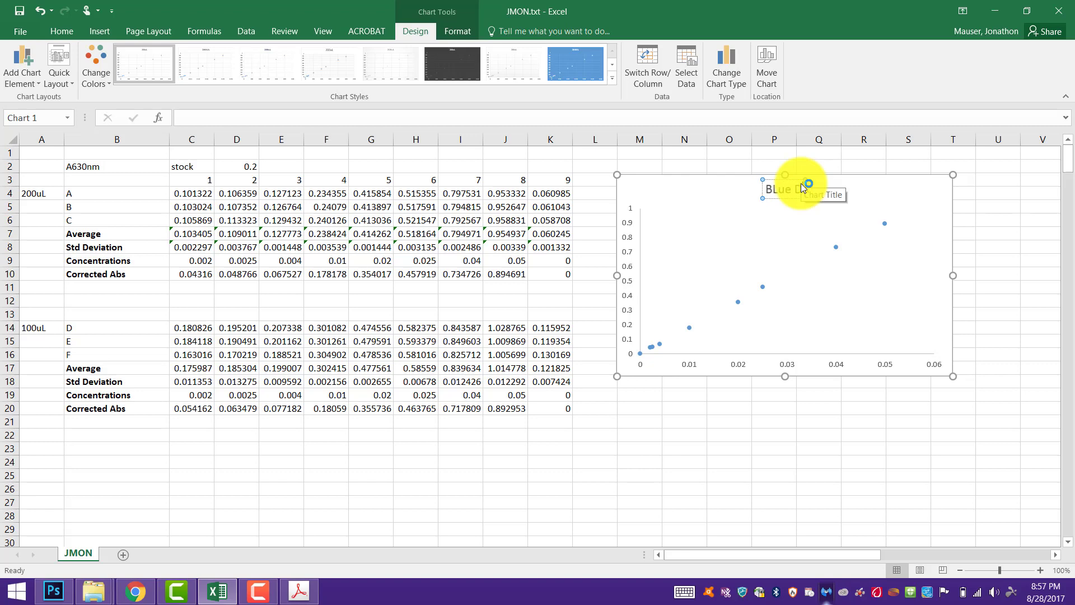
{"action": "type", "text": "lue Dy"}
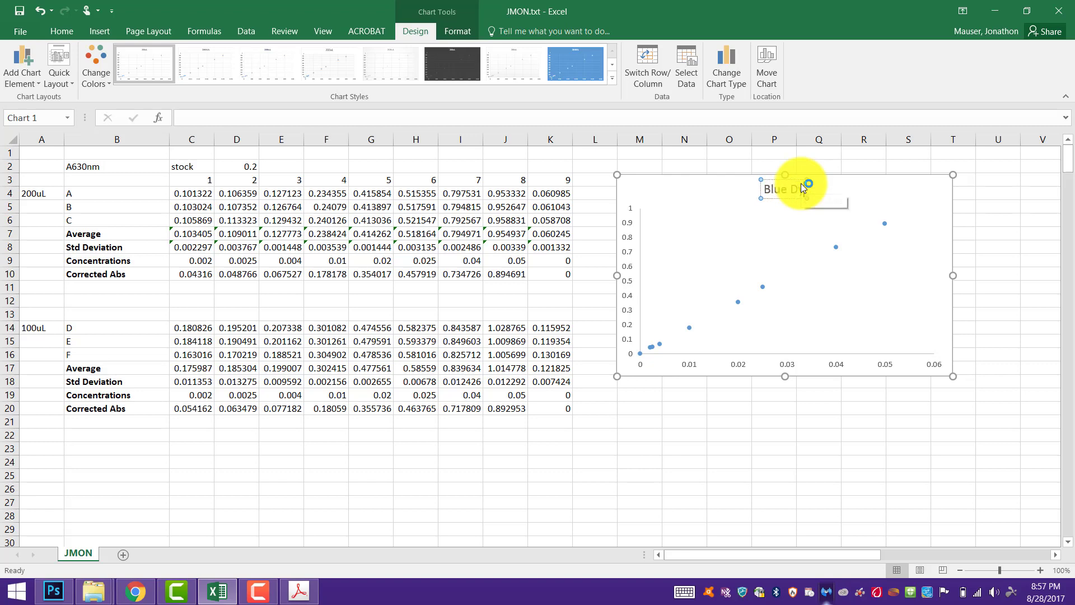
{"action": "type", "text": "e Dilut"}
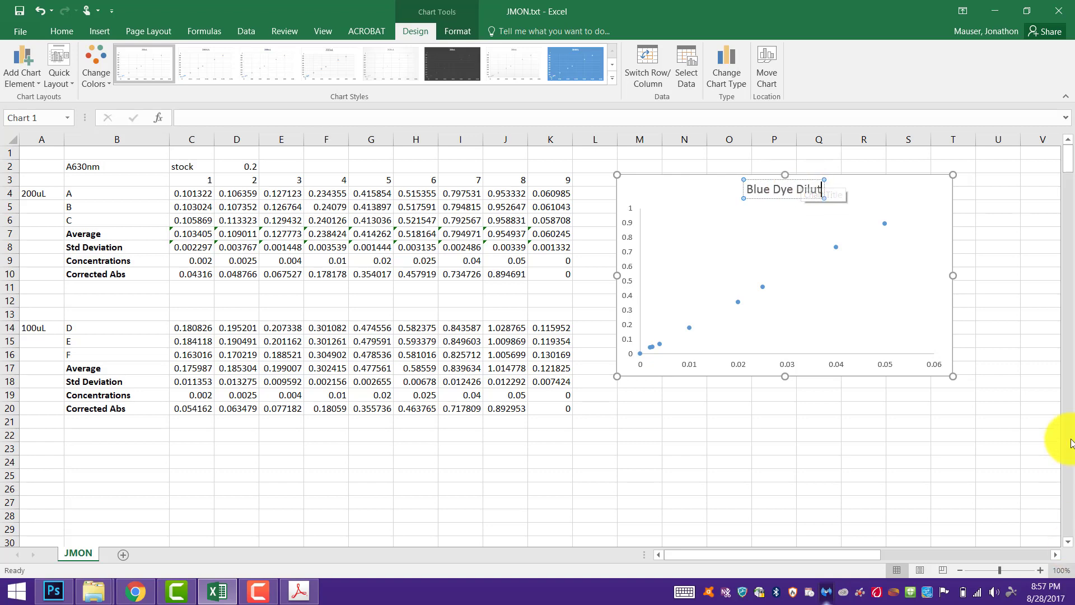
{"action": "mouse_move", "coordinate": [1063, 442]}
{"action": "type", "text": "tion Curve"}
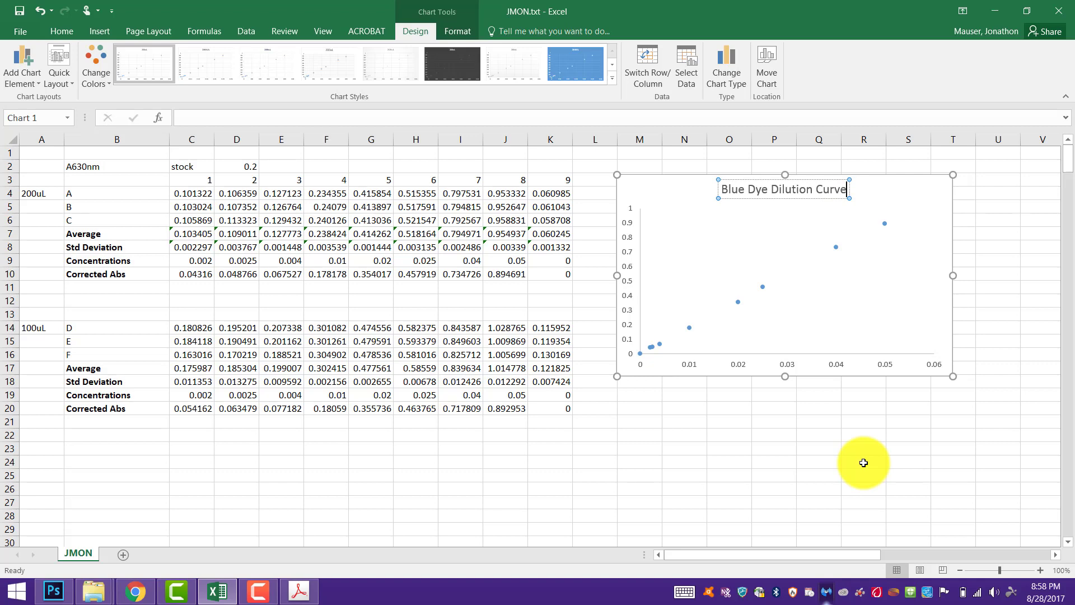
{"action": "key", "text": "Return"}
{"action": "key", "text": "BackSpace"}
{"action": "left_click", "coordinate": [780, 444]}
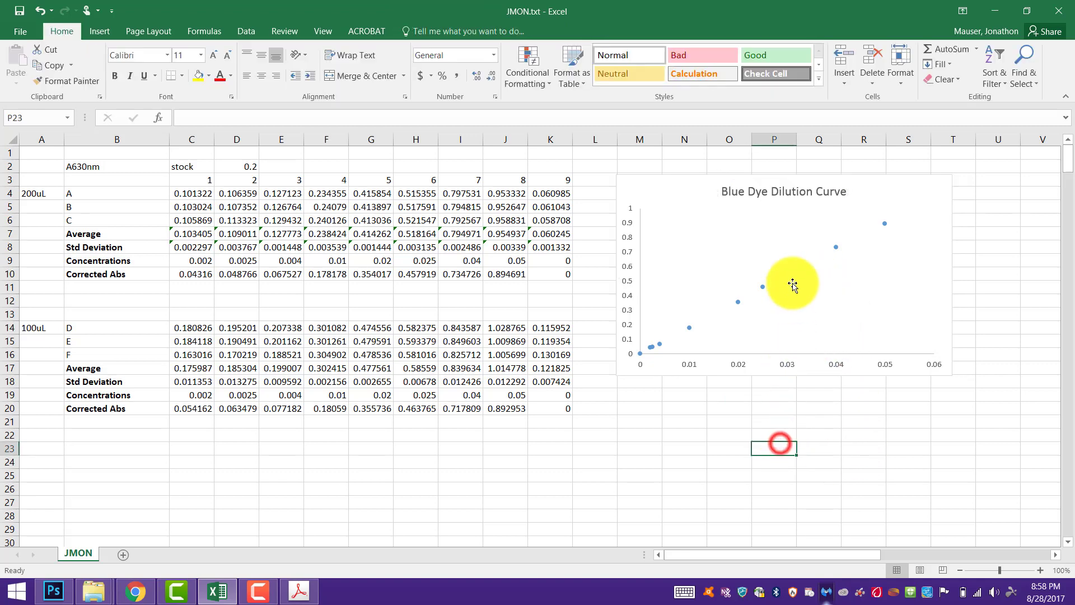
Add a legend and axis titles to the Blue Dye Dilution Curve chart.
{"action": "left_click", "coordinate": [784, 189]}
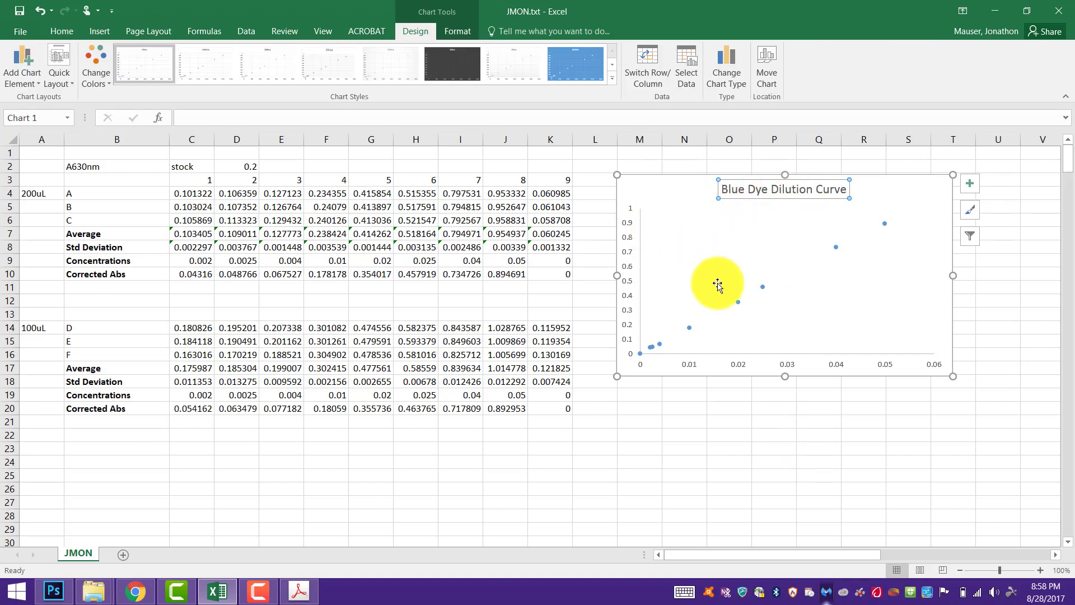
{"action": "left_click", "coordinate": [968, 191]}
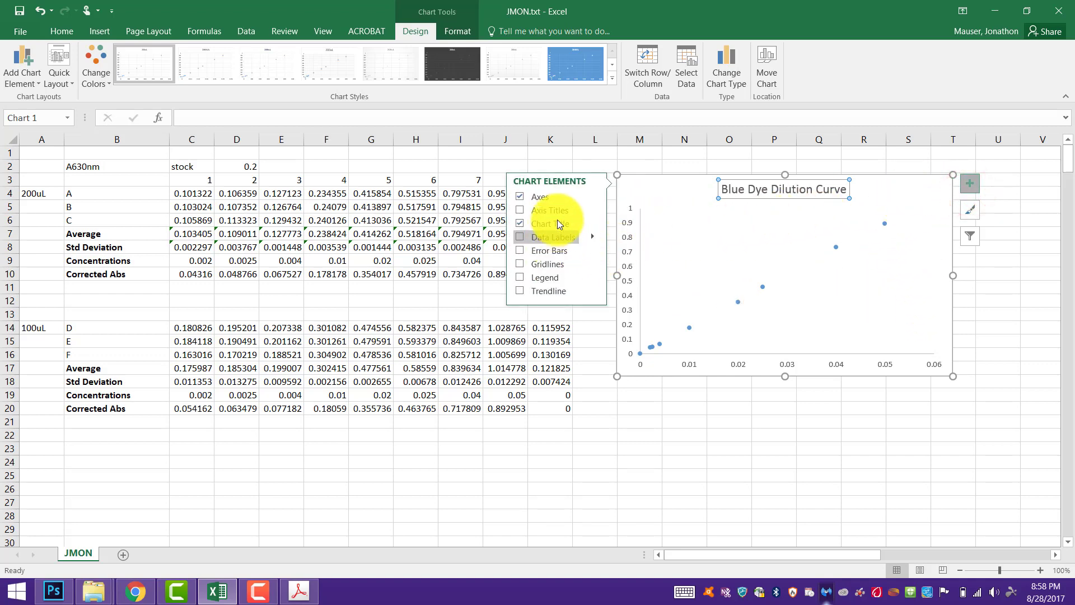
{"action": "left_click", "coordinate": [550, 279]}
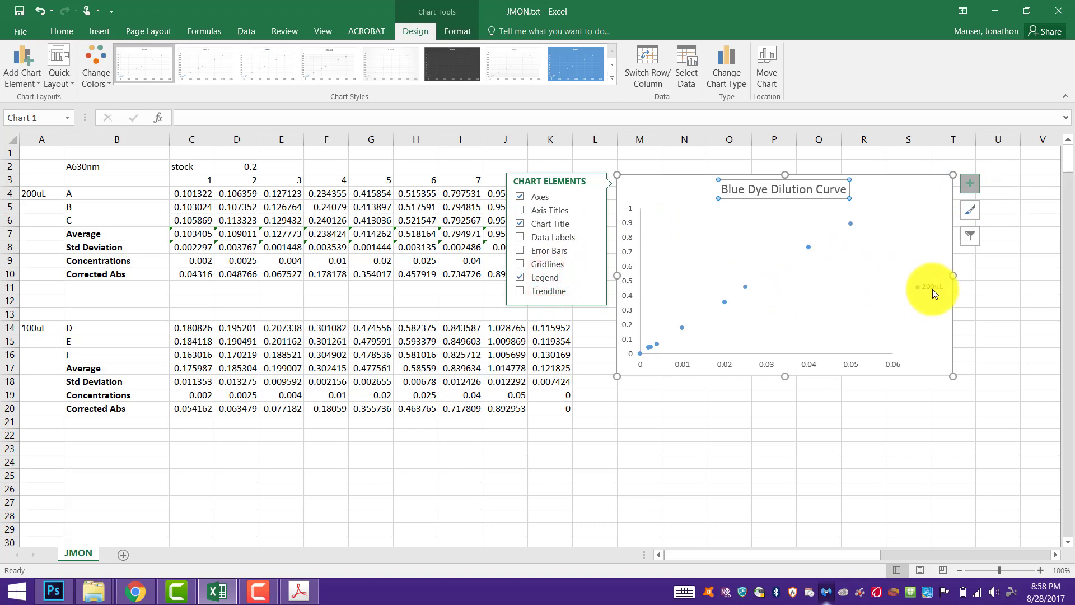
{"action": "left_click", "coordinate": [549, 211]}
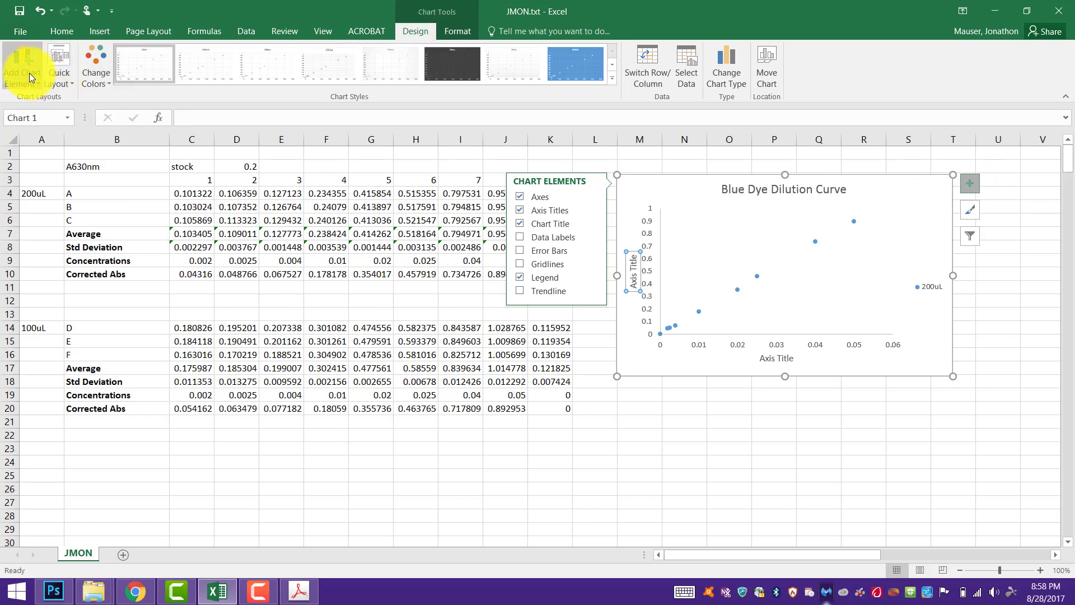
Set the vertical axis title to Corrected Absorbance (630nm).
{"action": "left_click", "coordinate": [631, 275]}
{"action": "double_click", "coordinate": [631, 275]}
{"action": "triple_click", "coordinate": [632, 276]}
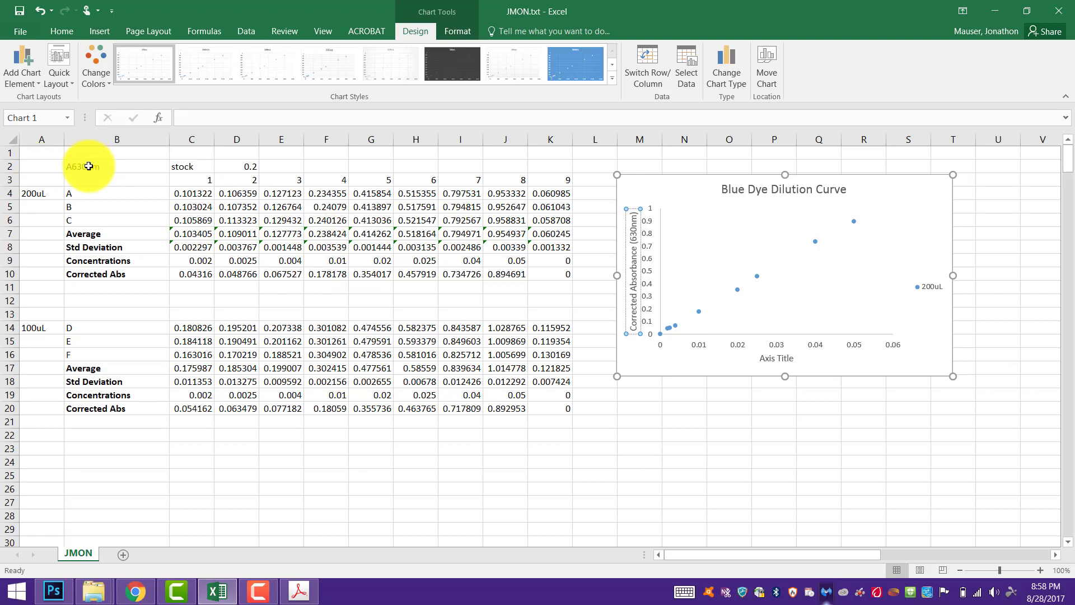
Set the horizontal axis title to Concentration (%v/v) and close the formatting pane.
{"action": "double_click", "coordinate": [772, 357]}
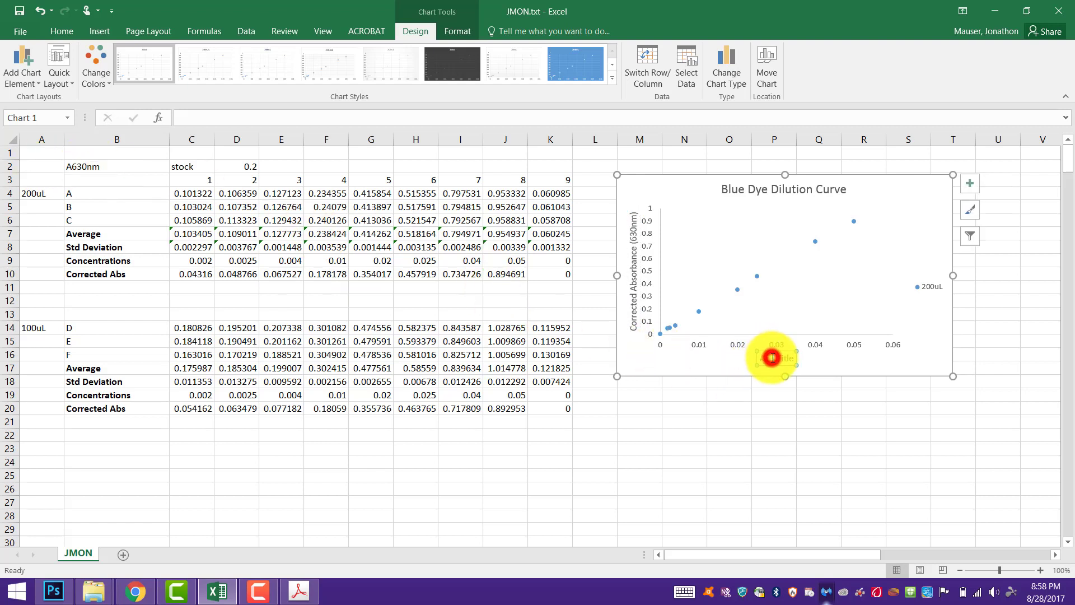
{"action": "left_click", "coordinate": [782, 358]}
{"action": "triple_click", "coordinate": [783, 358]}
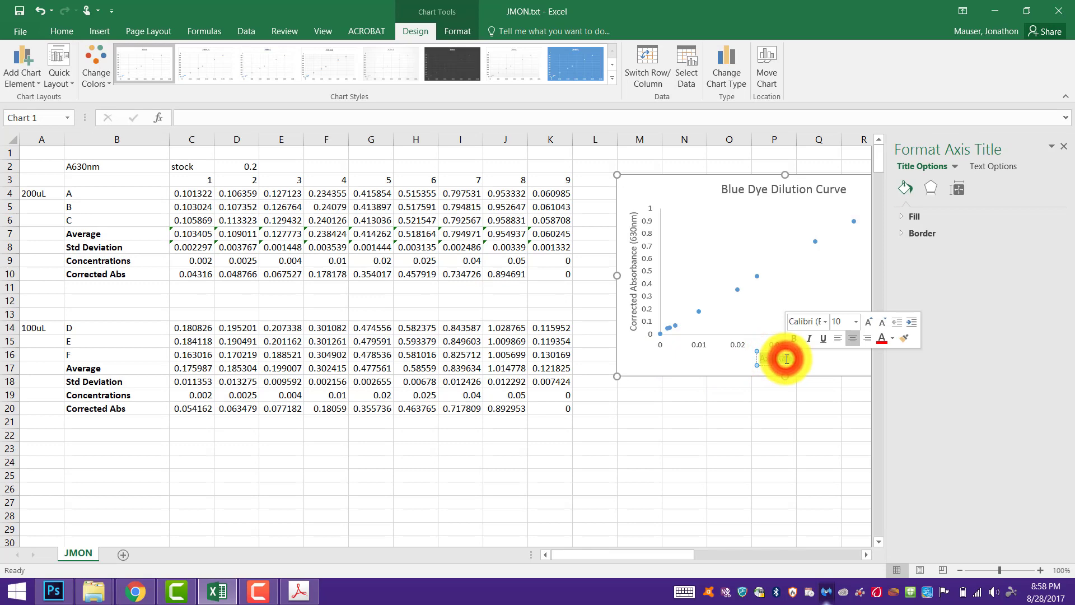
{"action": "type", "text": "Concentration (%v/v"}
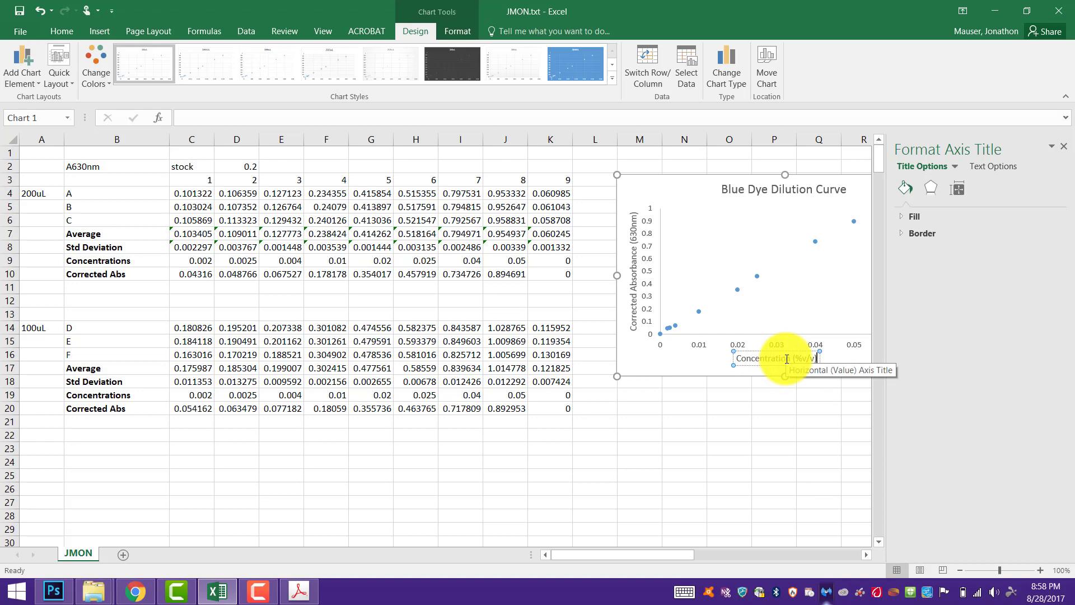
{"action": "left_click", "coordinate": [679, 349]}
{"action": "left_click", "coordinate": [754, 448]}
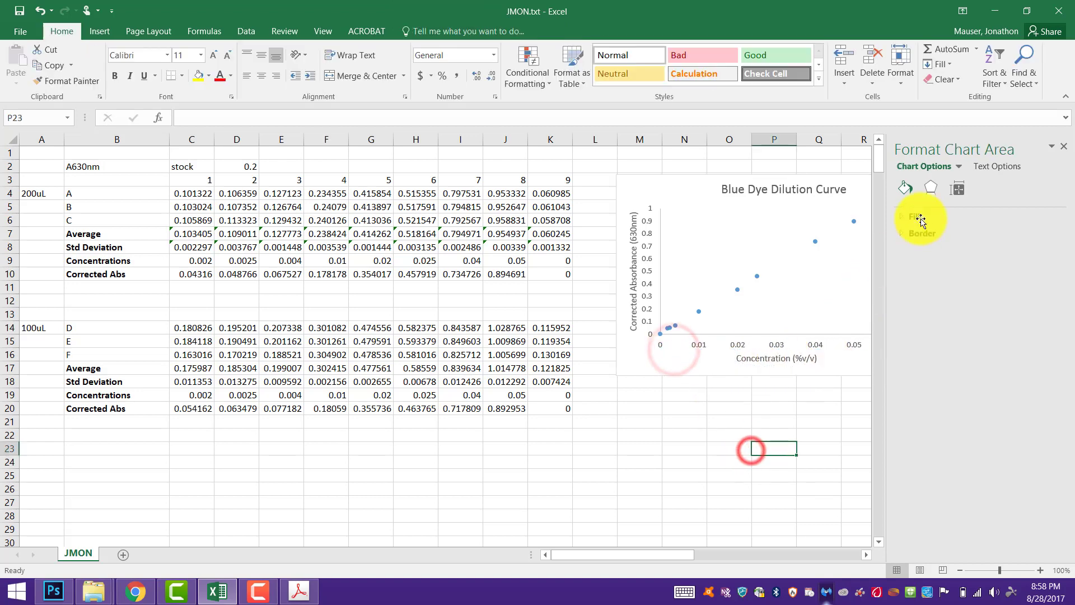
{"action": "left_click", "coordinate": [1063, 147]}
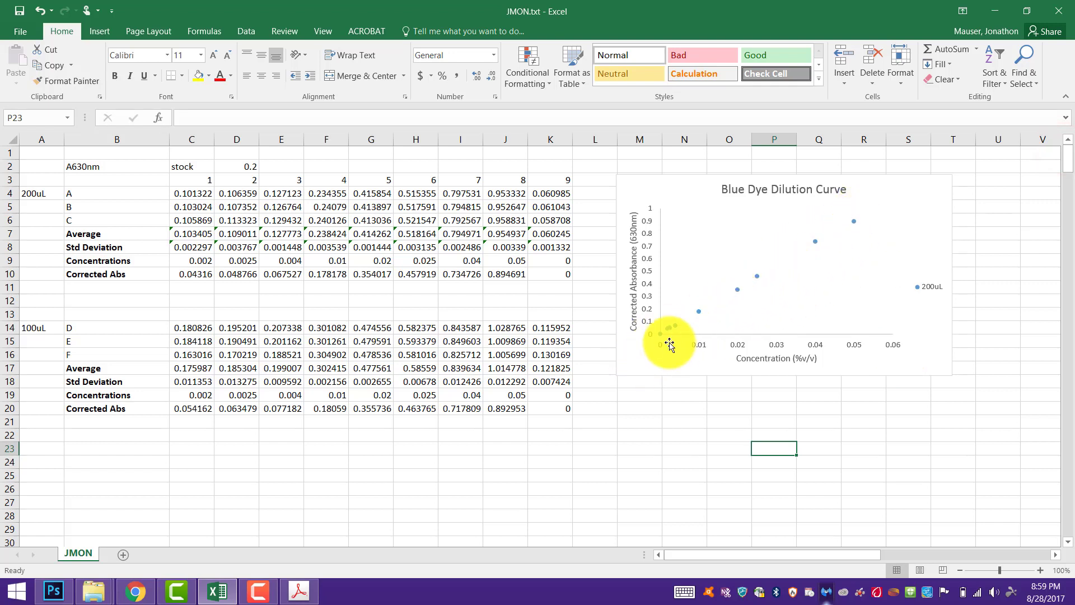
Add a linear trendline to the 200uL series and display its equation and R-squared value on the chart.
{"action": "right_click", "coordinate": [739, 290]}
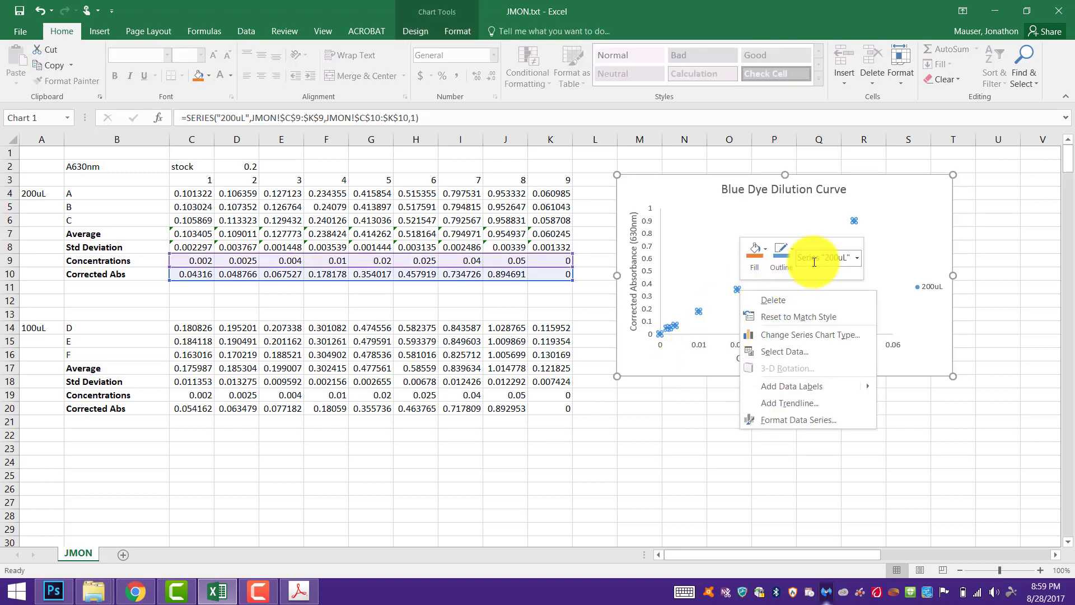
{"action": "left_click", "coordinate": [679, 365]}
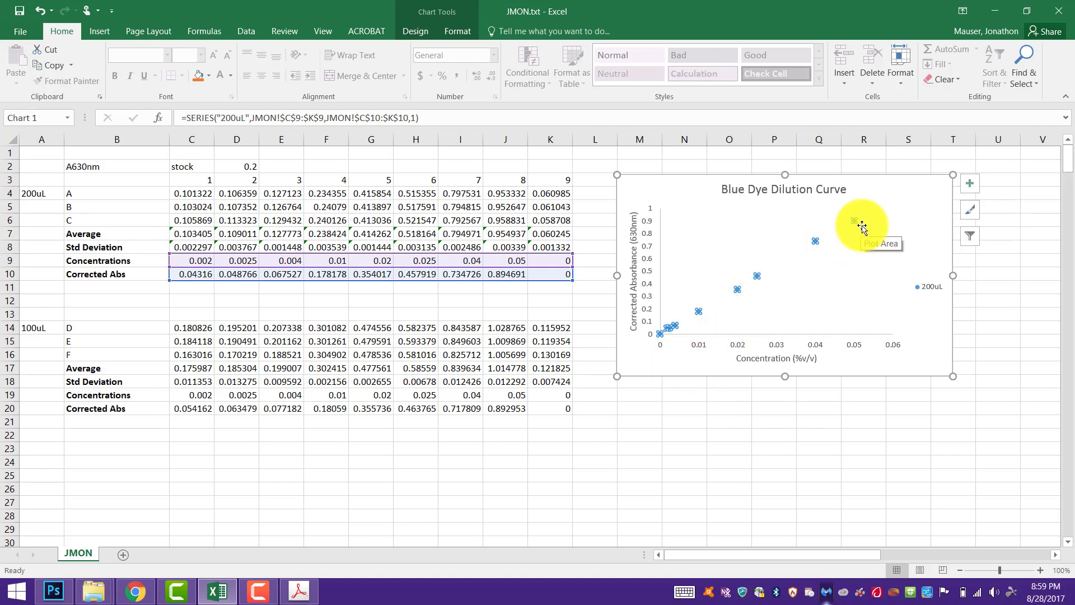
{"action": "left_click", "coordinate": [736, 257]}
{"action": "left_click", "coordinate": [738, 288]}
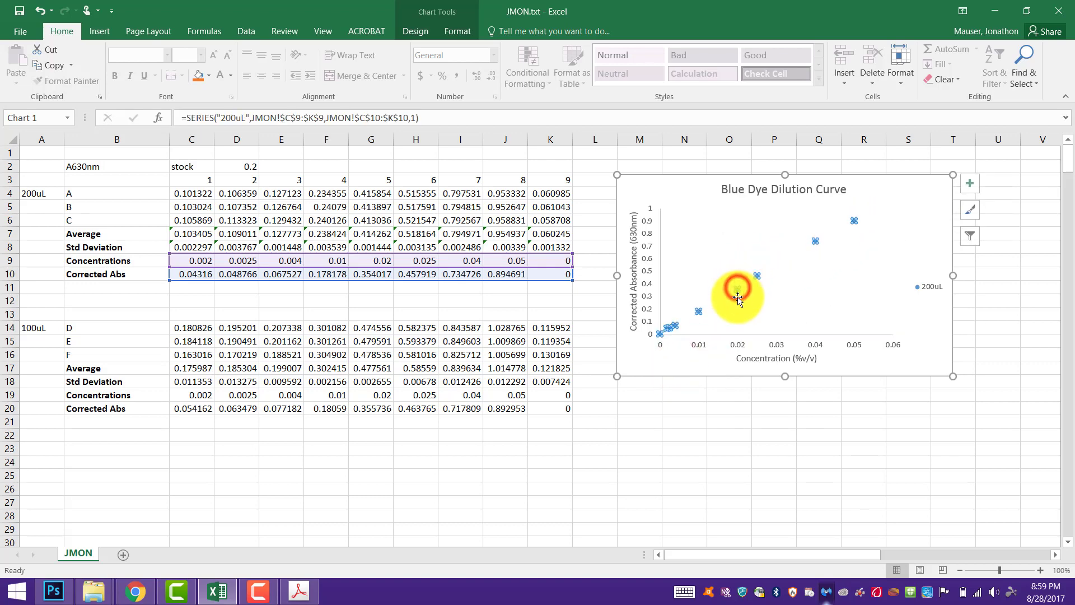
{"action": "right_click", "coordinate": [699, 311]}
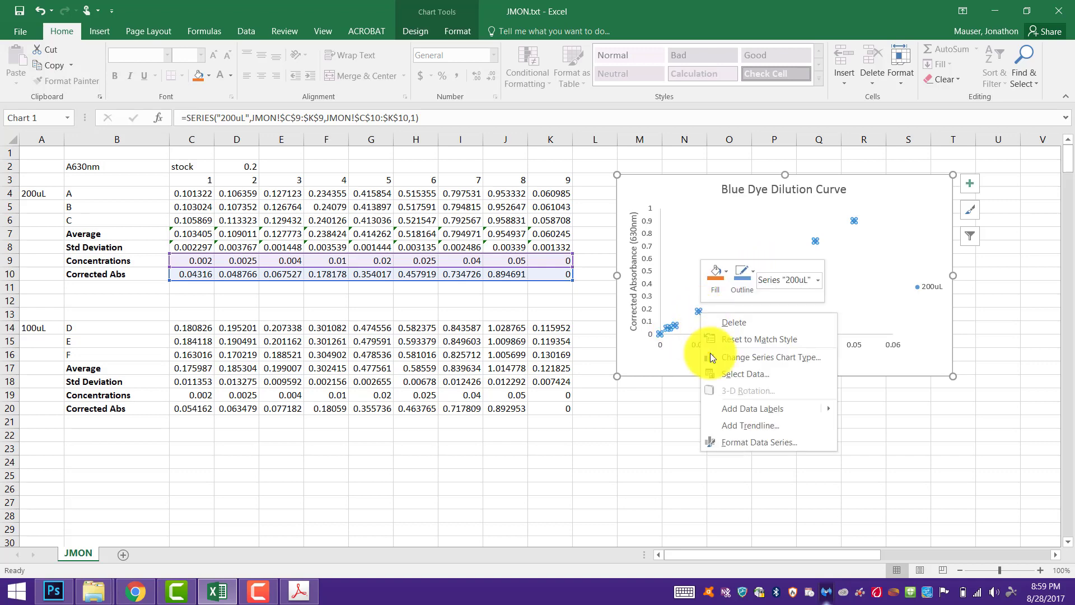
{"action": "left_click", "coordinate": [744, 428]}
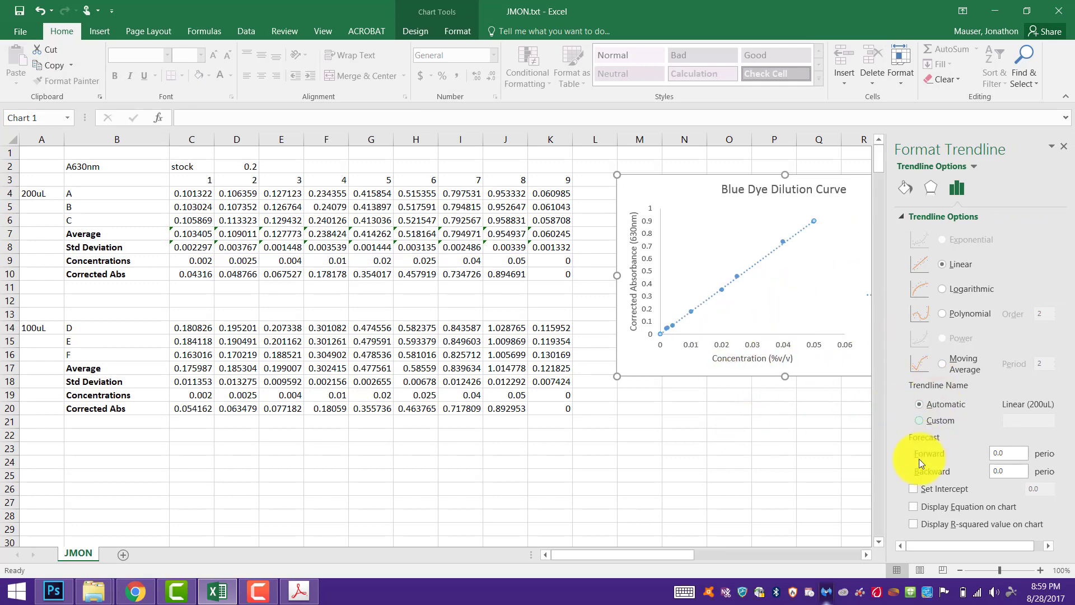
{"action": "left_click", "coordinate": [918, 509]}
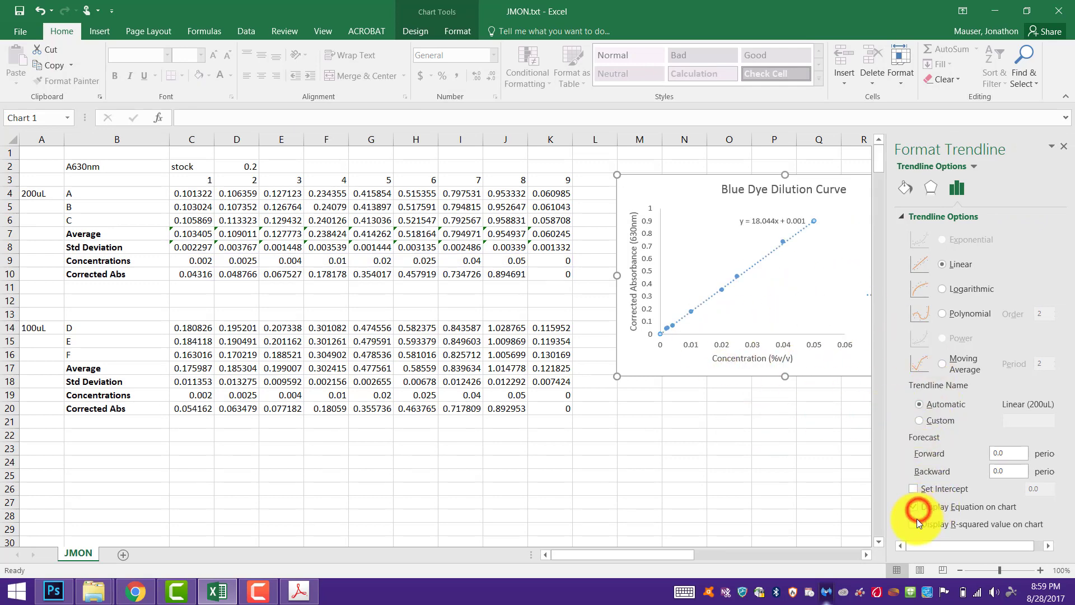
{"action": "left_click", "coordinate": [913, 523]}
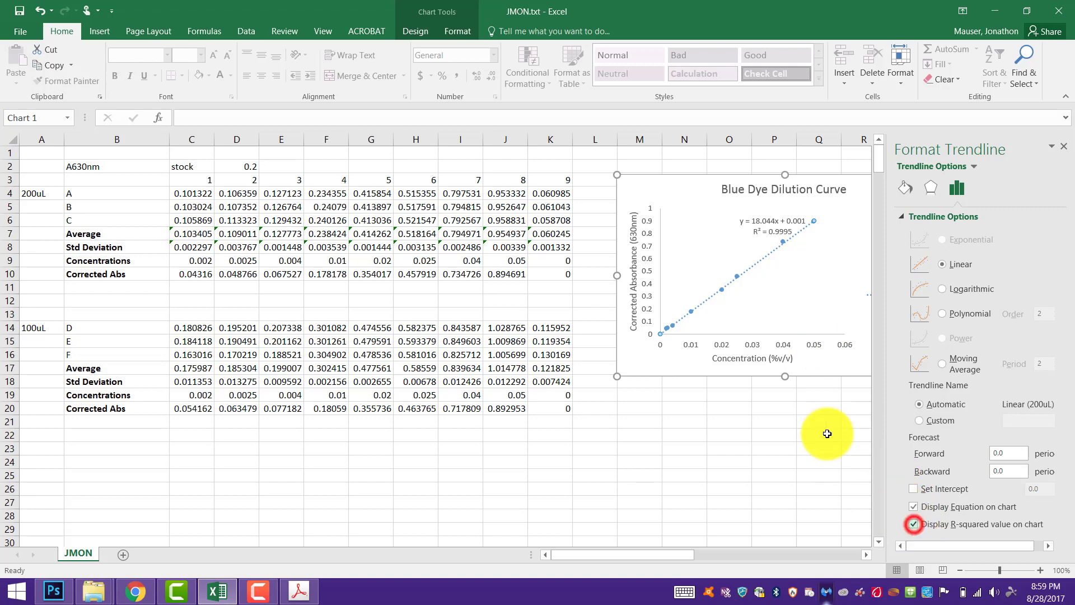
Move the trendline equation label up and away from the line near the chart title, and close the formatting pane.
{"action": "left_click", "coordinate": [768, 218]}
{"action": "left_click_drag", "start_coordinate": [753, 214], "coordinate": [722, 207]}
{"action": "left_click", "coordinate": [726, 224]}
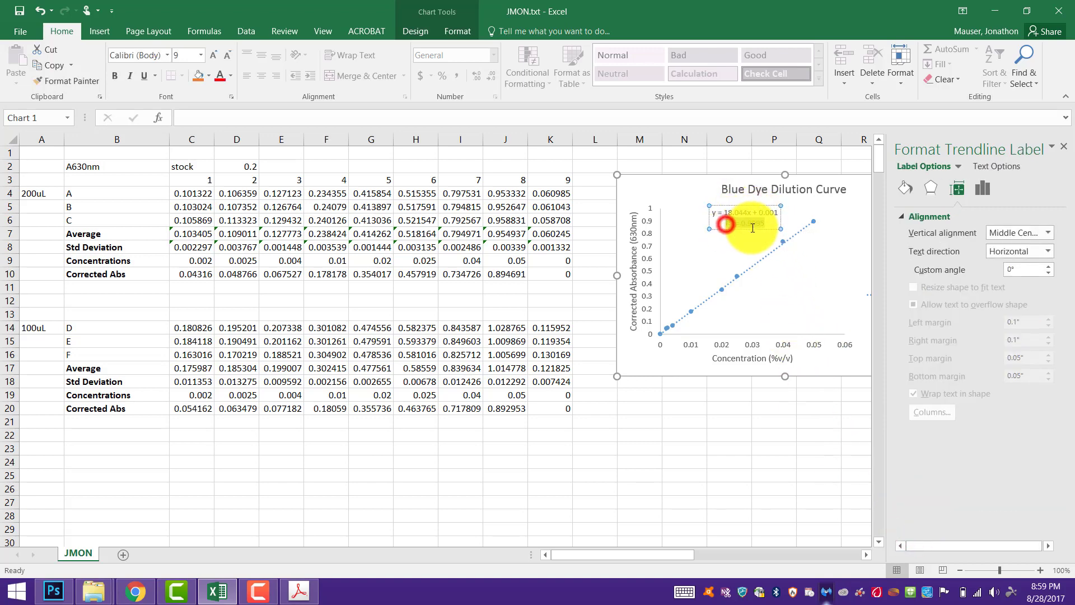
{"action": "left_click", "coordinate": [753, 250]}
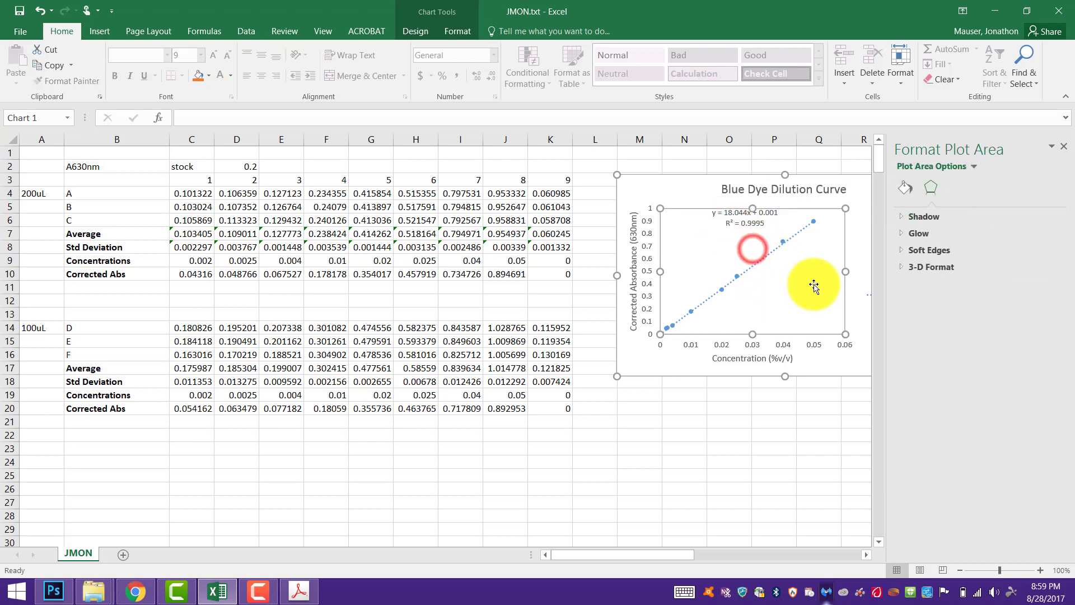
{"action": "left_click", "coordinate": [856, 246]}
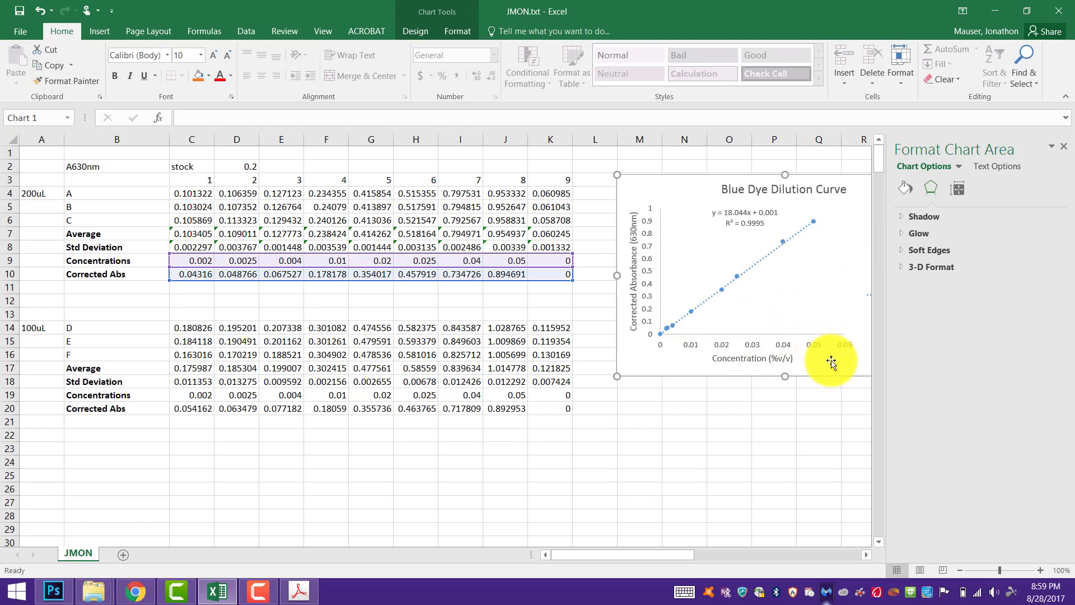
{"action": "left_click", "coordinate": [1062, 147]}
{"action": "left_click", "coordinate": [782, 240]}
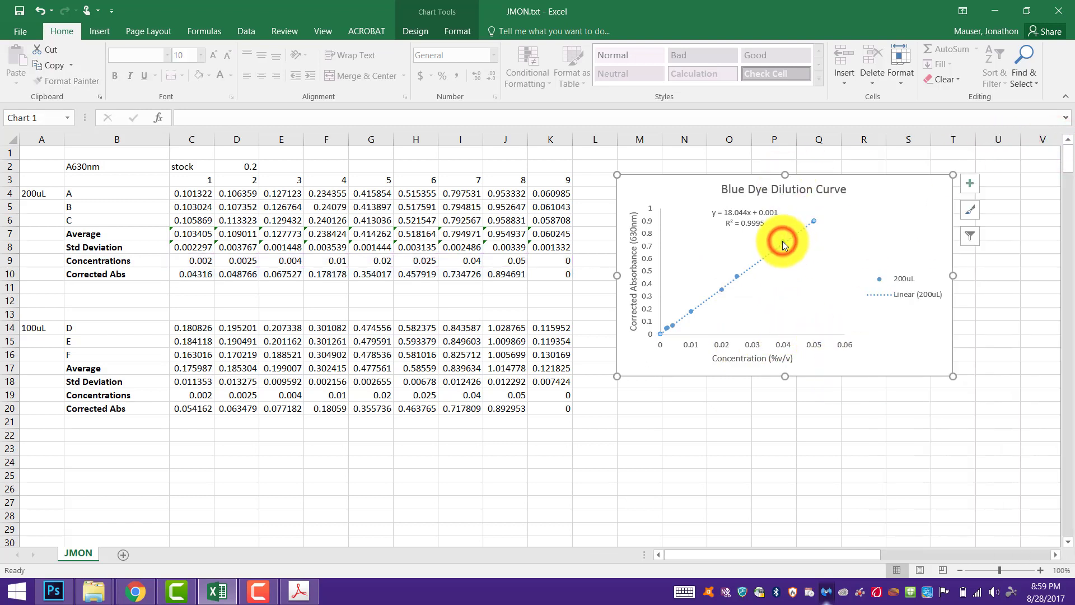
{"action": "double_click", "coordinate": [724, 288]}
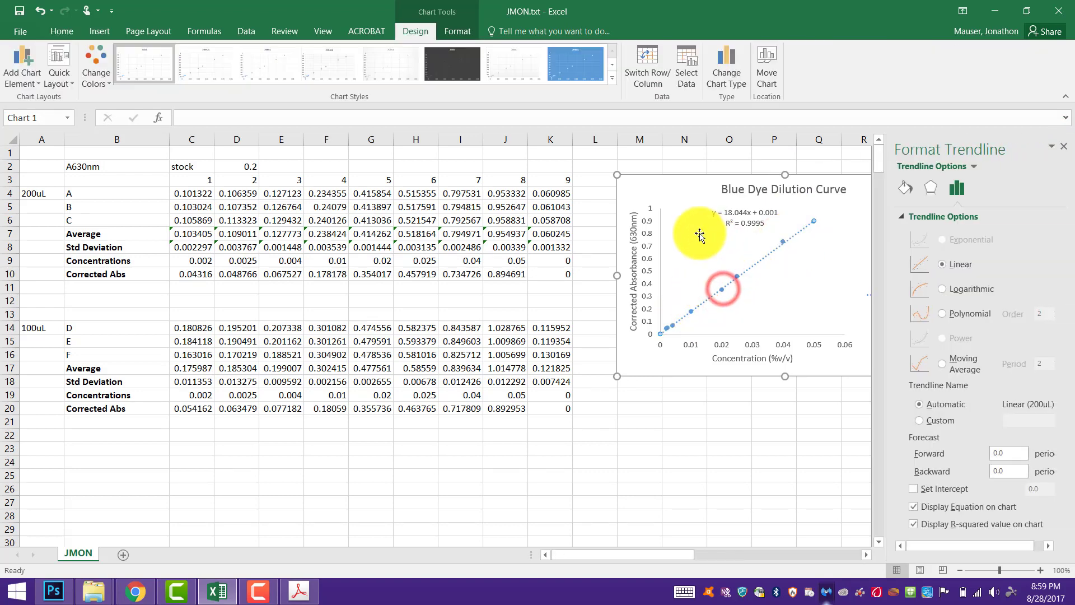
{"action": "left_click", "coordinate": [674, 196]}
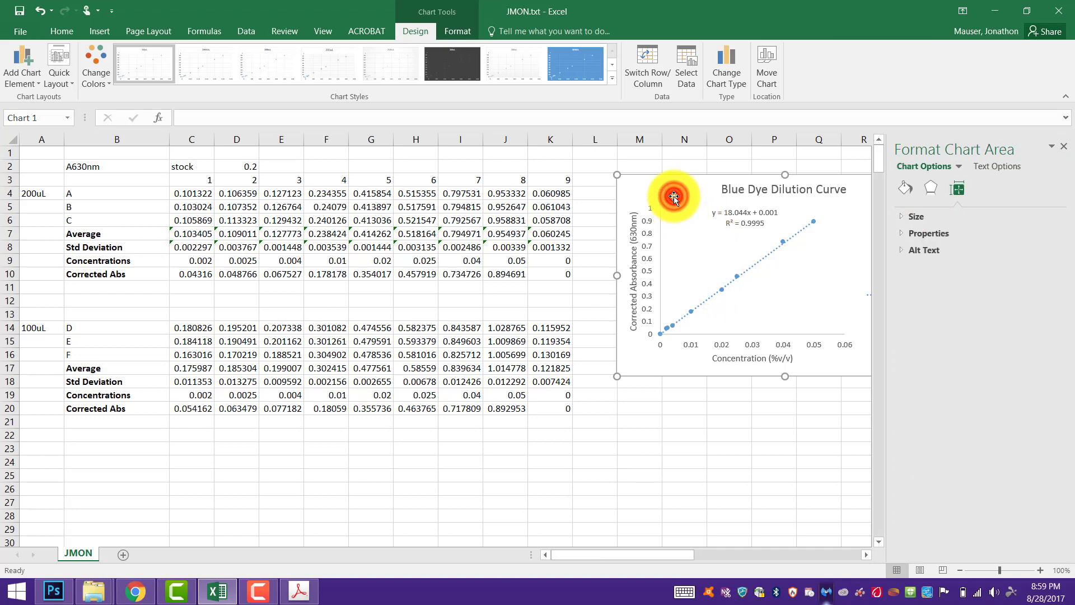
{"action": "left_click", "coordinate": [722, 290]}
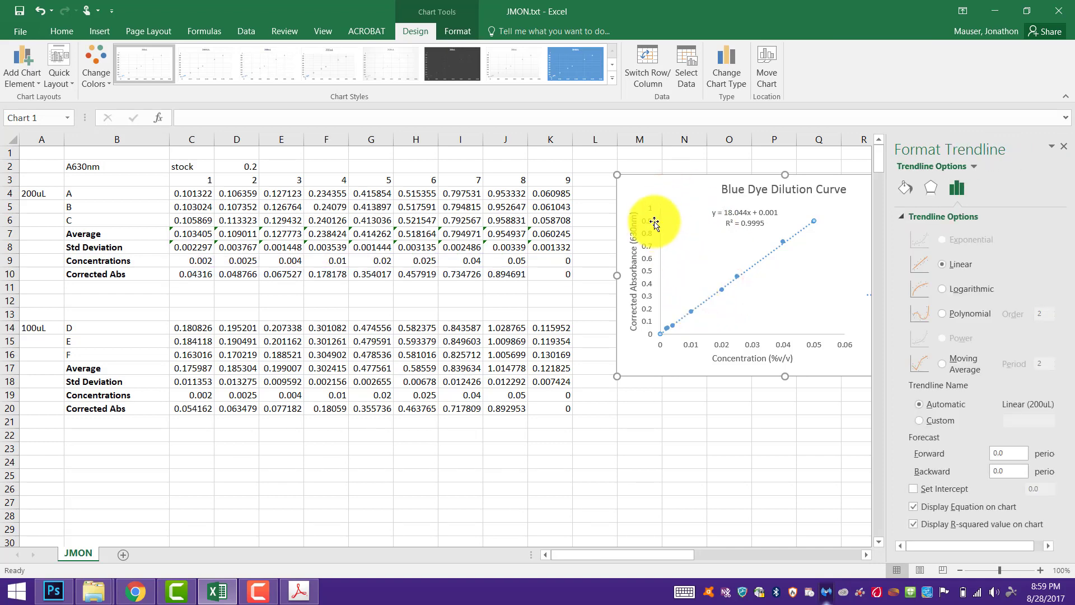
{"action": "left_click", "coordinate": [1064, 148]}
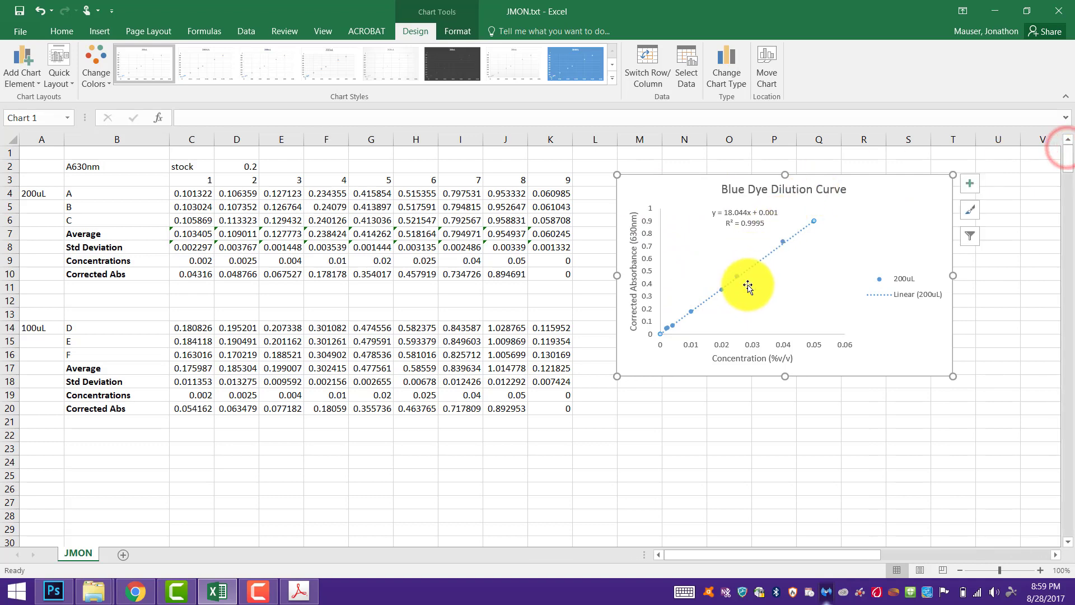
Add error bars to the 200uL series and delete the horizontal ones, keeping only the vertical error bars.
{"action": "left_click", "coordinate": [735, 274]}
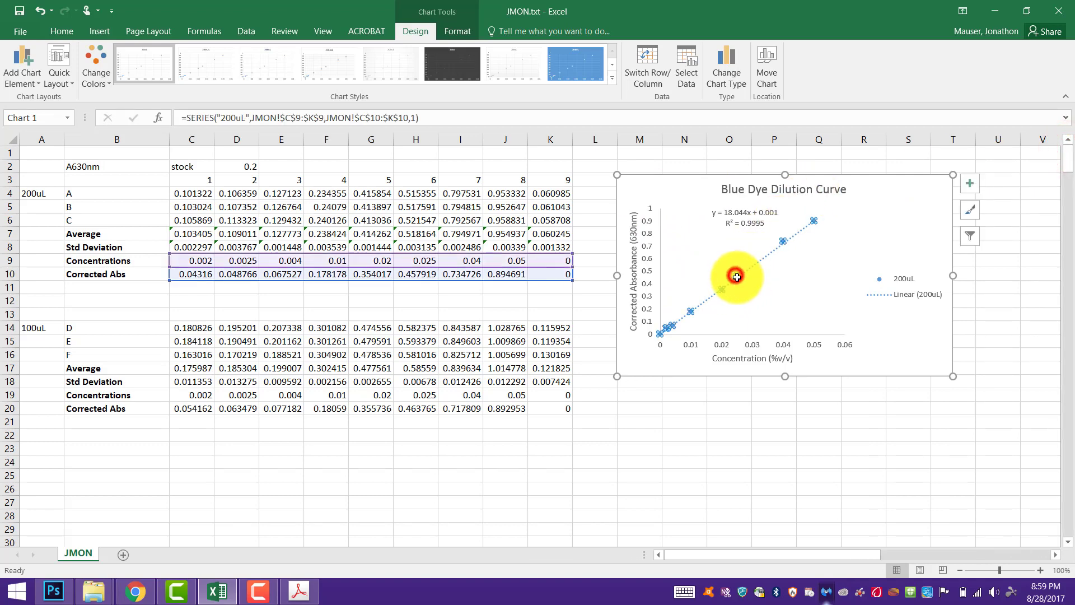
{"action": "left_click", "coordinate": [970, 185]}
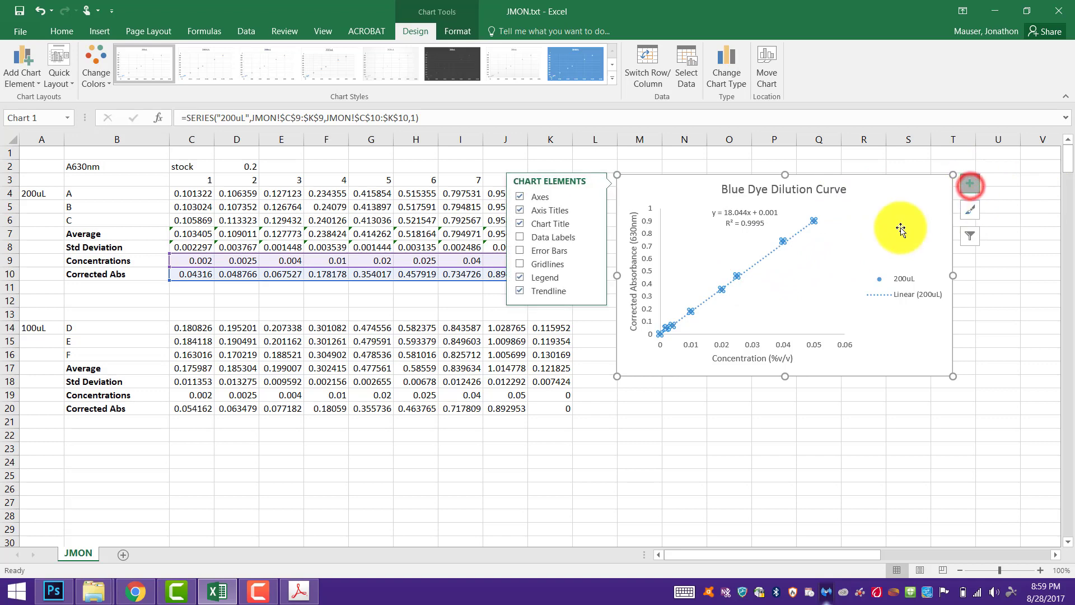
{"action": "left_click", "coordinate": [556, 252]}
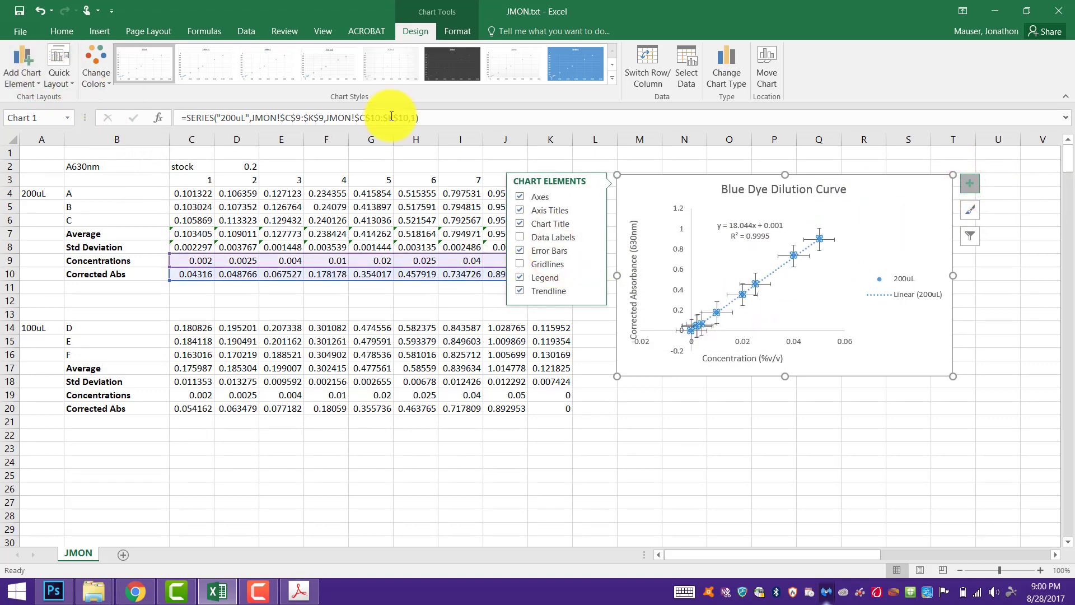
{"action": "left_click", "coordinate": [767, 283]}
{"action": "key", "text": "Delete"}
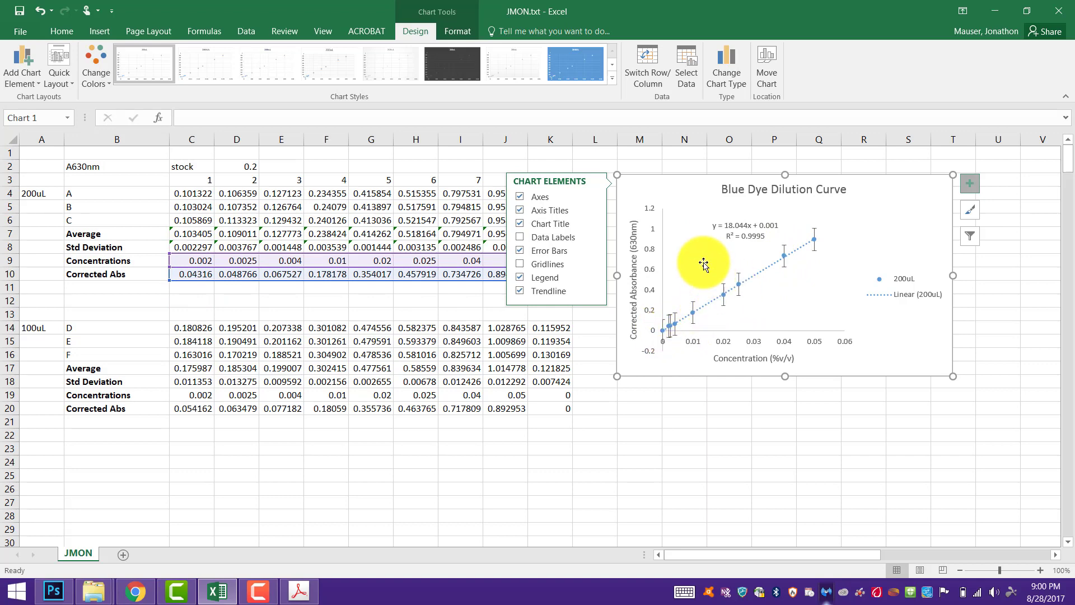
{"action": "left_click", "coordinate": [863, 211]}
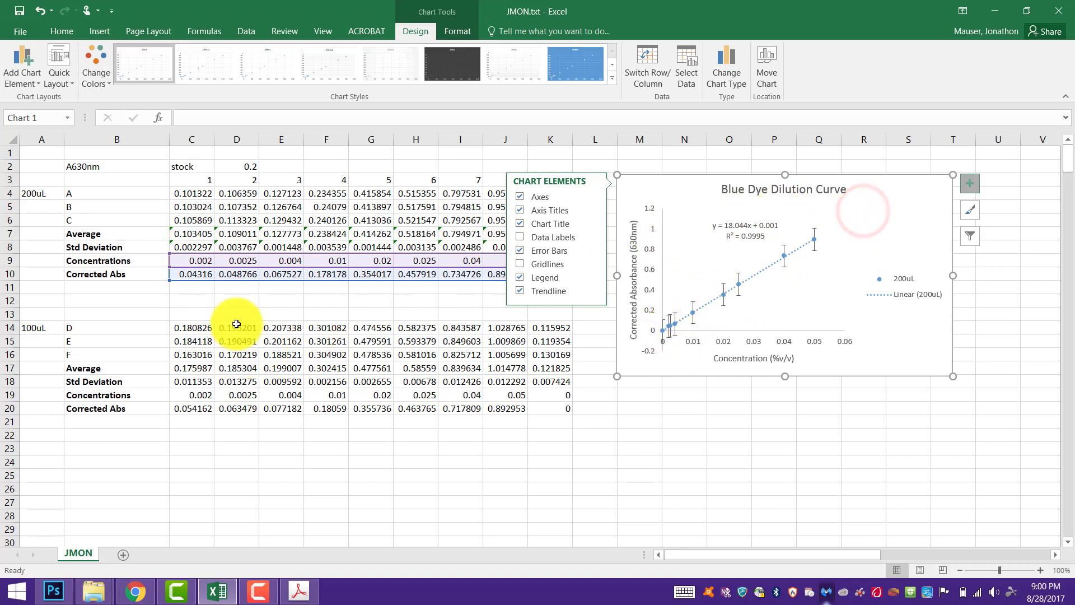
{"action": "left_click", "coordinate": [216, 274]}
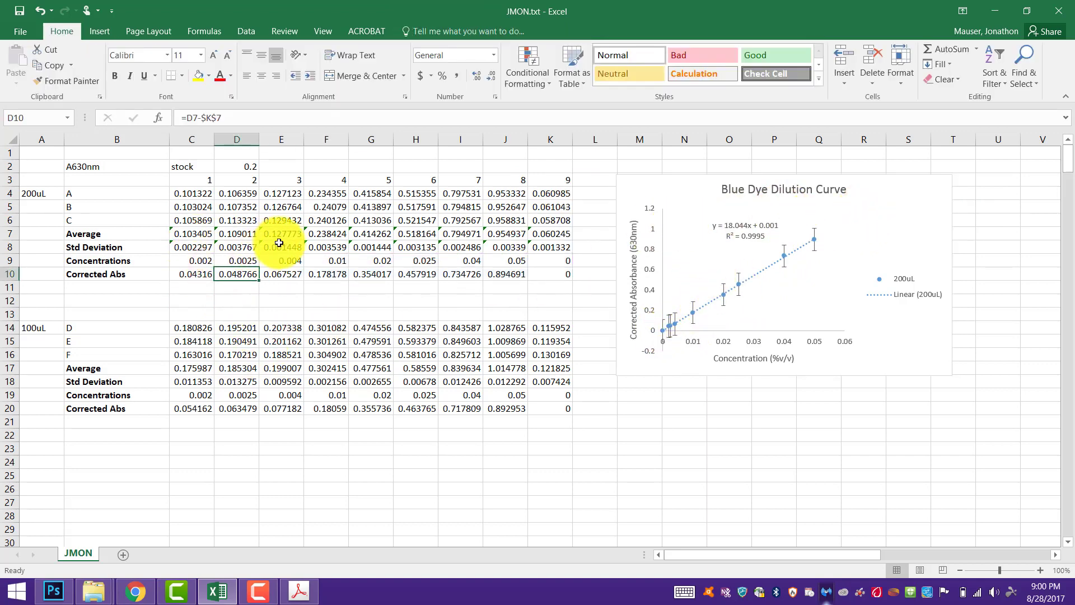
Switch the vertical error bars to a custom error amount, using the 200uL standard deviations in C8:K8 as positive error values.
{"action": "left_click", "coordinate": [739, 278]}
{"action": "right_click", "coordinate": [739, 278]}
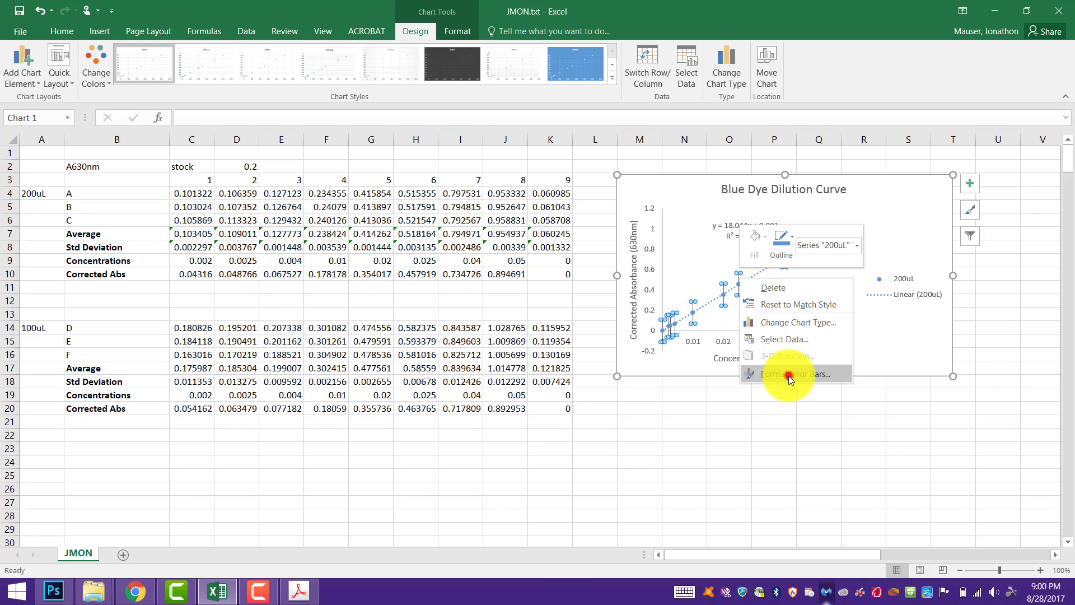
{"action": "left_click", "coordinate": [788, 374]}
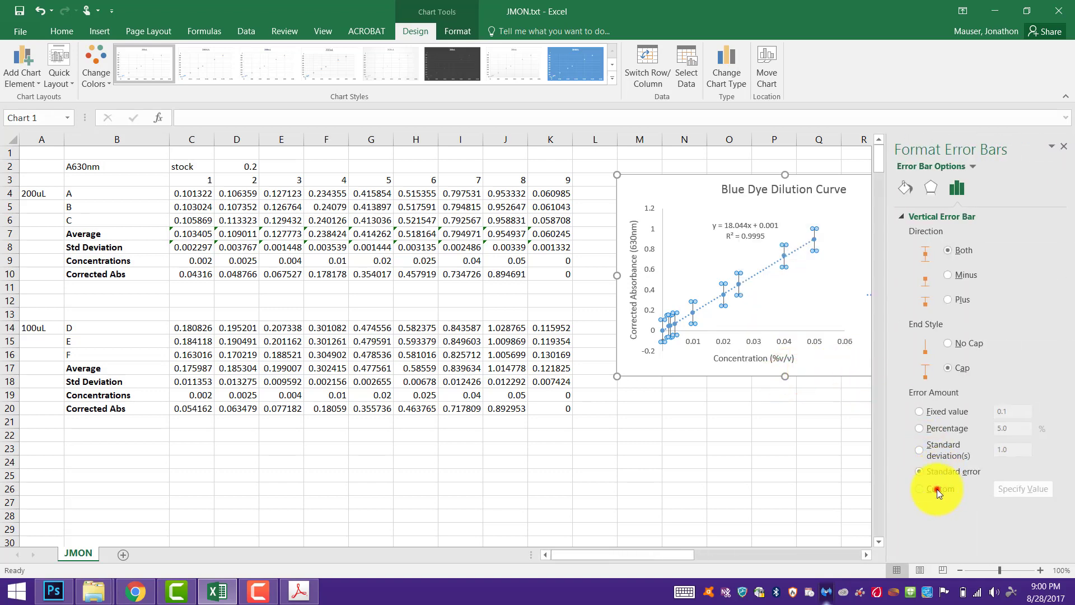
{"action": "left_click", "coordinate": [936, 488]}
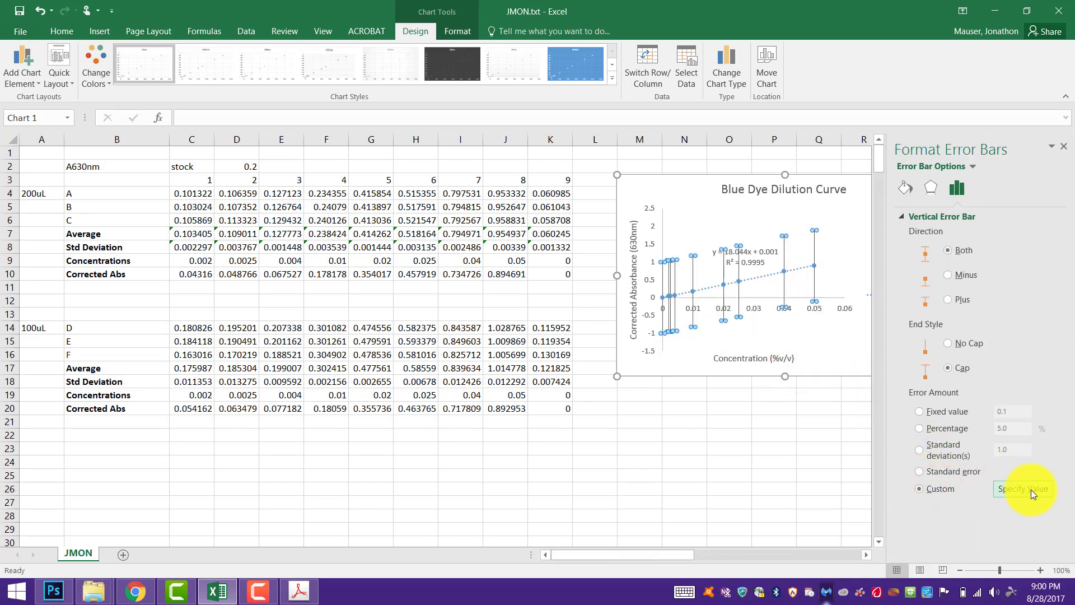
{"action": "left_click", "coordinate": [1023, 488]}
{"action": "left_click", "coordinate": [784, 277]}
{"action": "left_click", "coordinate": [847, 271]}
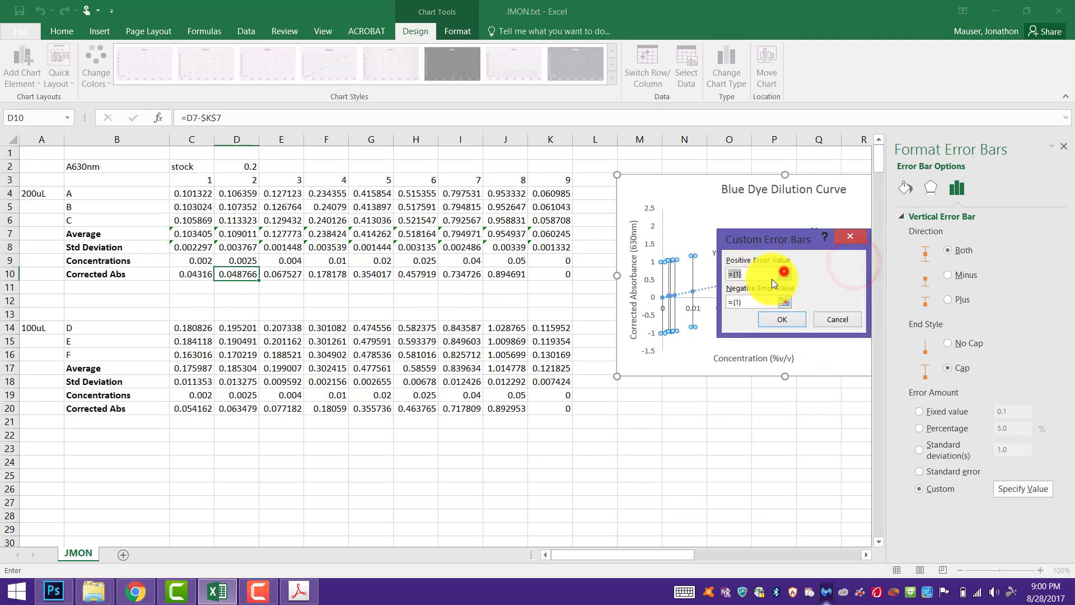
{"action": "left_click", "coordinate": [784, 275]}
{"action": "left_click_drag", "start_coordinate": [192, 247], "coordinate": [559, 250]}
{"action": "left_click", "coordinate": [856, 262]}
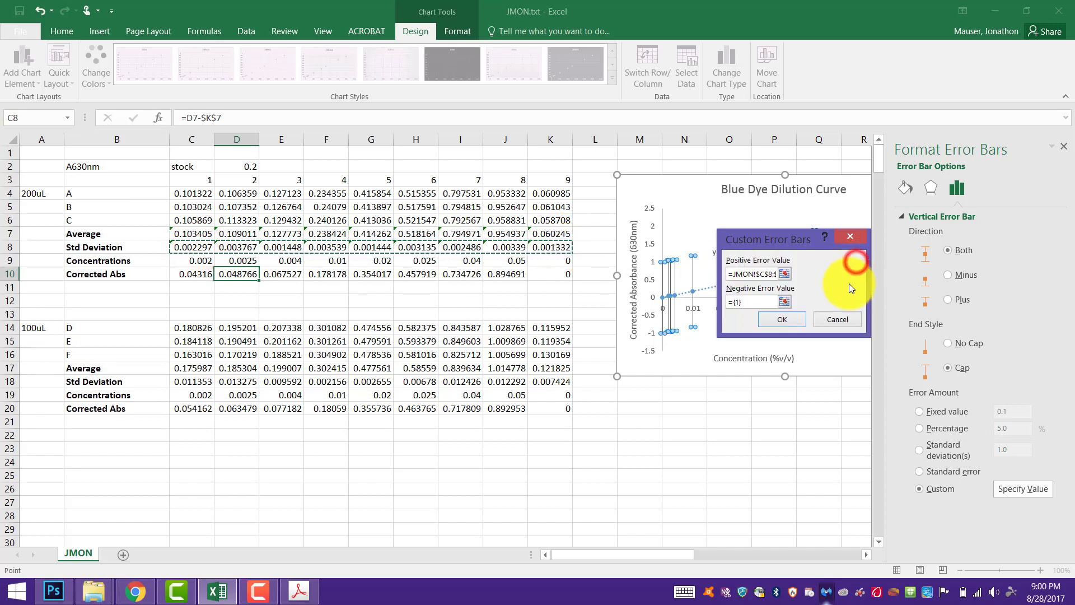
Use the standard deviations in C8:K8 as negative error values too, apply the custom error bars, and close the formatting pane.
{"action": "left_click", "coordinate": [785, 299]}
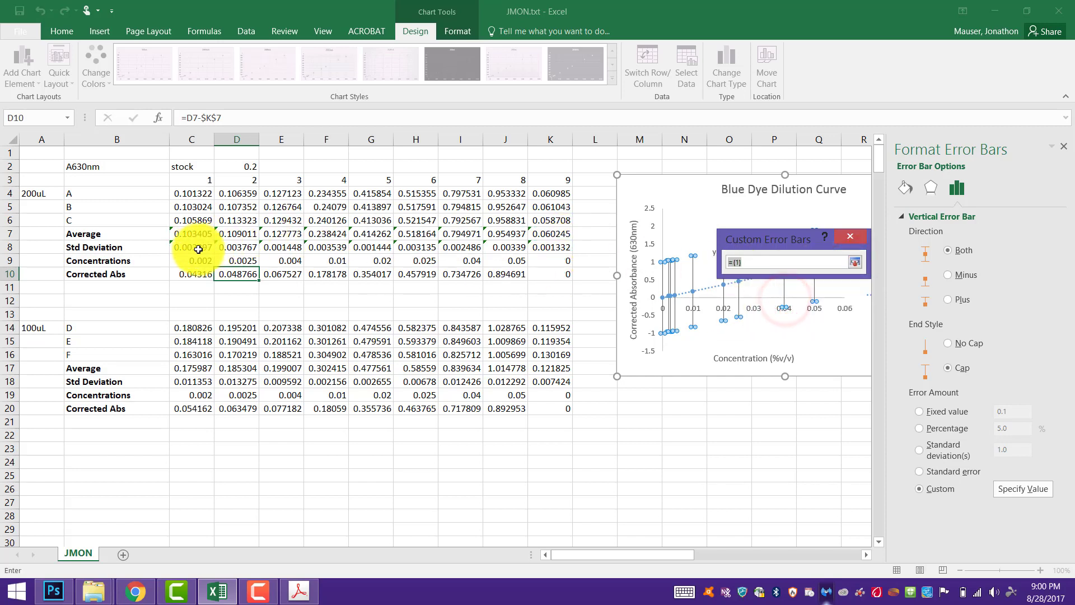
{"action": "left_click_drag", "start_coordinate": [191, 248], "coordinate": [552, 247]}
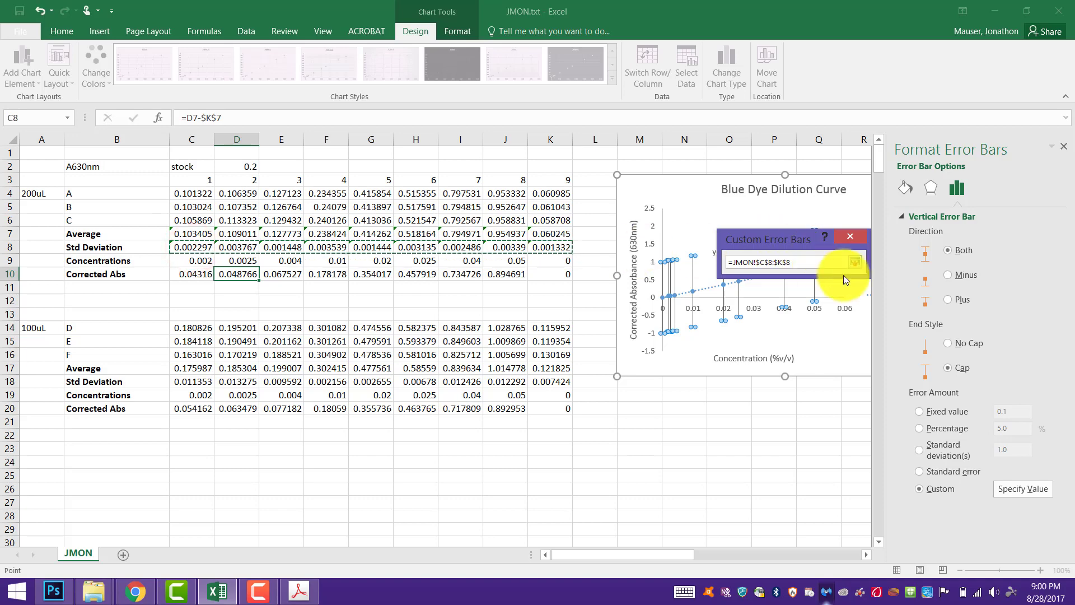
{"action": "left_click", "coordinate": [855, 262]}
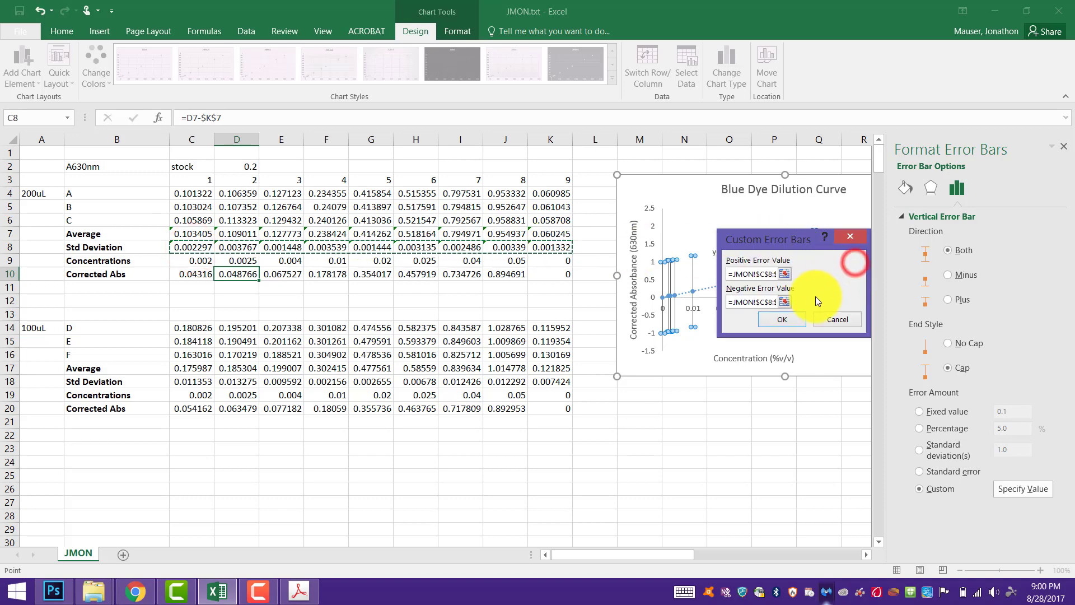
{"action": "left_click", "coordinate": [784, 320]}
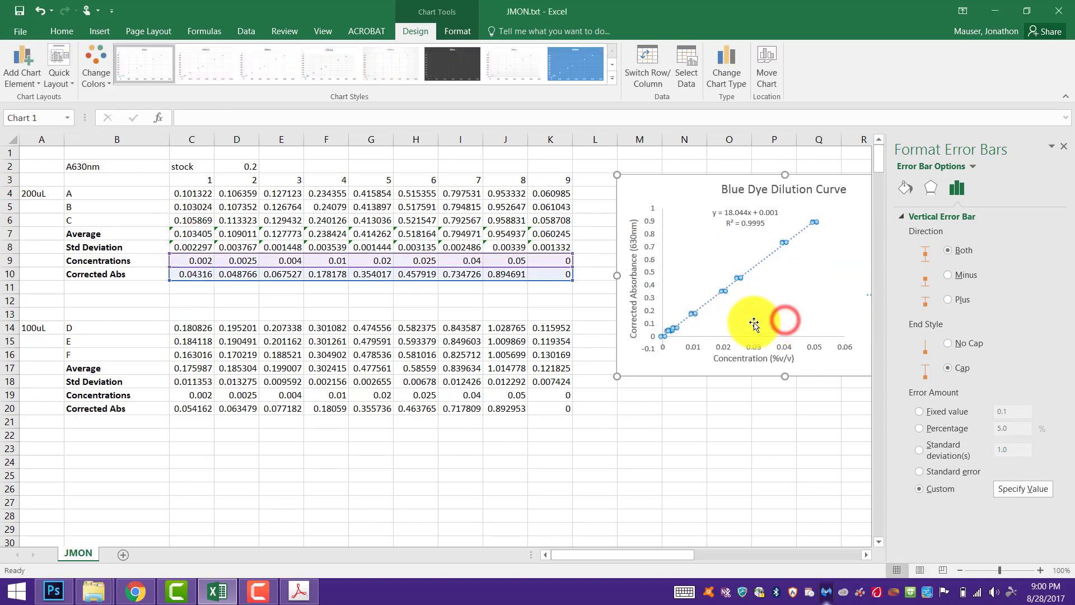
{"action": "left_click", "coordinate": [781, 299]}
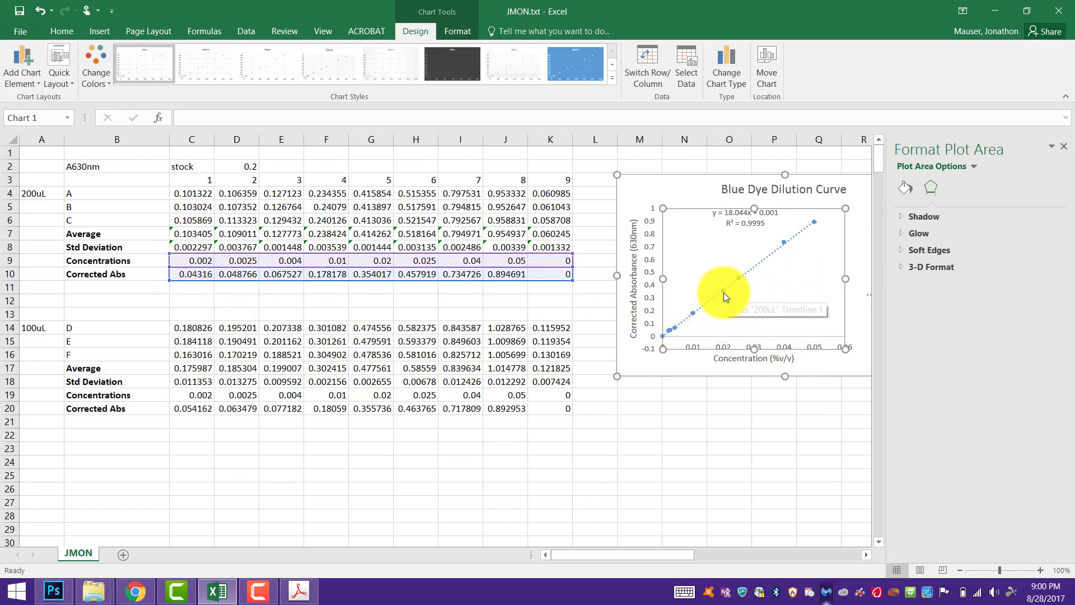
{"action": "left_click", "coordinate": [1060, 149]}
Delete the Linear (200uL) trendline entry from the chart legend.
{"action": "left_click", "coordinate": [871, 240]}
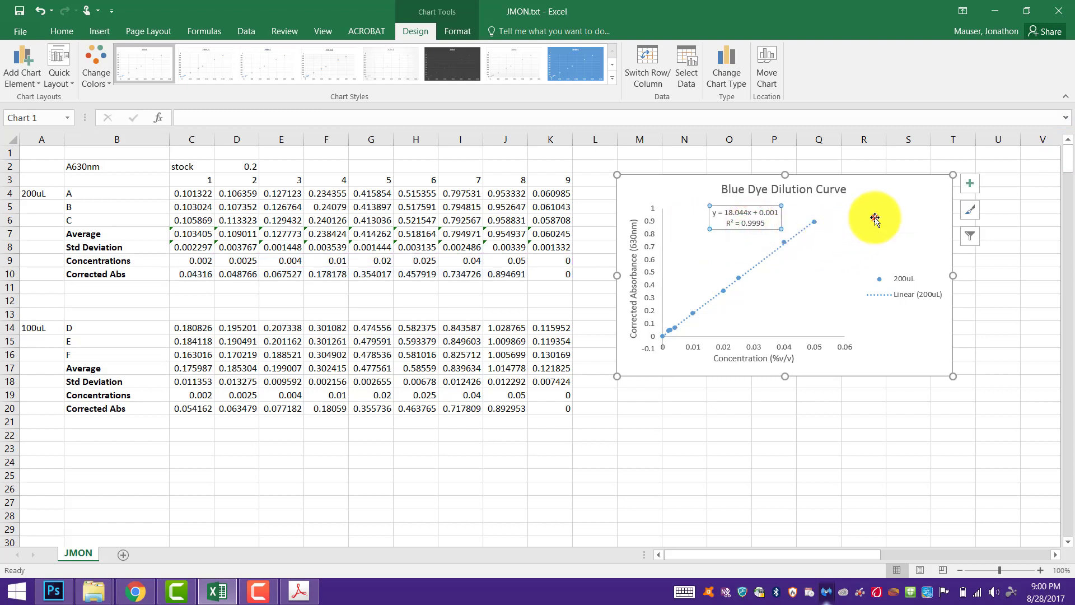
{"action": "left_click", "coordinate": [874, 218]}
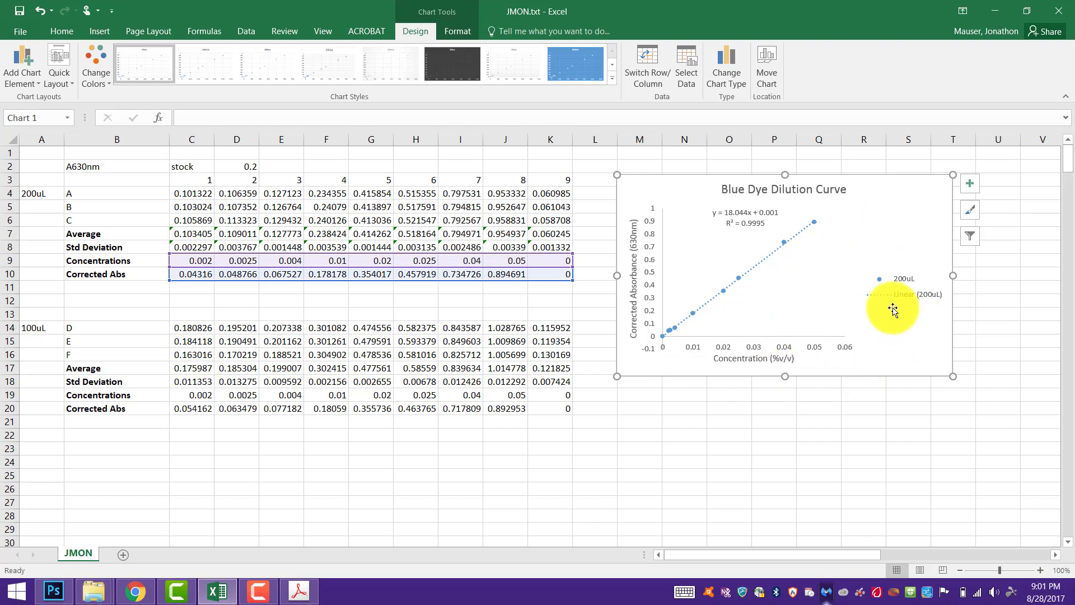
{"action": "left_click", "coordinate": [911, 301]}
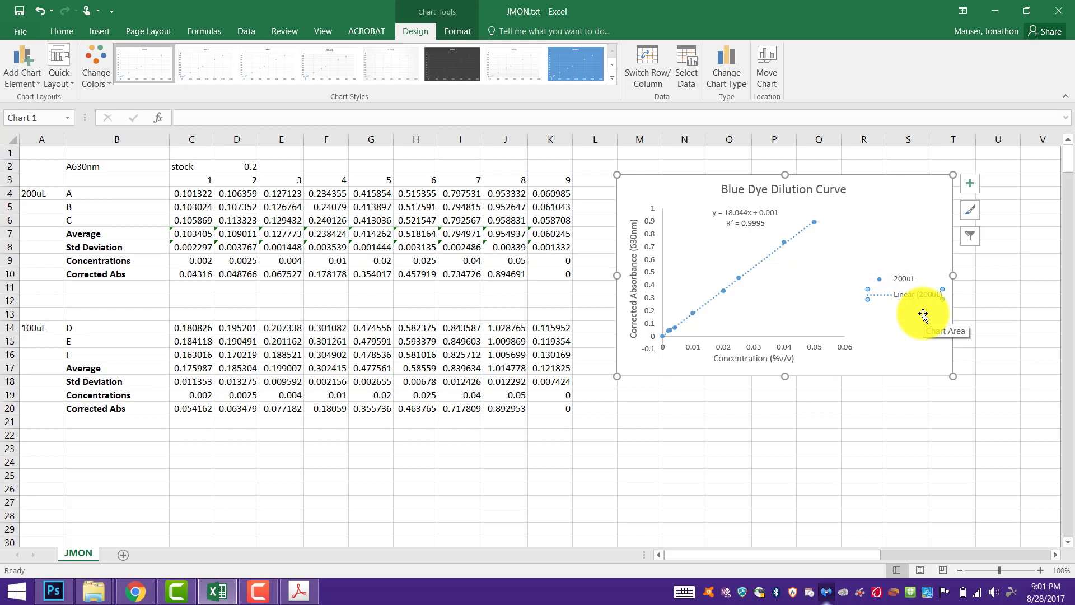
{"action": "key", "text": "Delete"}
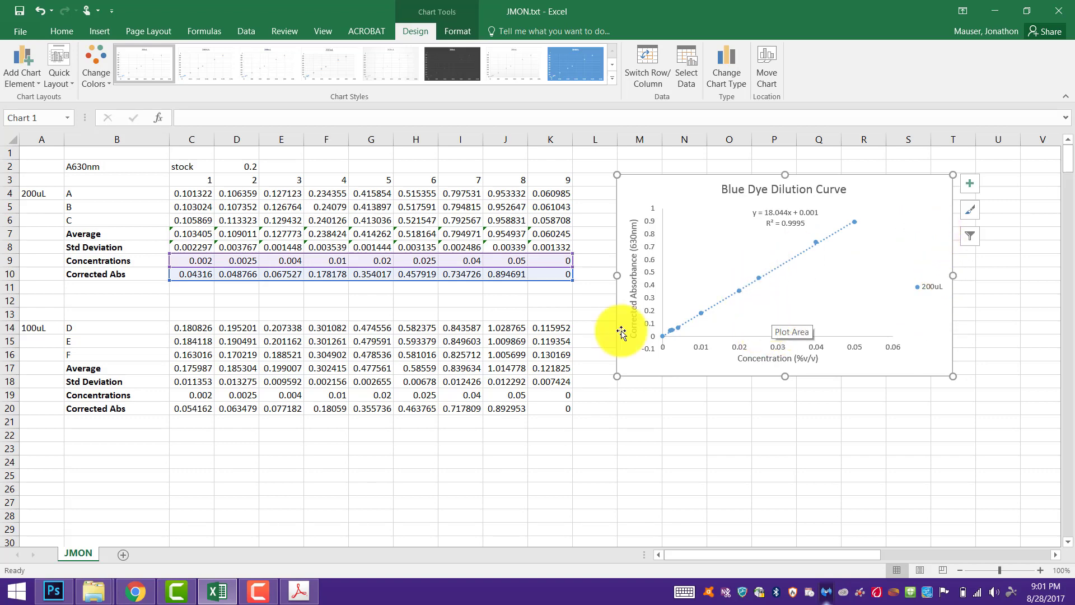
Add a chart data series named 100uL, using the 100uL concentrations in C19:K19 as its X values.
{"action": "left_click", "coordinate": [29, 328]}
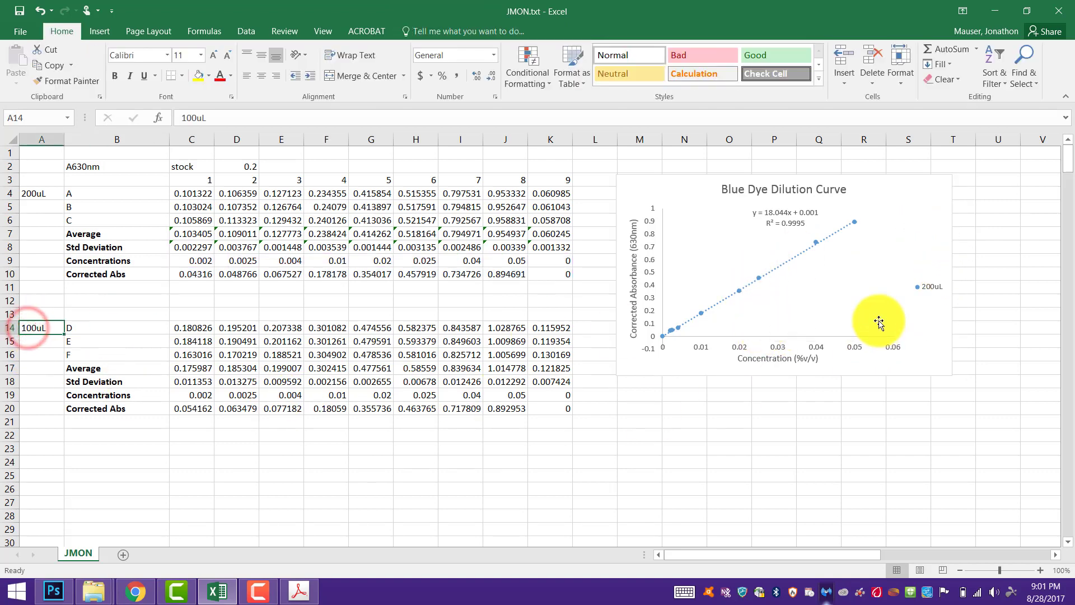
{"action": "right_click", "coordinate": [845, 280]}
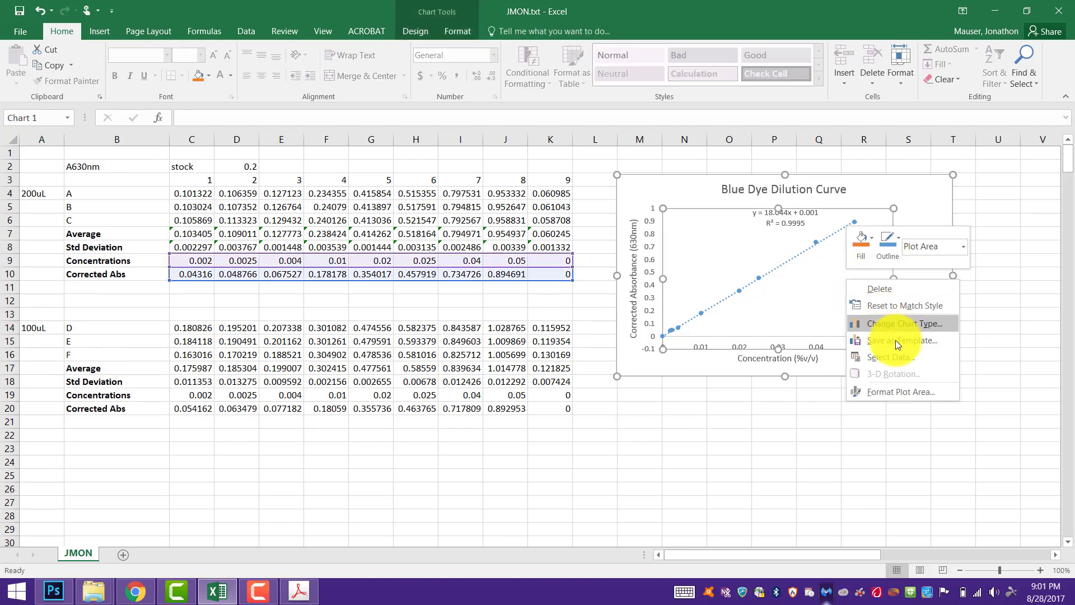
{"action": "left_click", "coordinate": [876, 362]}
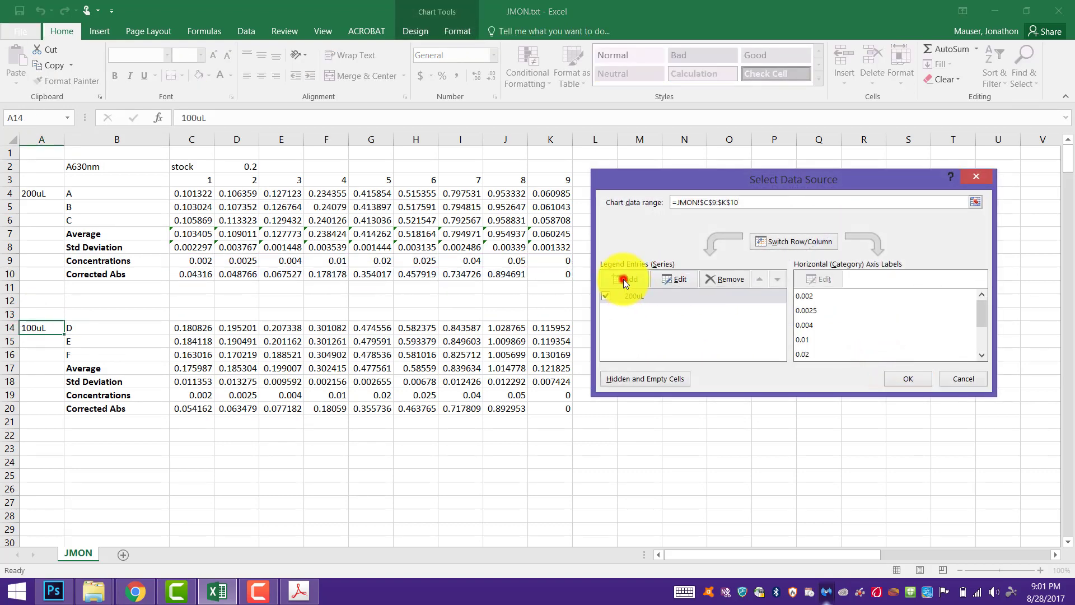
{"action": "left_click", "coordinate": [623, 279]}
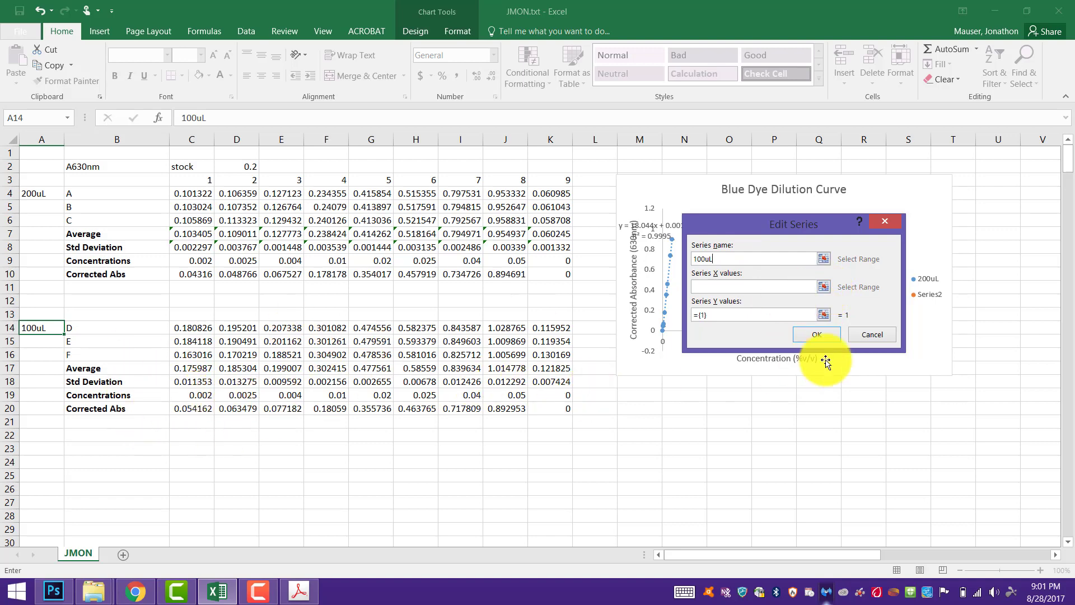
{"action": "left_click", "coordinate": [824, 288]}
{"action": "left_click", "coordinate": [196, 394]}
{"action": "left_click_drag", "start_coordinate": [196, 394], "coordinate": [559, 395]}
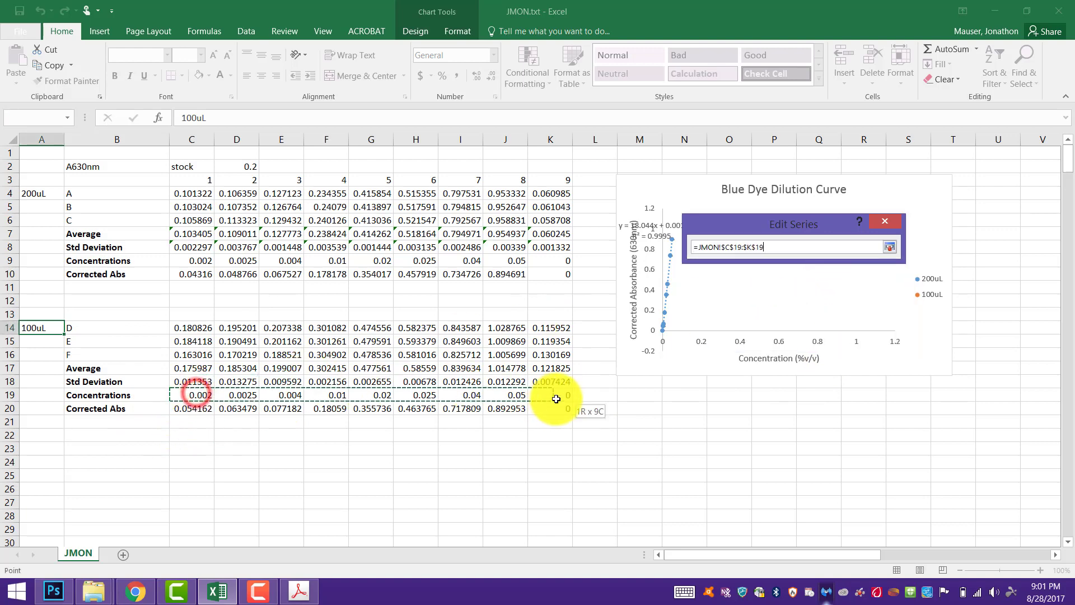
{"action": "left_click", "coordinate": [892, 246]}
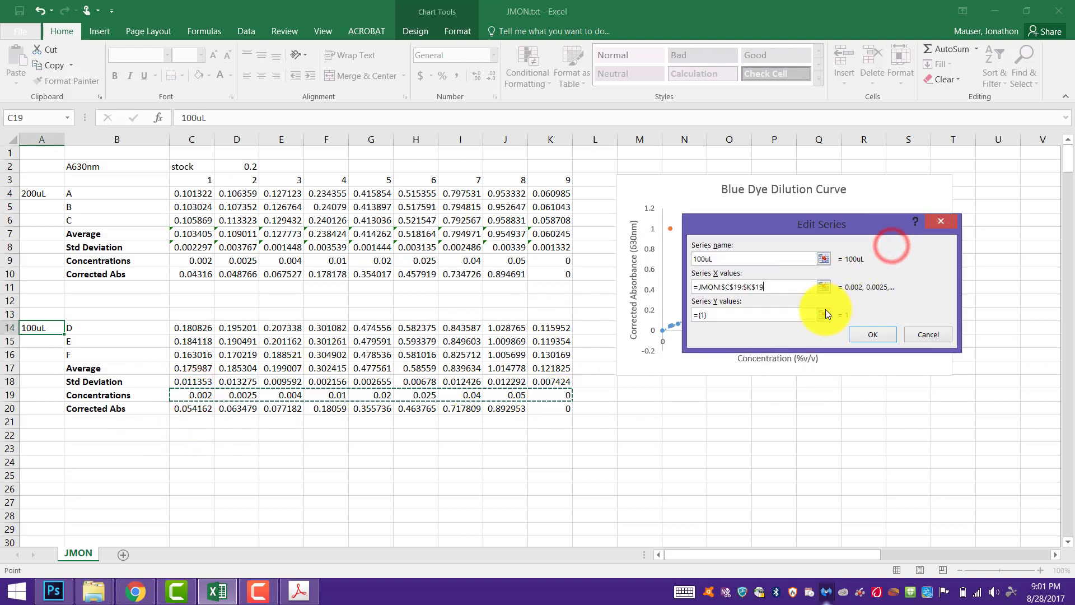
Use the corrected absorbances in C20:K20 as the 100uL series' Y values and apply the chart's data source changes.
{"action": "left_click", "coordinate": [825, 311]}
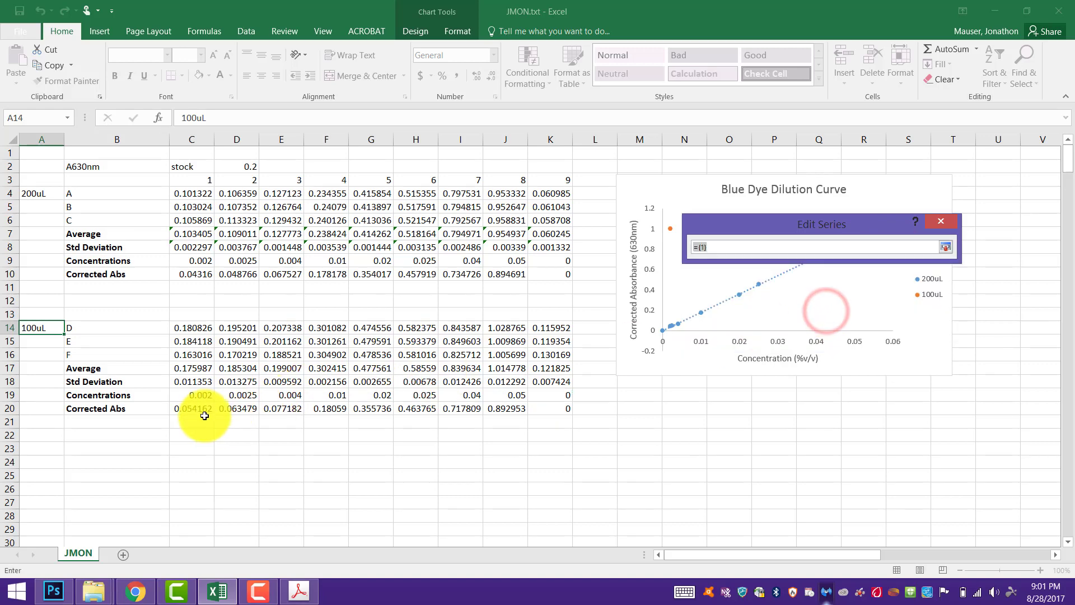
{"action": "left_click_drag", "start_coordinate": [192, 409], "coordinate": [560, 411]}
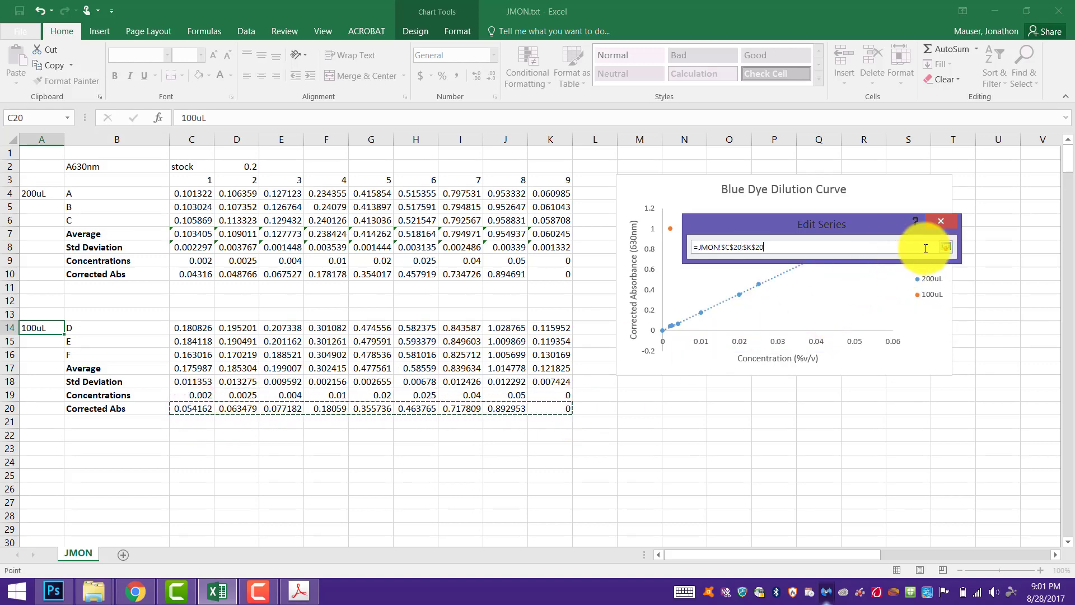
{"action": "left_click", "coordinate": [945, 248]}
{"action": "left_click", "coordinate": [944, 334]}
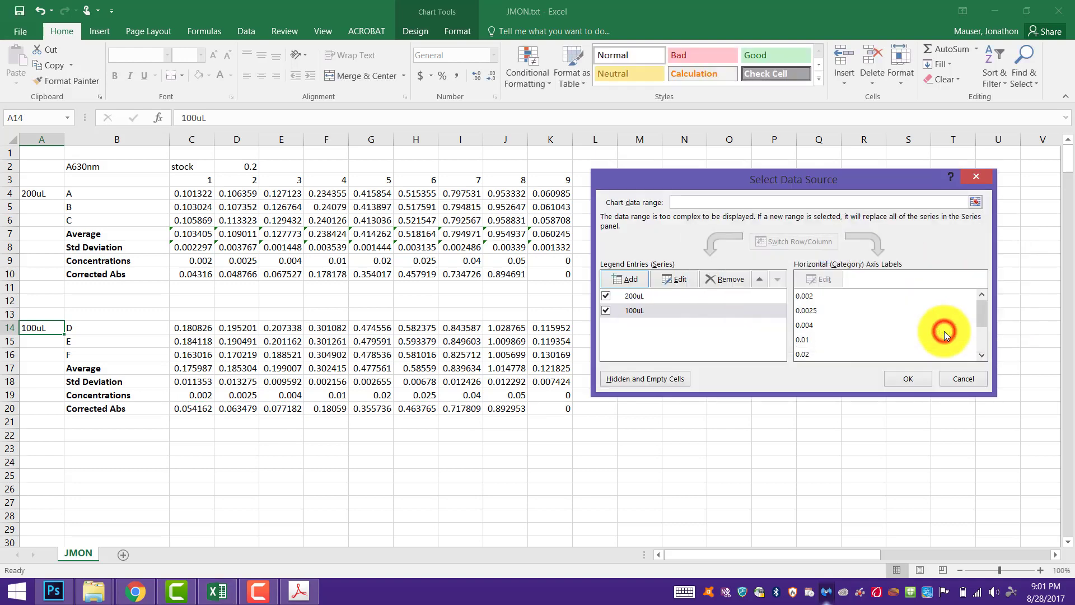
{"action": "left_click", "coordinate": [894, 377]}
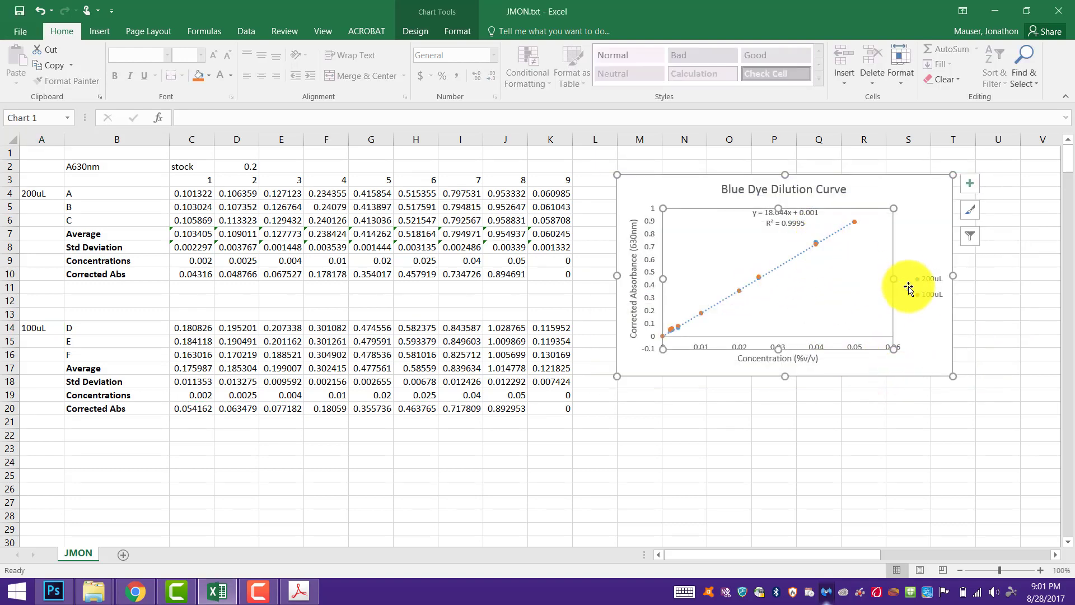
Move the 200uL trendline's equation and R-squared label to the upper left of the plot.
{"action": "left_click", "coordinate": [778, 323]}
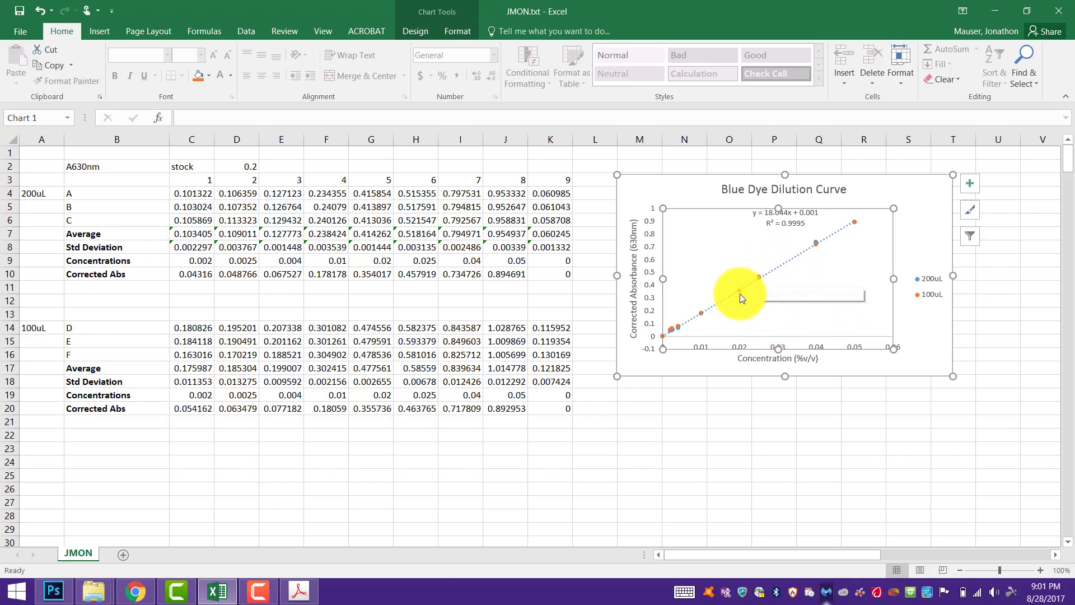
{"action": "left_click", "coordinate": [784, 222]}
{"action": "left_click_drag", "start_coordinate": [806, 205], "coordinate": [730, 204]}
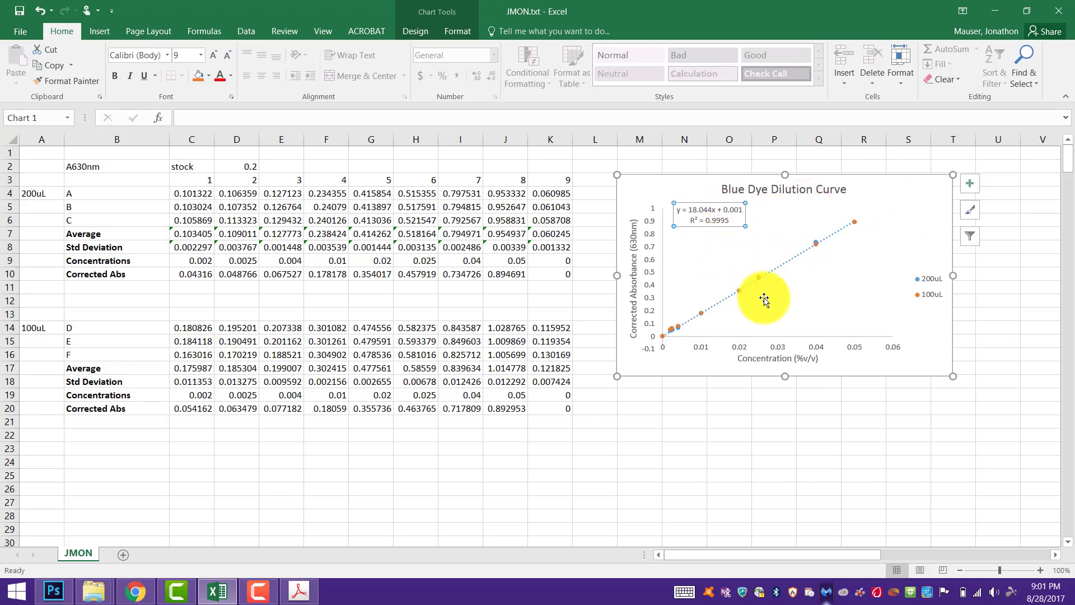
{"action": "left_click", "coordinate": [777, 310]}
Add a linear trendline to the 100uL series, displaying its equation and R-squared value on the chart.
{"action": "left_click", "coordinate": [759, 276]}
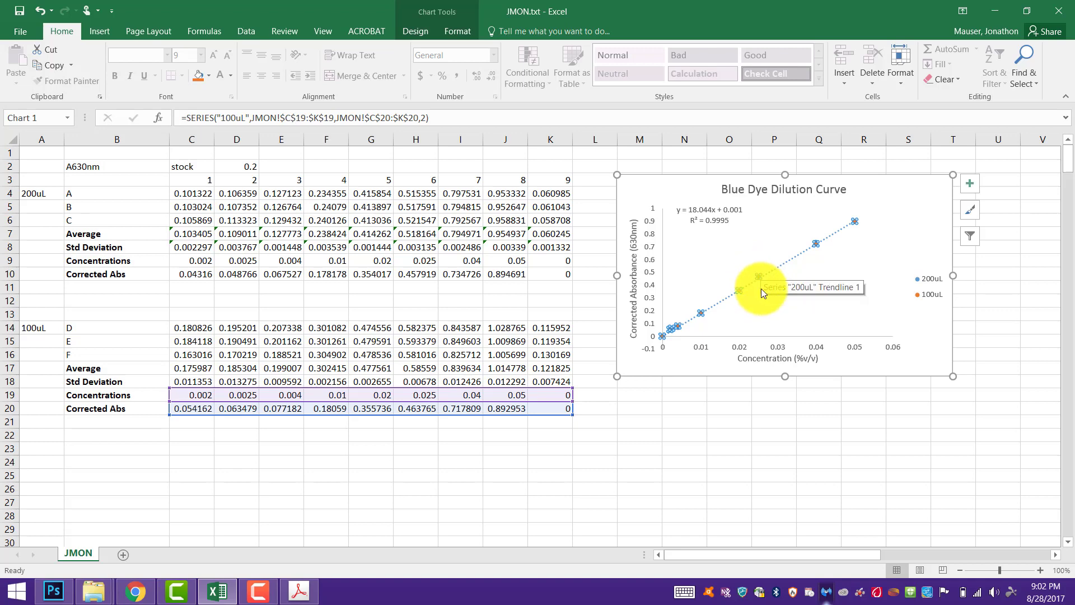
{"action": "right_click", "coordinate": [757, 273]}
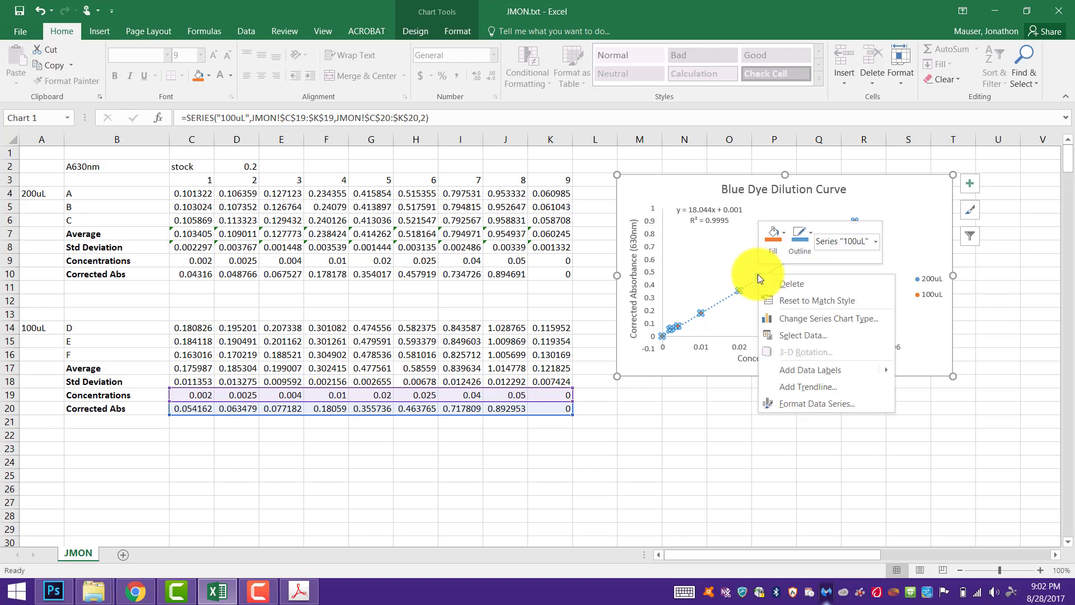
{"action": "left_click", "coordinate": [797, 384]}
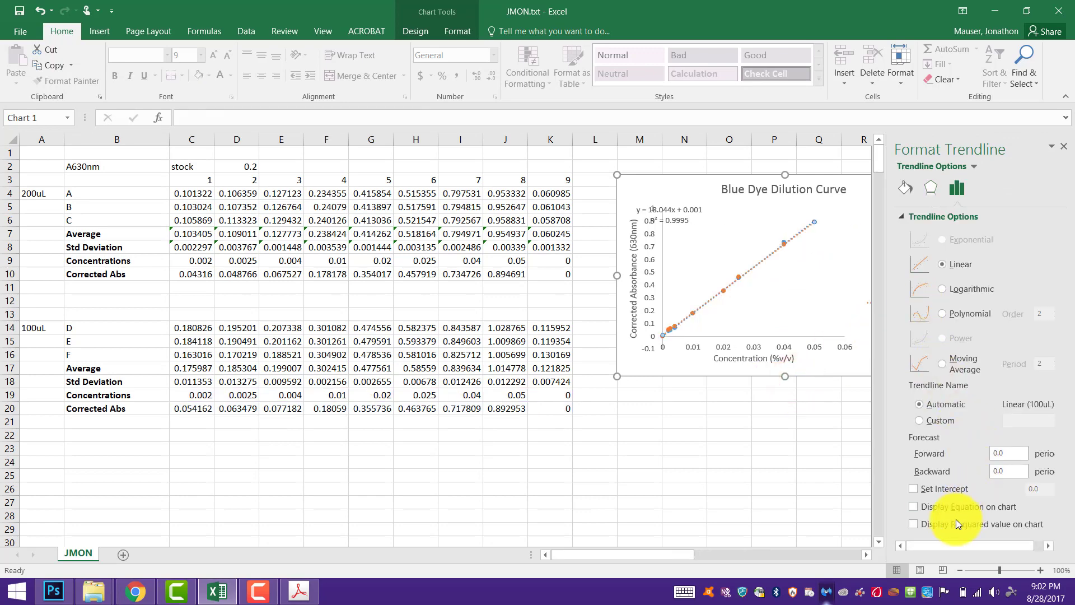
{"action": "left_click", "coordinate": [940, 523]}
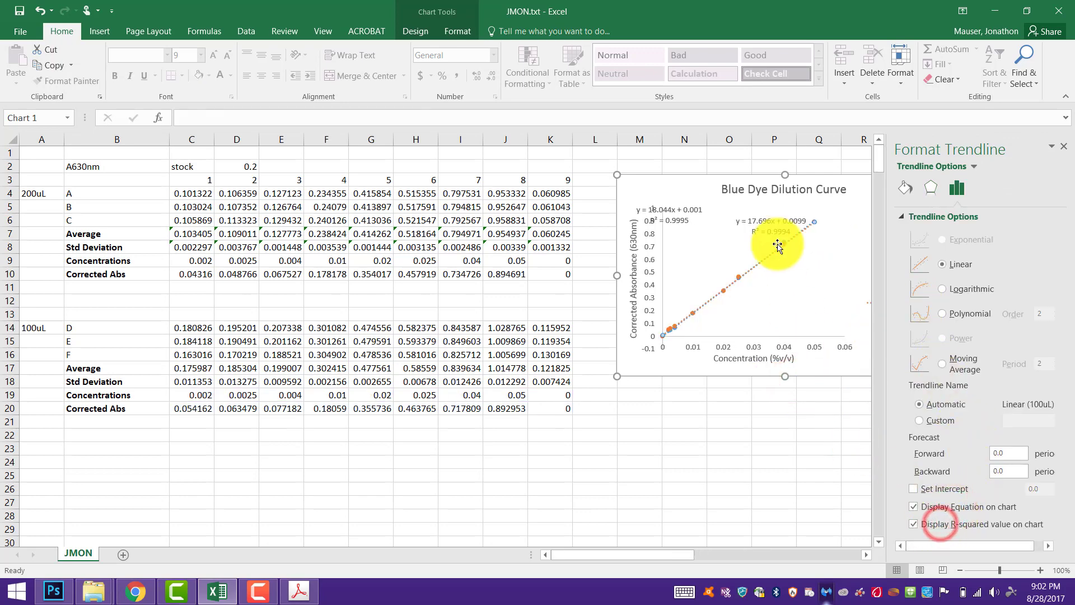
Move the 100uL trendline's equation and R-squared label into the empty area below the line.
{"action": "left_click", "coordinate": [773, 216]}
{"action": "left_click_drag", "start_coordinate": [773, 214], "coordinate": [815, 293]}
{"action": "left_click", "coordinate": [824, 257]}
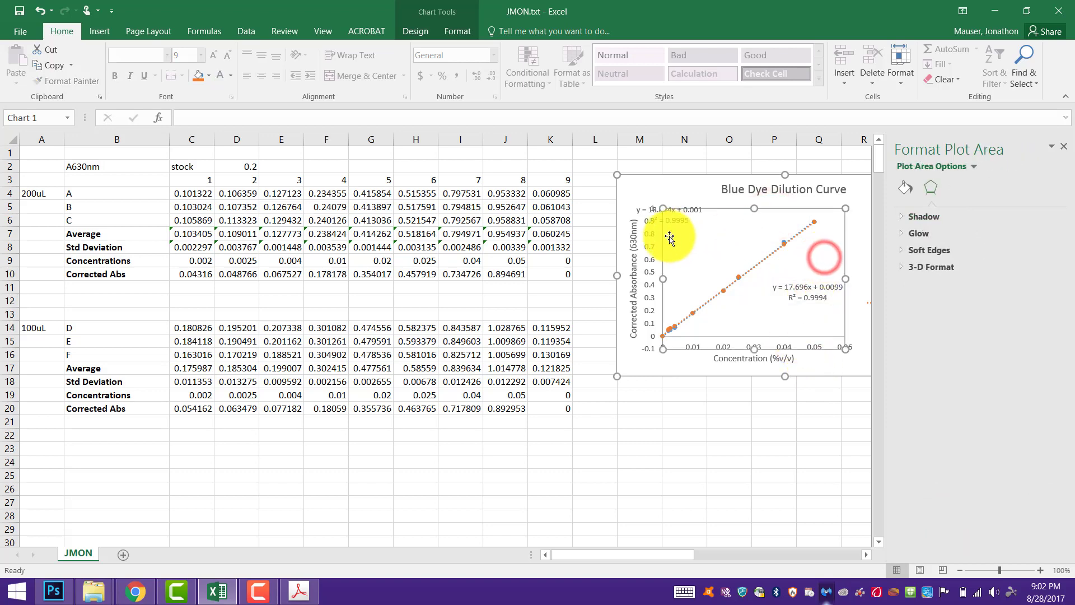
Shift the 200uL equation and R-squared label clear of the vertical axis, keeping it above the trendline.
{"action": "left_click", "coordinate": [644, 205]}
{"action": "left_click_drag", "start_coordinate": [681, 203], "coordinate": [732, 209]}
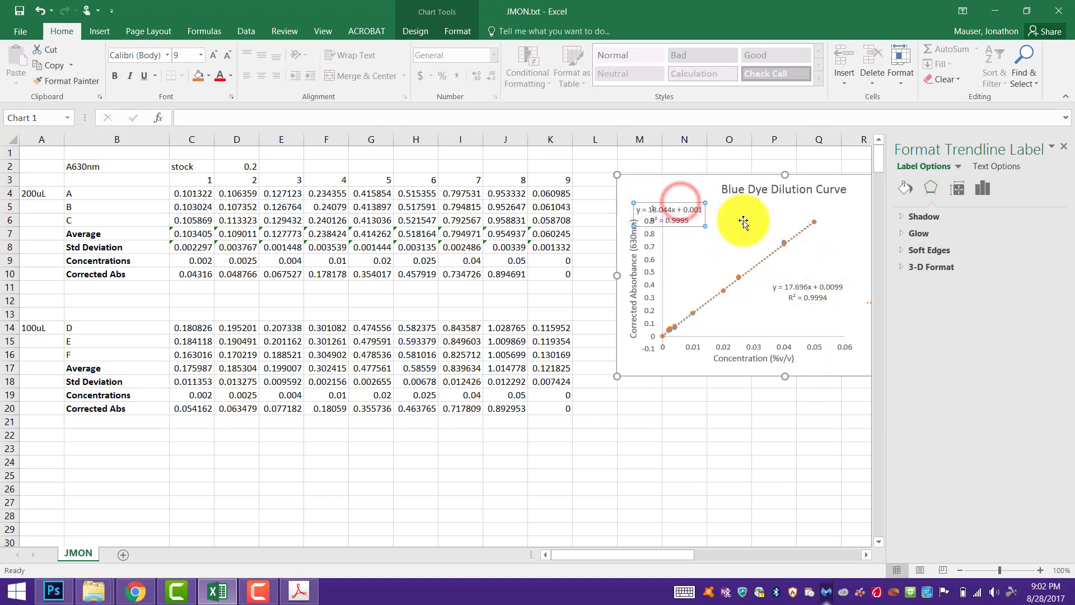
{"action": "left_click", "coordinate": [759, 335]}
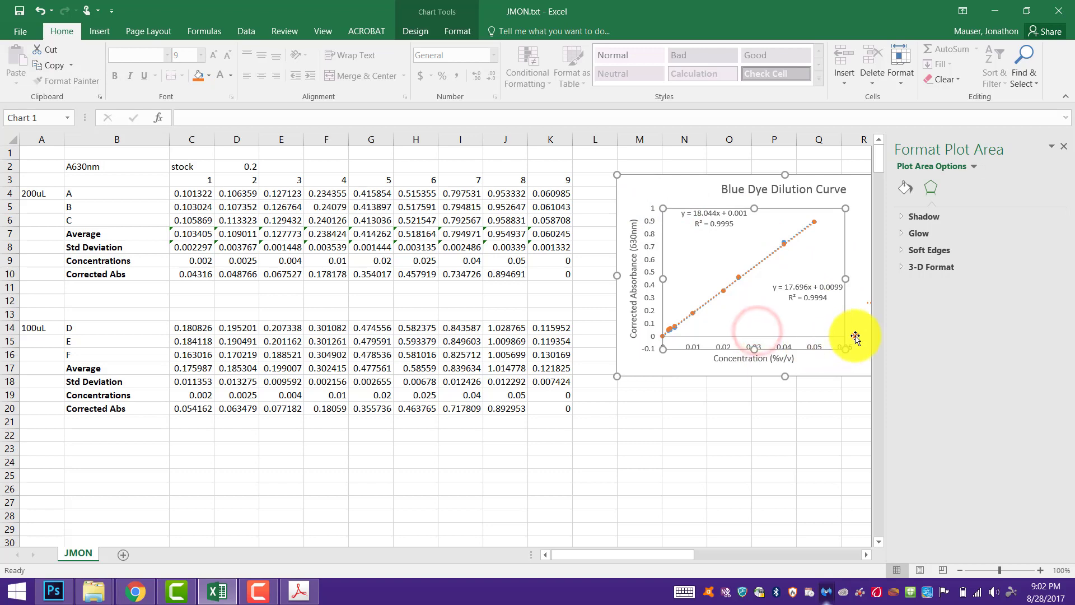
{"action": "left_click", "coordinate": [853, 334]}
{"action": "left_click", "coordinate": [736, 214]}
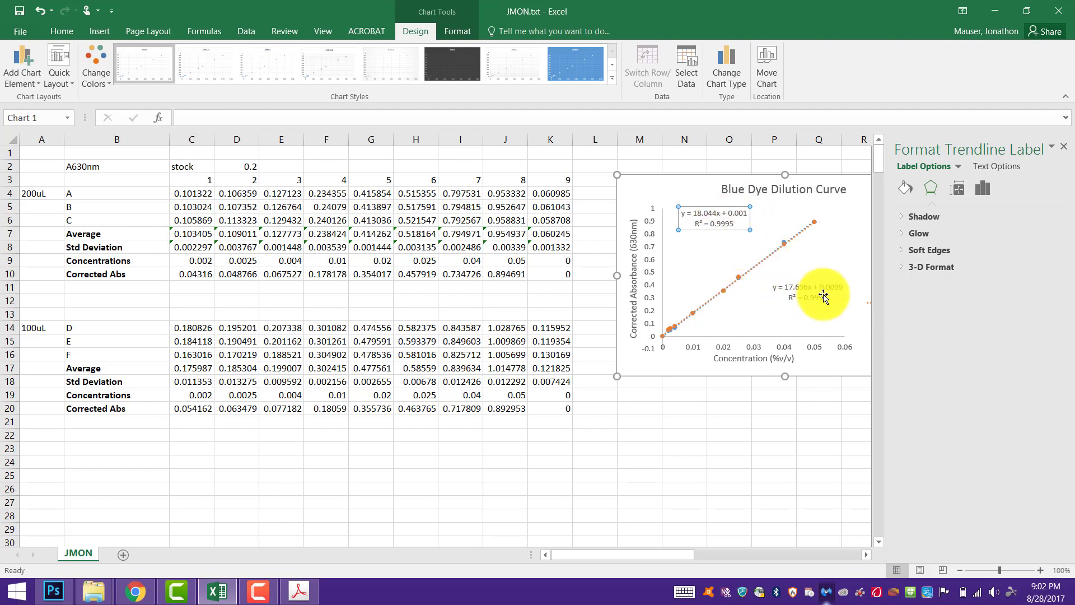
Close the formatting pane and delete the 100uL trendline entry from the chart legend.
{"action": "left_click", "coordinate": [1064, 147]}
{"action": "left_click", "coordinate": [911, 302]}
{"action": "key", "text": "Delete"}
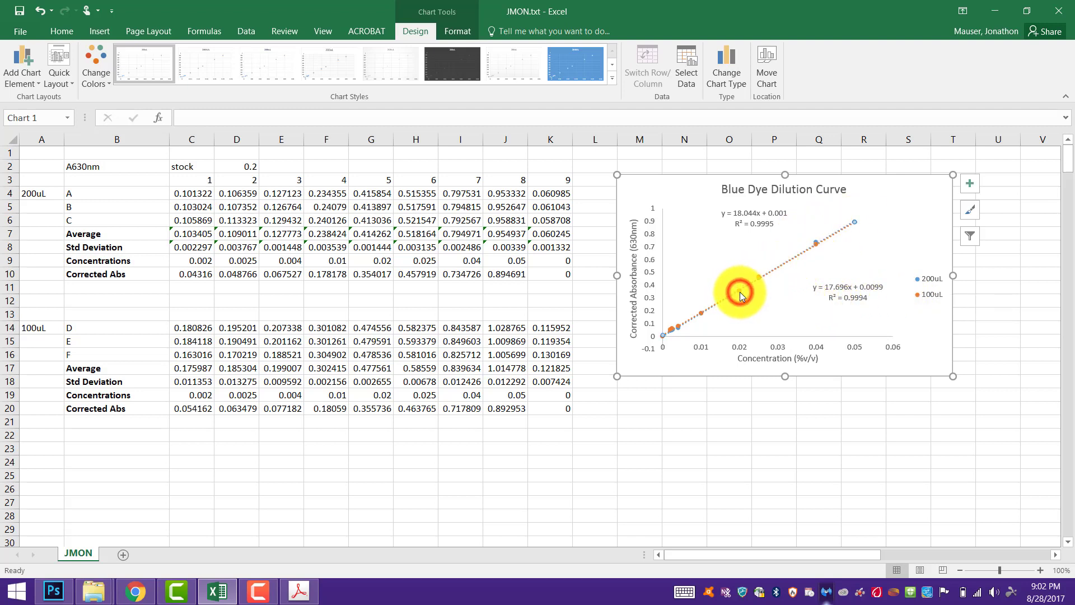
Add error bars to the 100uL series and delete the horizontal ones, keeping only the vertical error bars.
{"action": "left_click", "coordinate": [759, 275]}
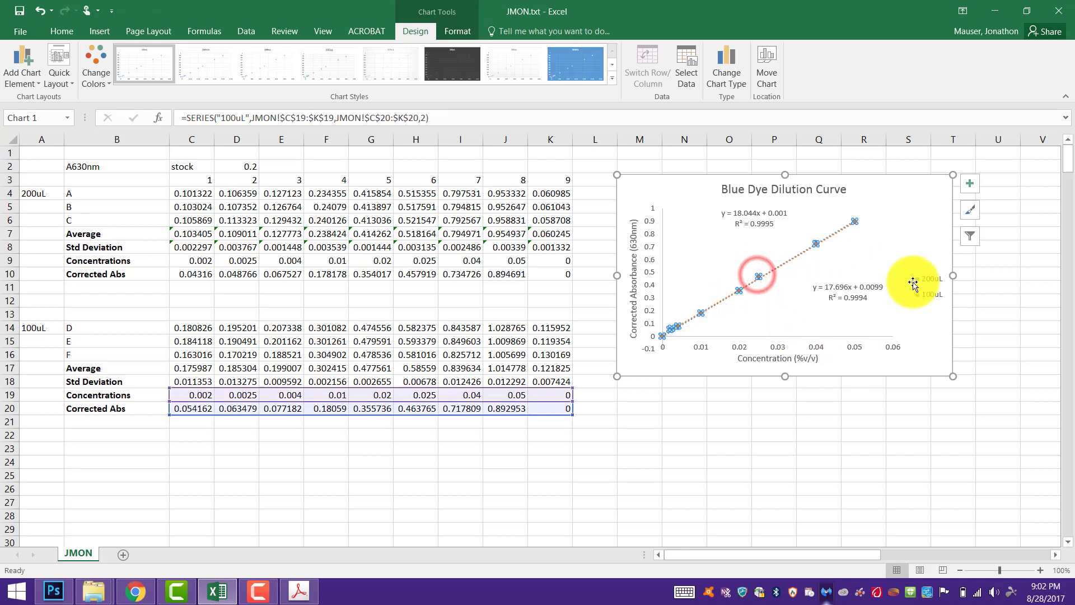
{"action": "left_click", "coordinate": [969, 185]}
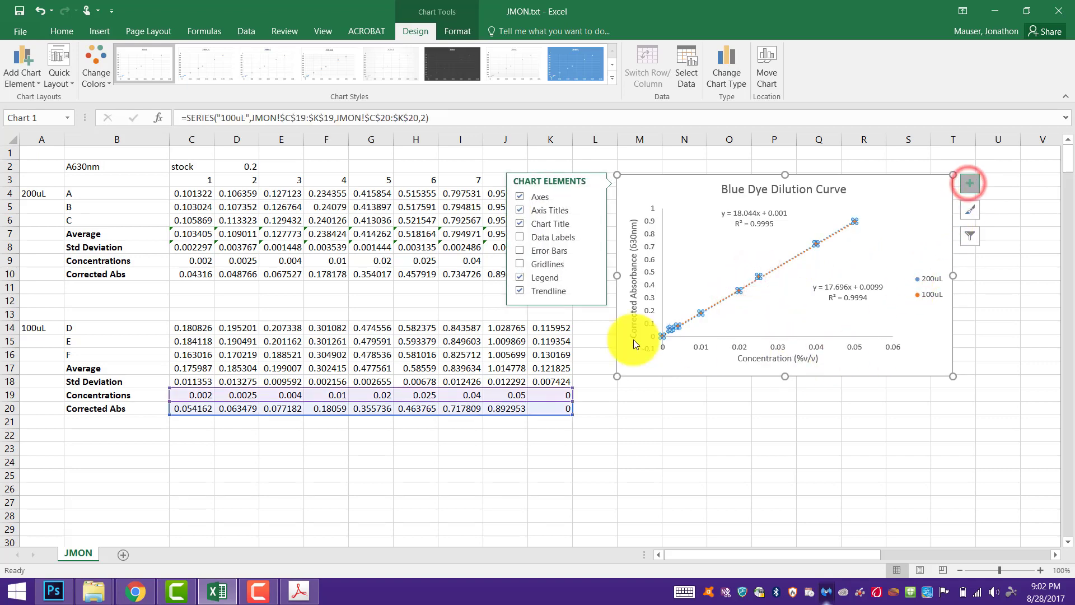
{"action": "left_click", "coordinate": [555, 250]}
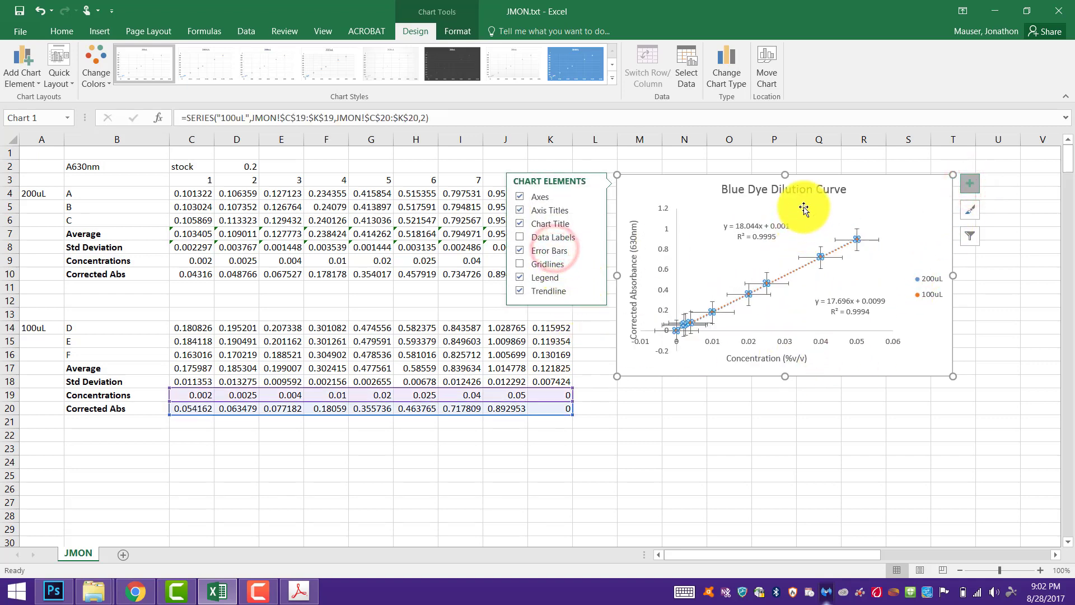
{"action": "left_click", "coordinate": [871, 239]}
{"action": "key", "text": "Delete"}
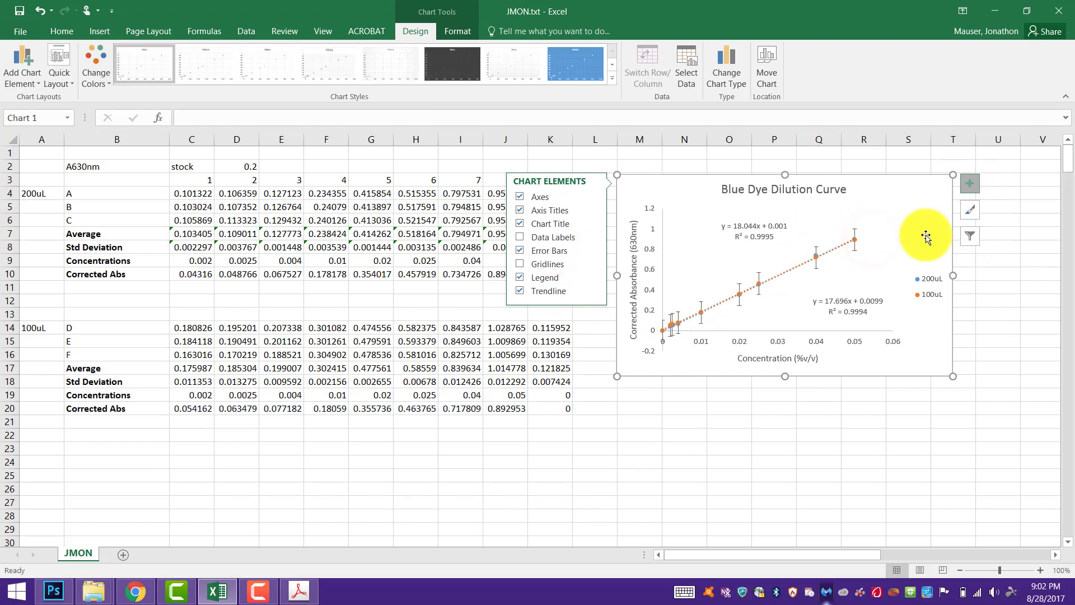
Switch the 100uL vertical error bars to a custom amount, using the standard deviations in C18:K18 as positive error values.
{"action": "left_click", "coordinate": [854, 233]}
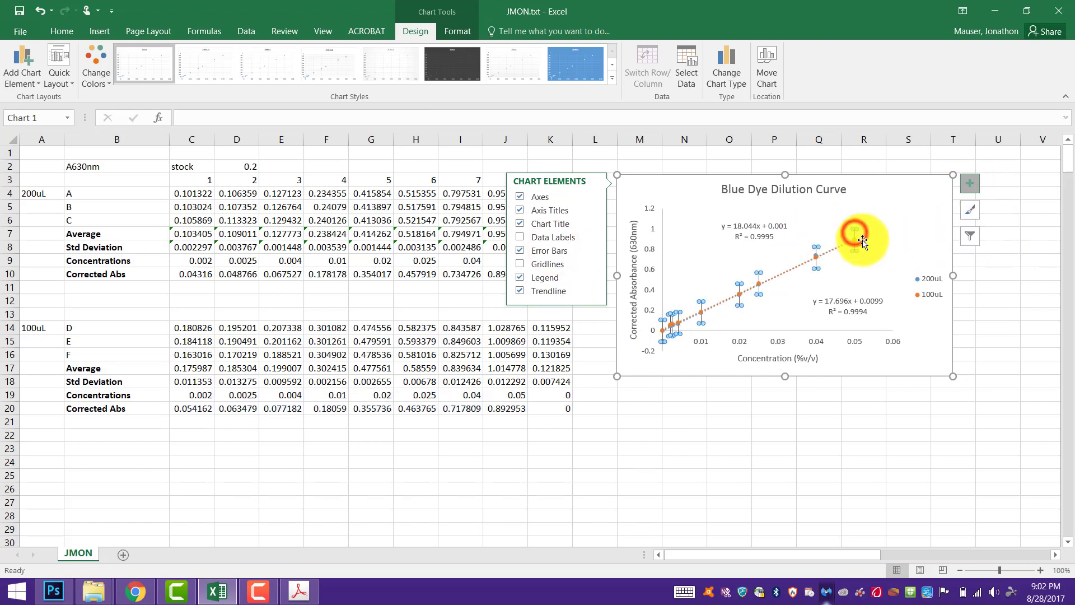
{"action": "right_click", "coordinate": [855, 231]}
{"action": "left_click", "coordinate": [900, 330]}
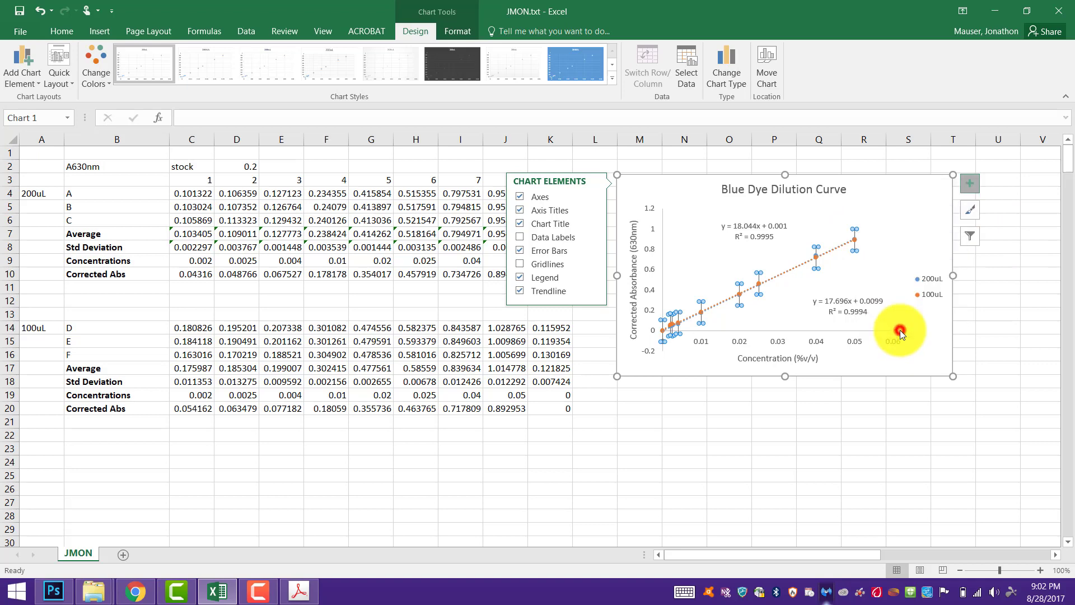
{"action": "left_click", "coordinate": [922, 487]}
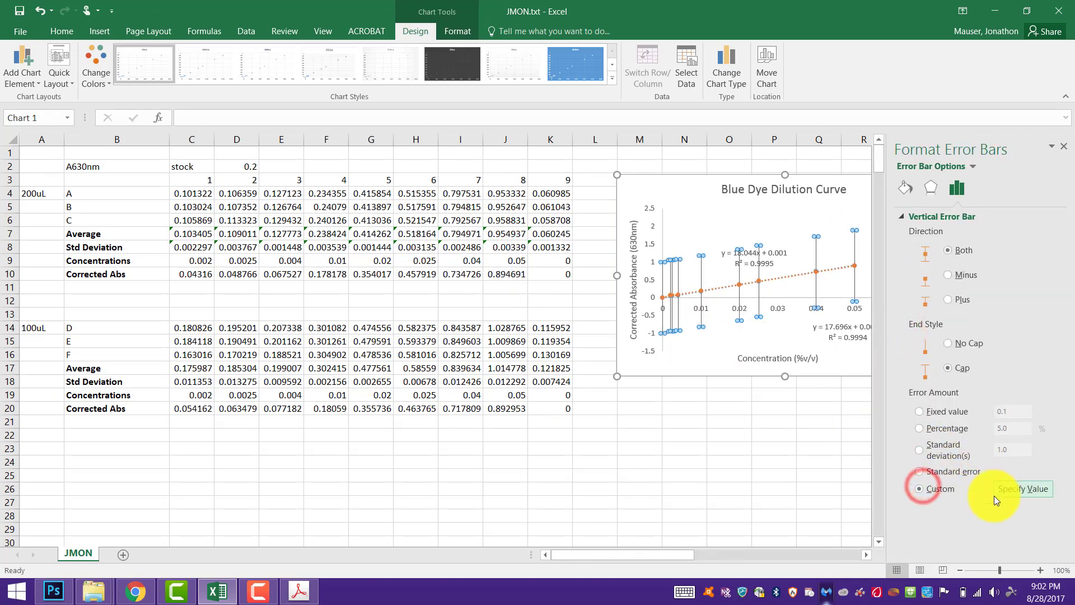
{"action": "left_click", "coordinate": [1008, 489]}
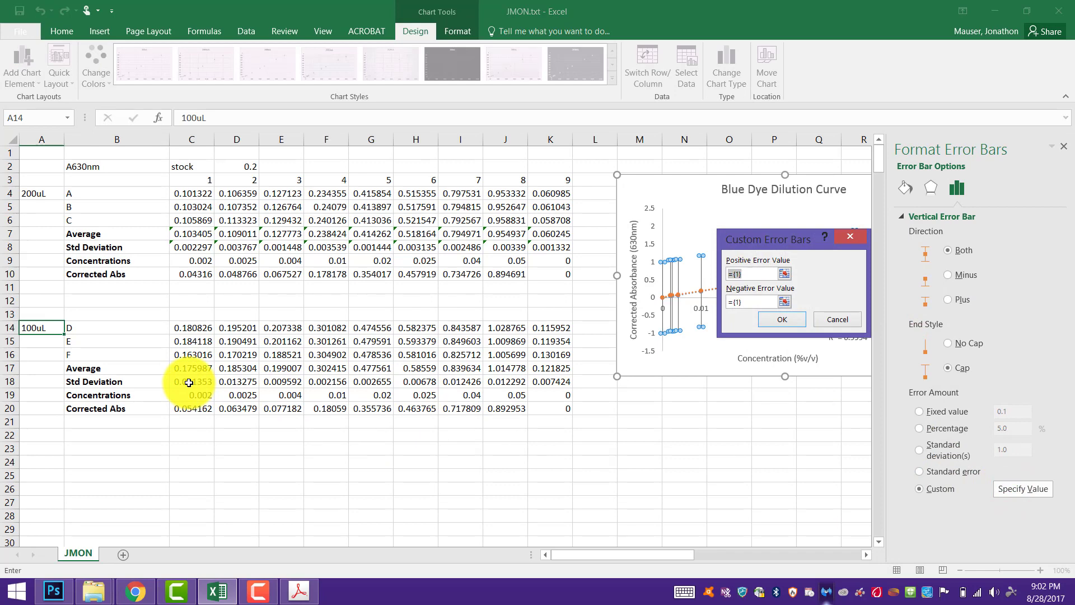
{"action": "left_click_drag", "start_coordinate": [189, 382], "coordinate": [549, 383]}
Use C18:K18 as the negative error values too, apply the custom 100uL error bars, and close the formatting pane.
{"action": "left_click", "coordinate": [784, 304]}
{"action": "left_click_drag", "start_coordinate": [189, 381], "coordinate": [551, 379]}
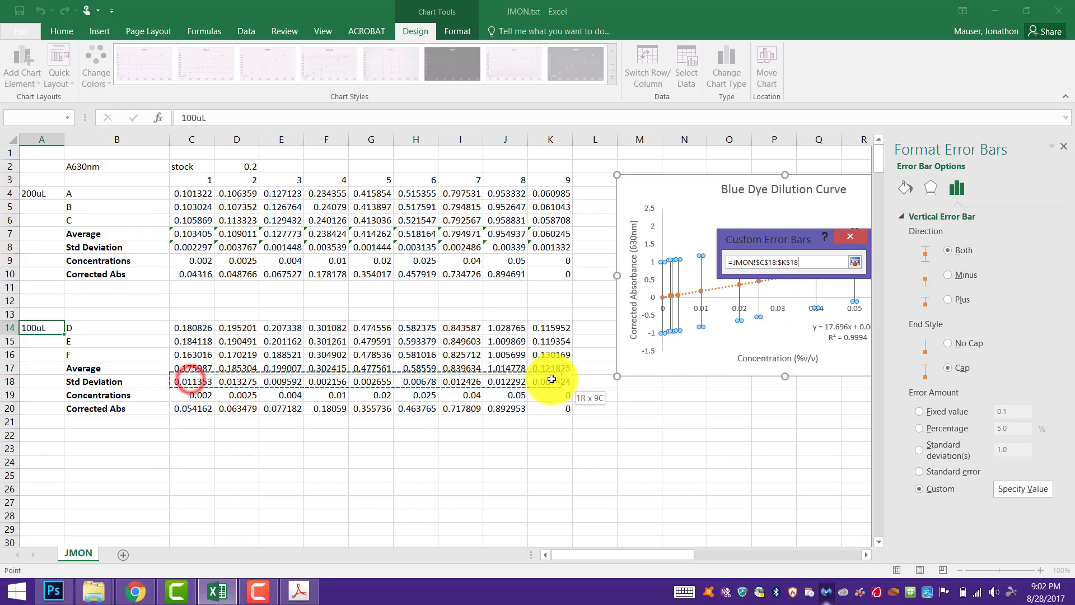
{"action": "left_click", "coordinate": [855, 262]}
{"action": "left_click", "coordinate": [801, 320]}
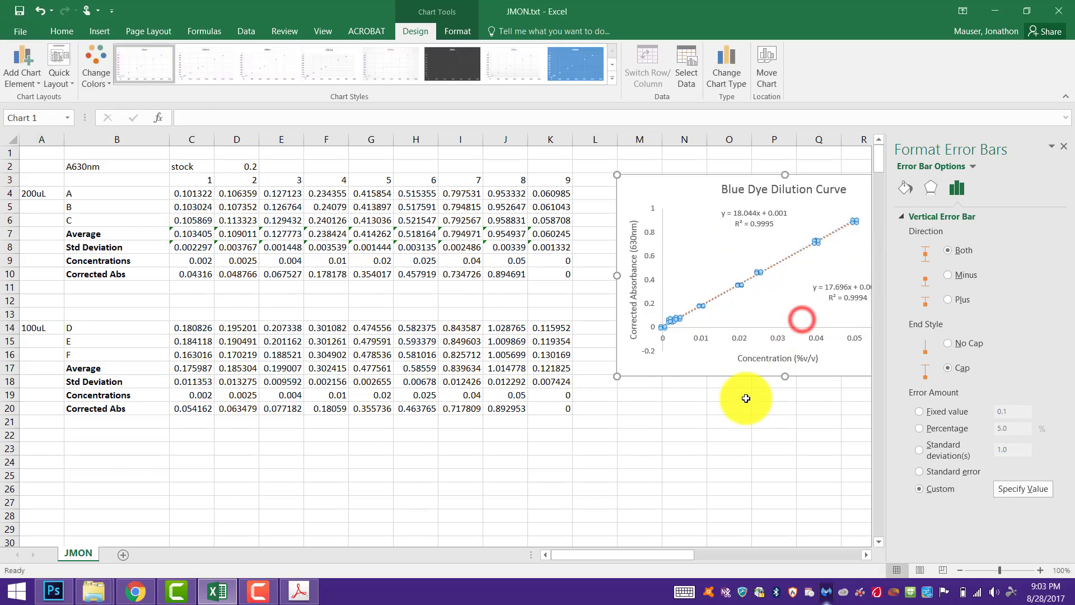
{"action": "left_click", "coordinate": [714, 361]}
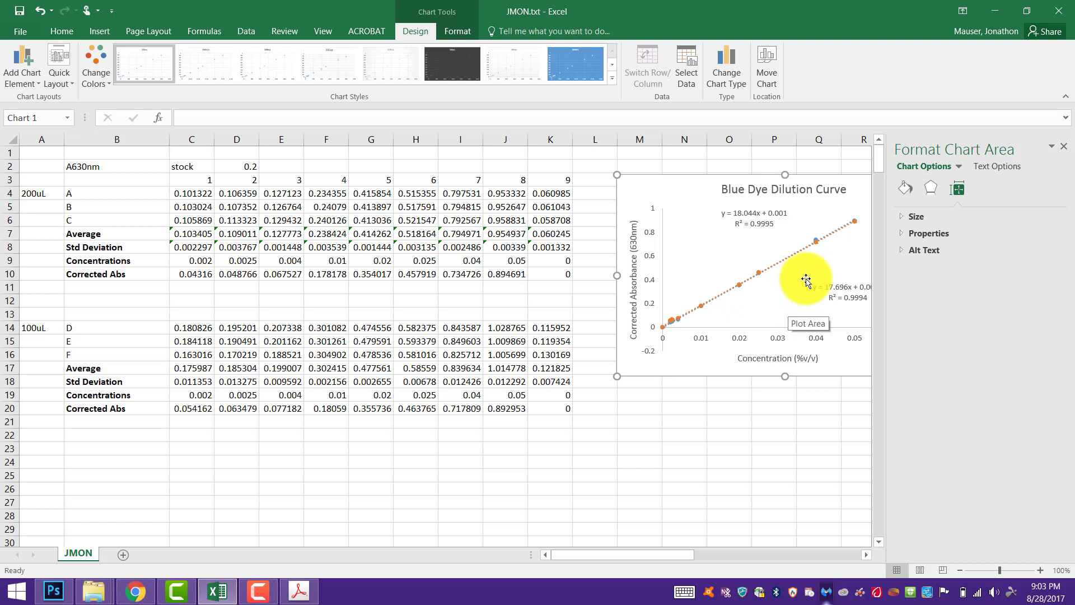
{"action": "left_click", "coordinate": [1067, 147]}
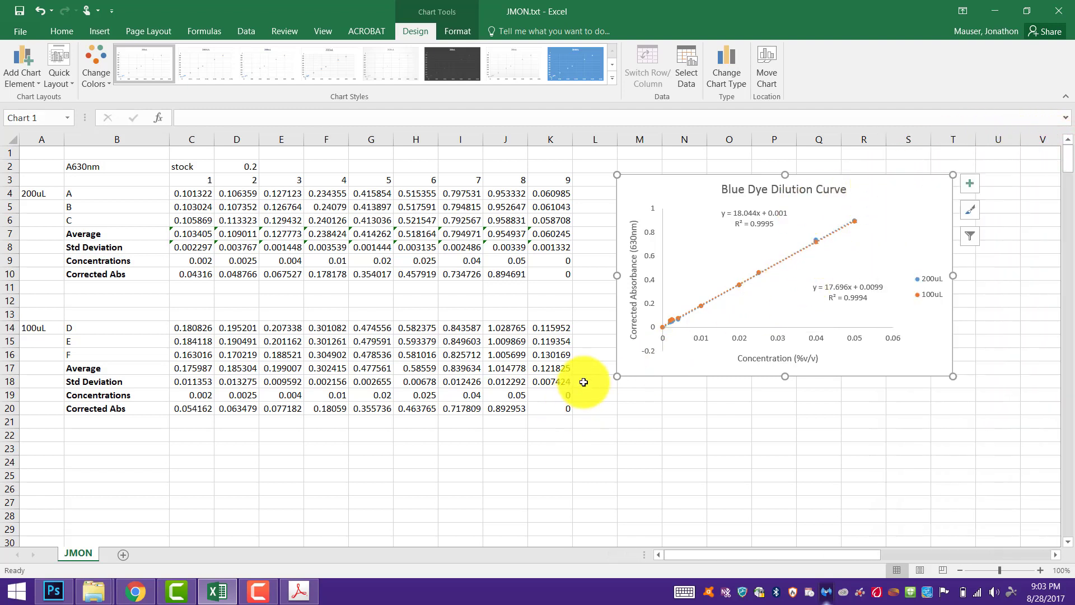
Set the vertical axis minimum bound to 0 and close the formatting pane.
{"action": "left_click", "coordinate": [653, 331]}
{"action": "left_click", "coordinate": [910, 374]}
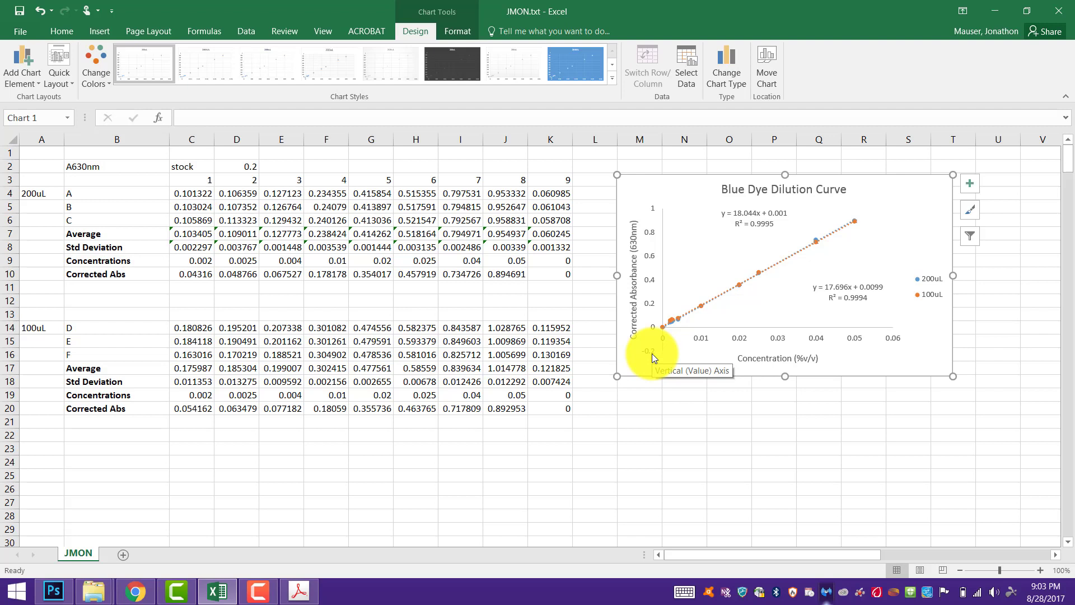
{"action": "double_click", "coordinate": [651, 353]}
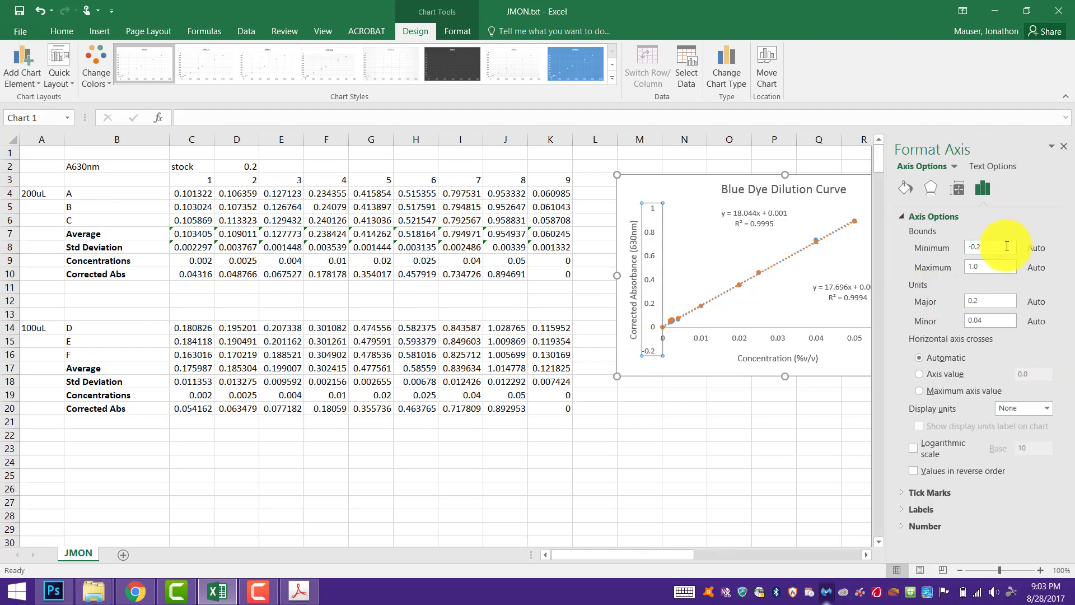
{"action": "type", "text": "0"}
{"action": "key", "text": "Return"}
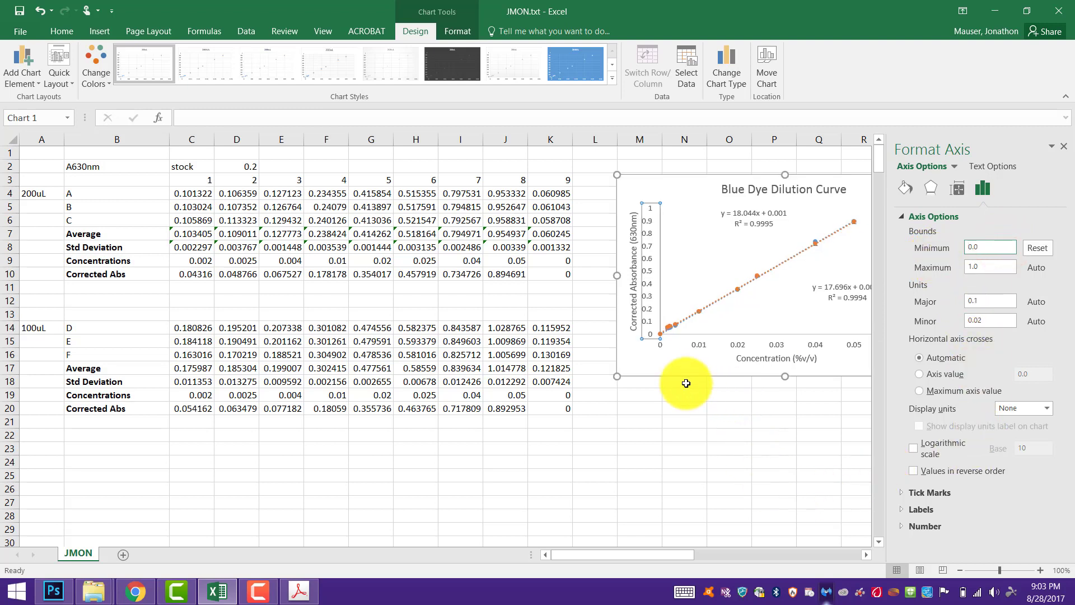
{"action": "left_click", "coordinate": [688, 375]}
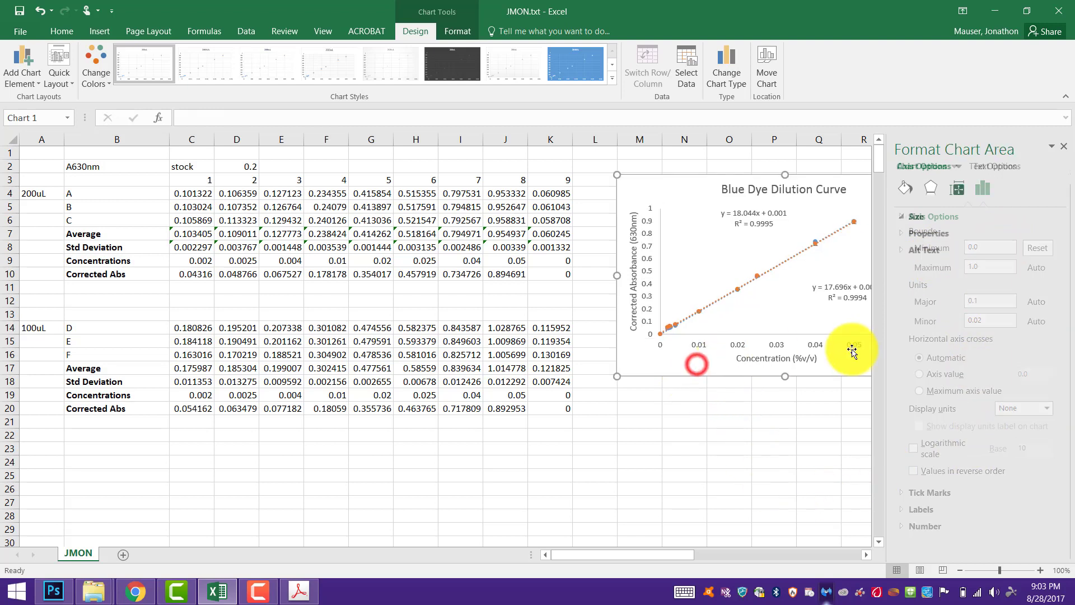
{"action": "left_click", "coordinate": [1066, 145]}
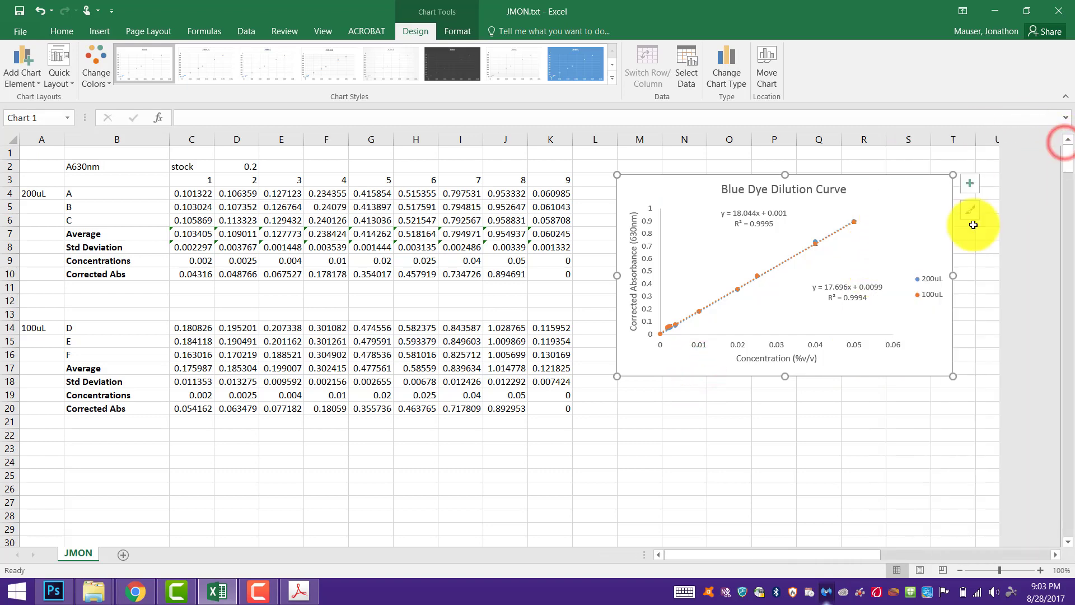
{"action": "left_click", "coordinate": [891, 419]}
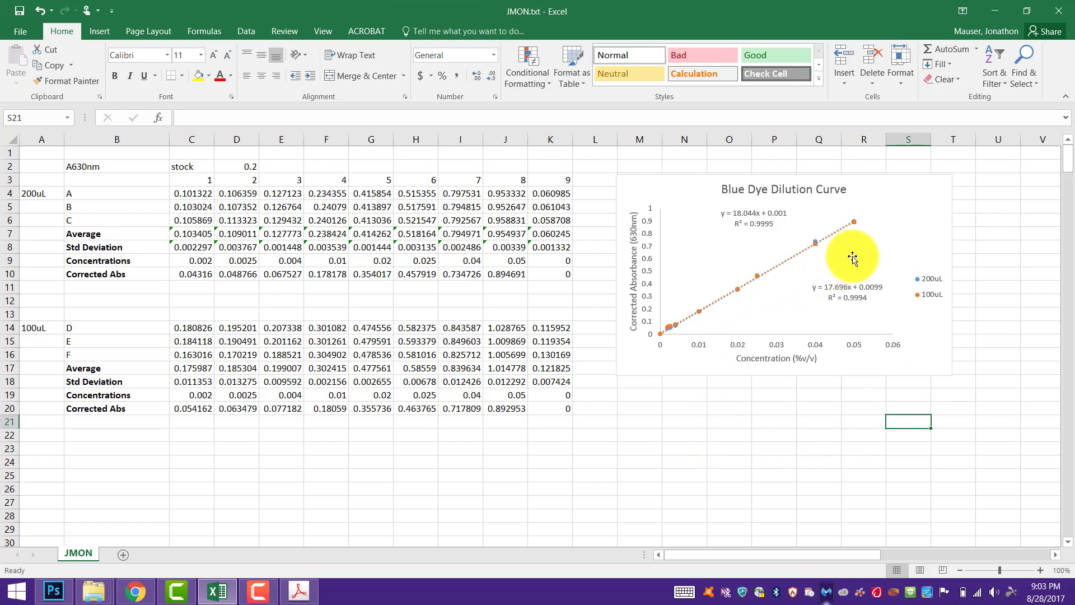
{"action": "left_click", "coordinate": [930, 214]}
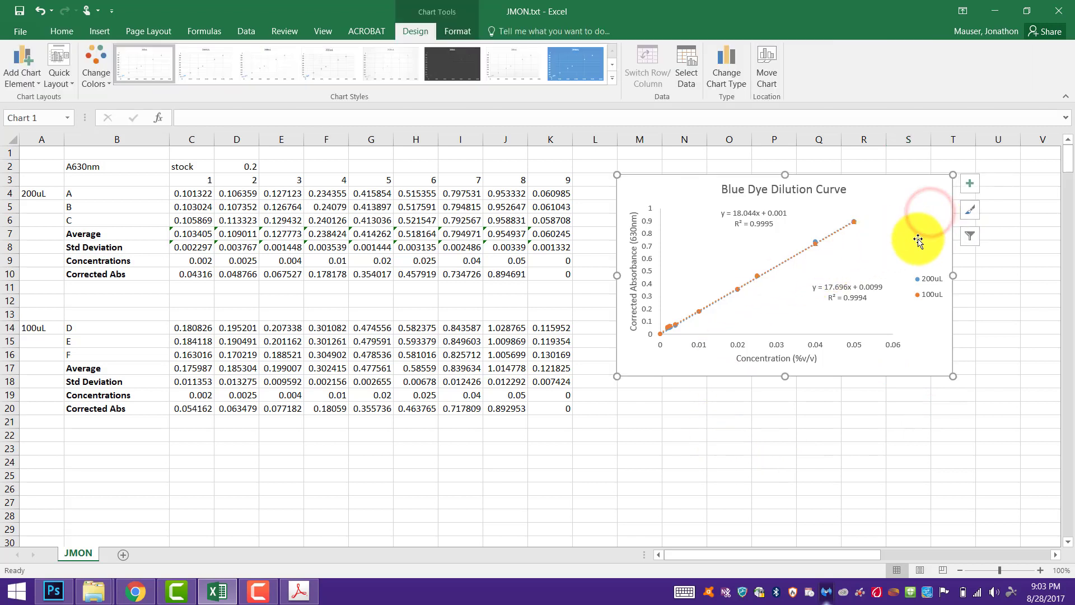